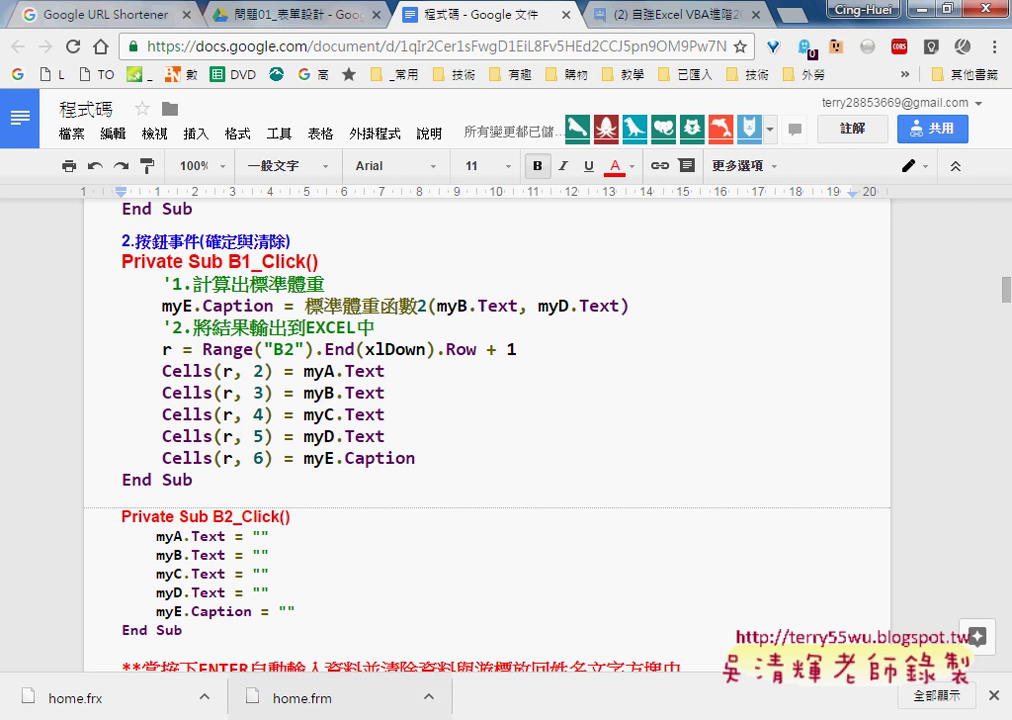
# Bring the VBA editor with the 標準體重計算 form forward, select its 確定 button, and reposition the window.
pyautogui.moveTo(395, 719)
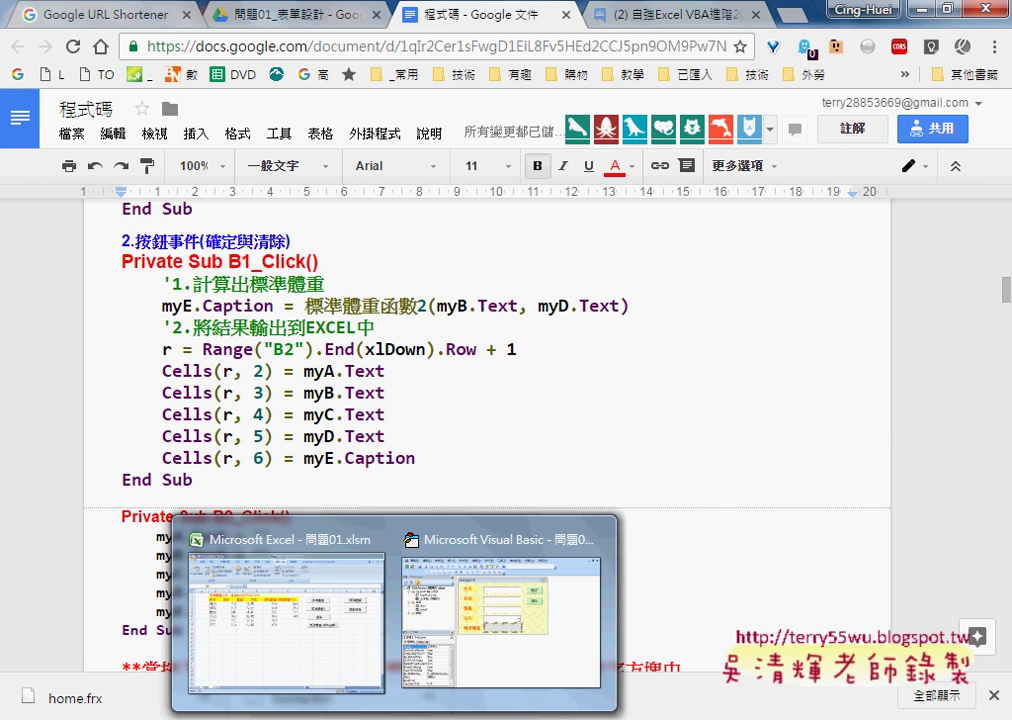
pyautogui.click(463, 645)
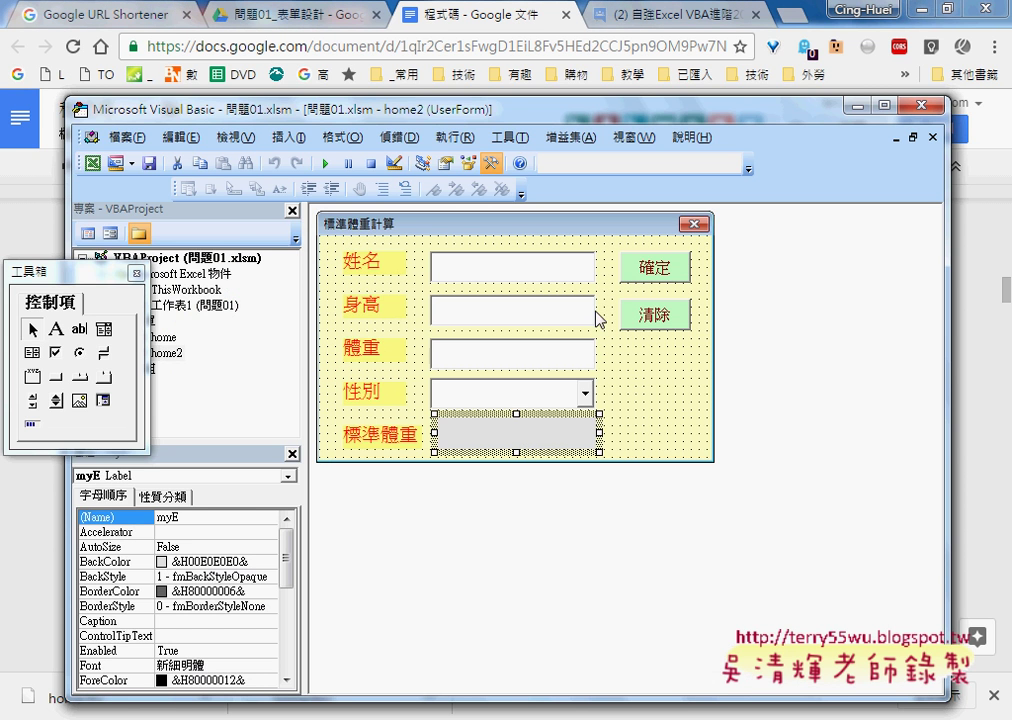
pyautogui.click(655, 277)
pyautogui.moveTo(424, 107); pyautogui.dragTo(475, 99)
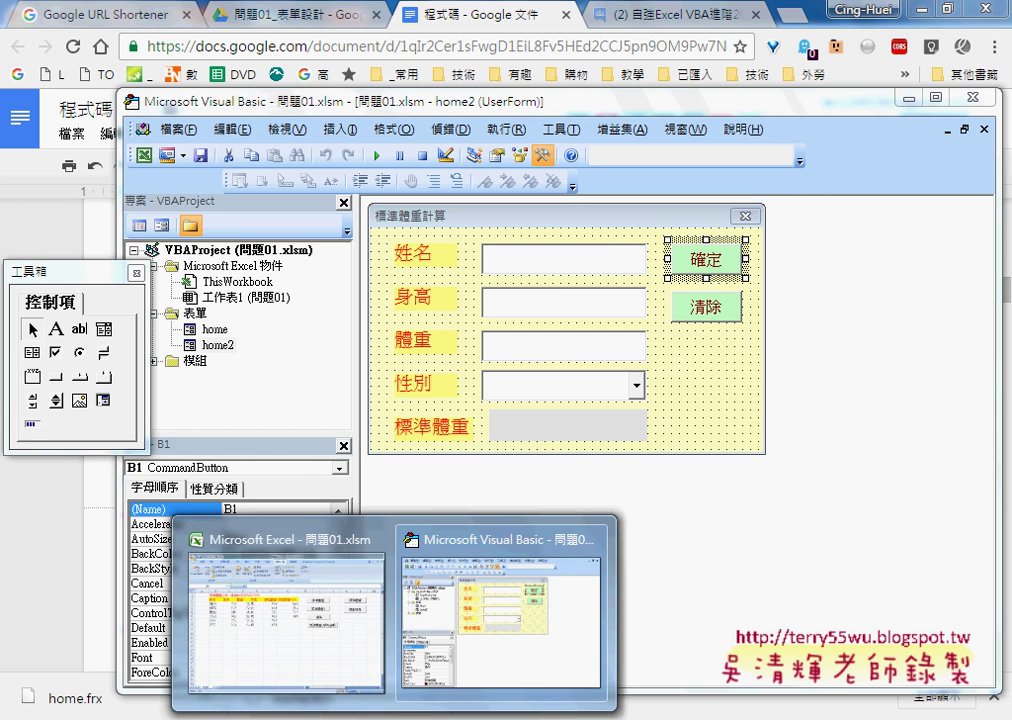
pyautogui.click(332, 661)
pyautogui.moveTo(131, 383); pyautogui.dragTo(416, 389)
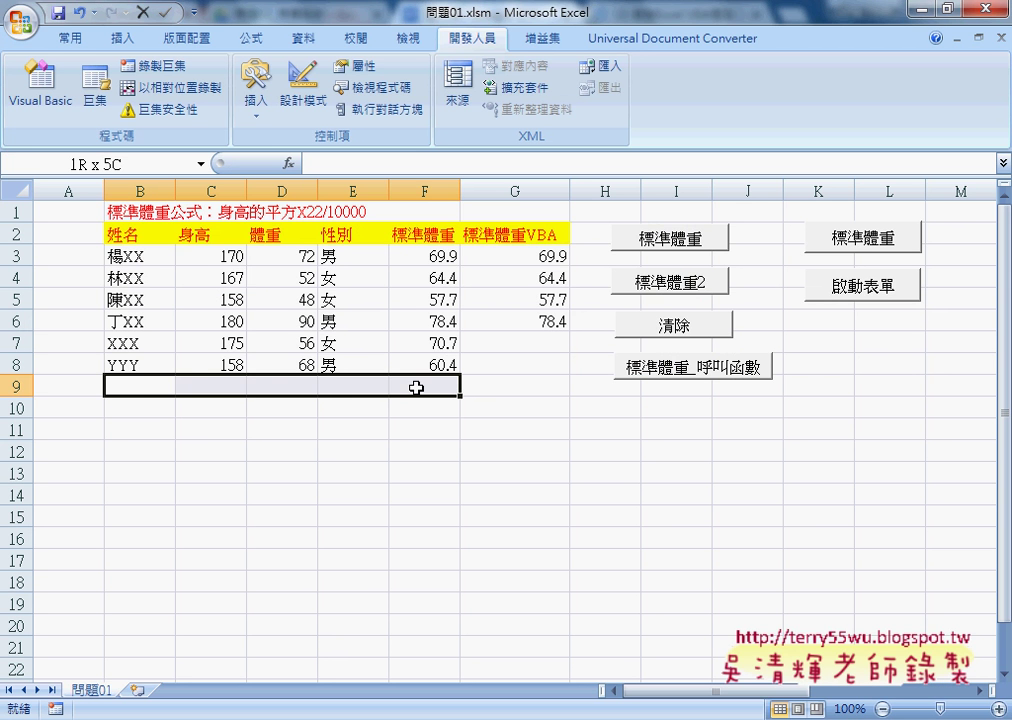
pyautogui.moveTo(126, 366); pyautogui.dragTo(418, 362)
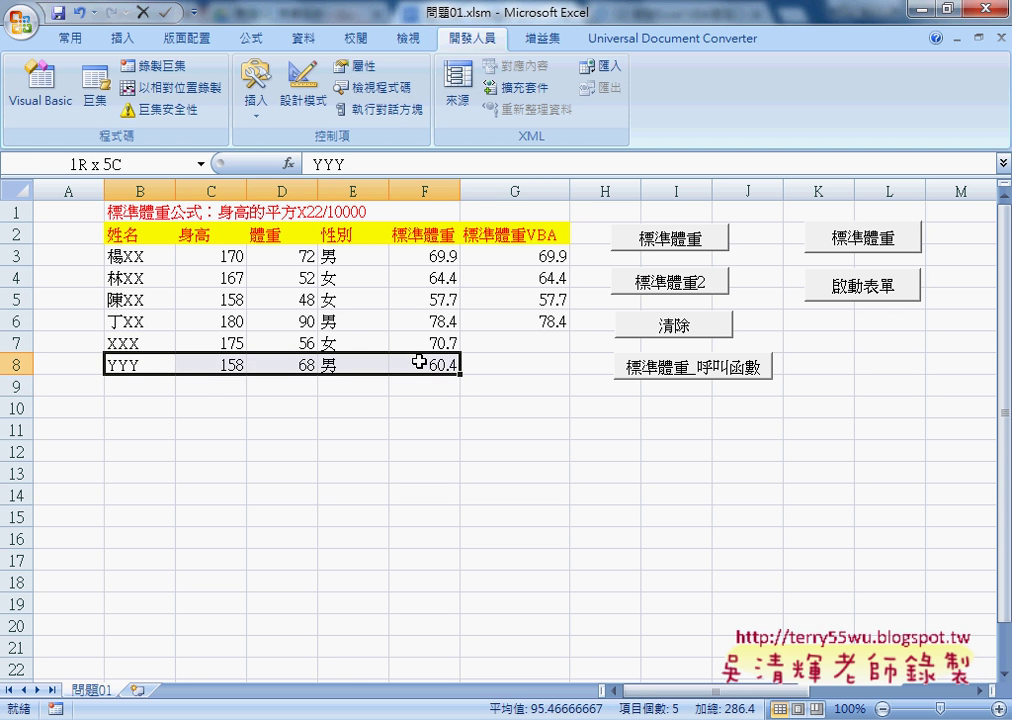
pyautogui.moveTo(160, 388); pyautogui.dragTo(427, 390)
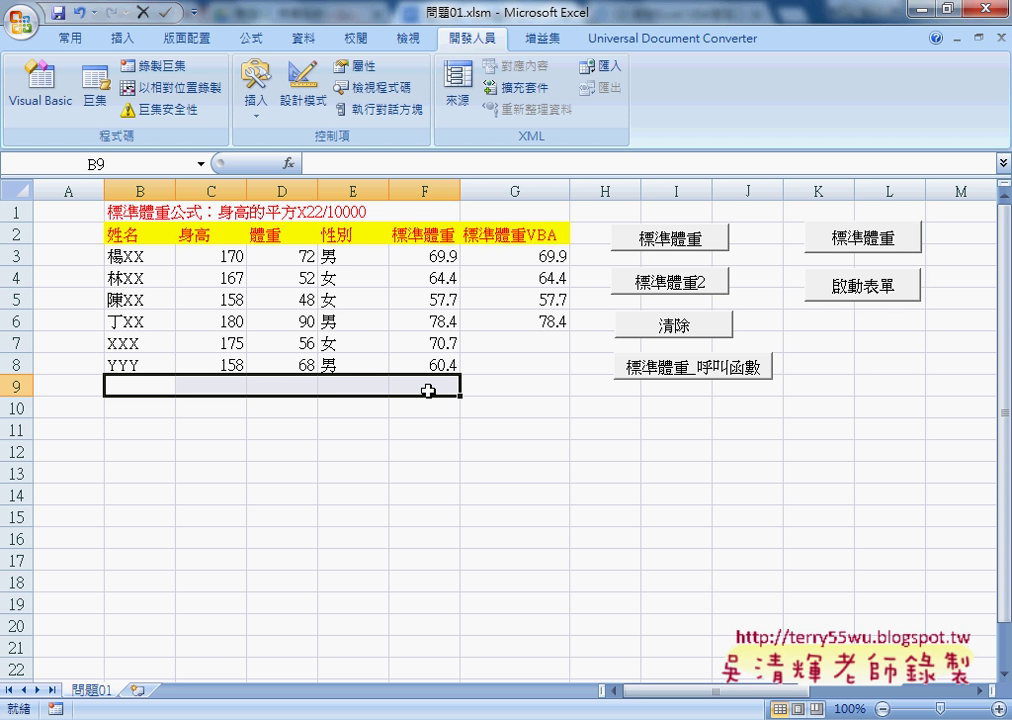
pyautogui.click(395, 719)
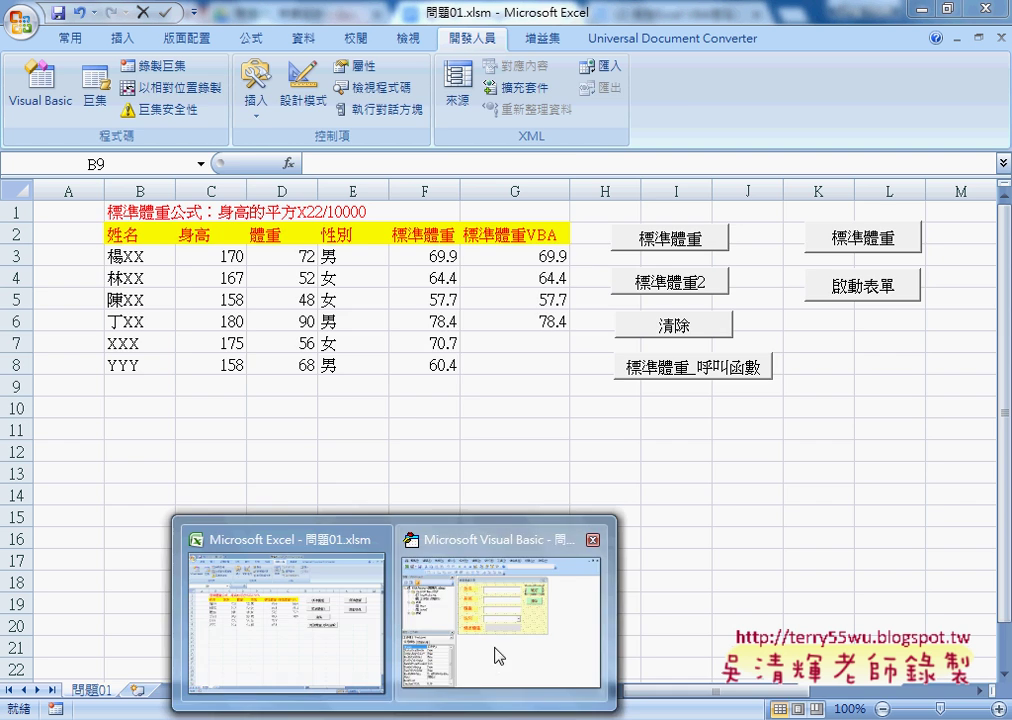
pyautogui.click(497, 656)
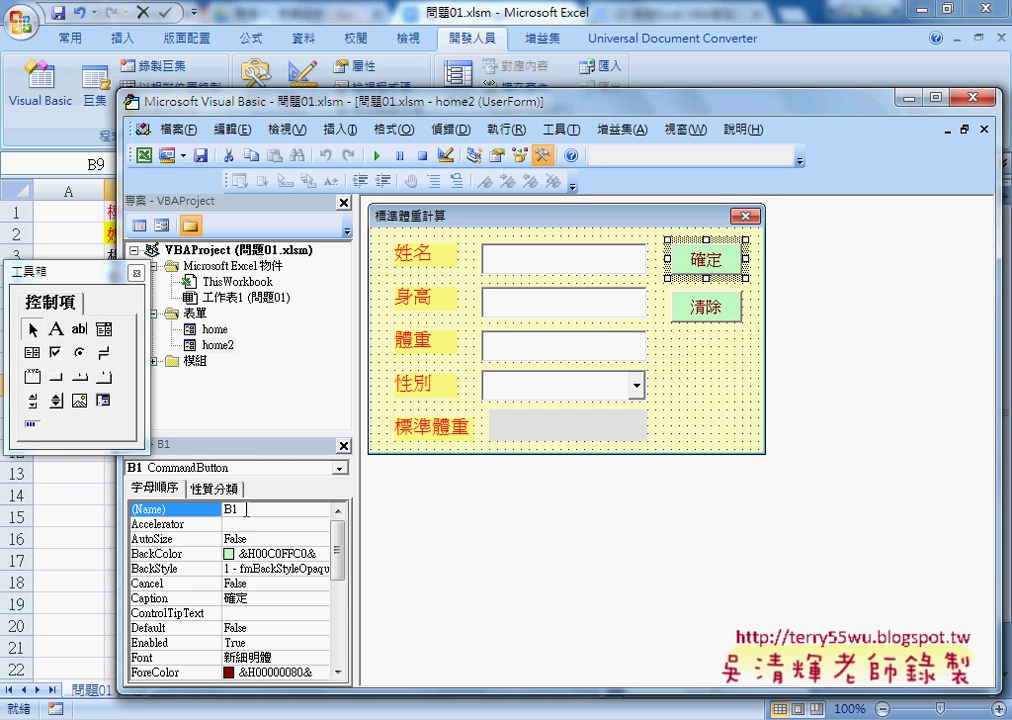
# Confirm the 確定 button is named B1 and create its indented, empty B1_Click procedure.
pyautogui.click(231, 509)
pyautogui.doubleClick(704, 258)
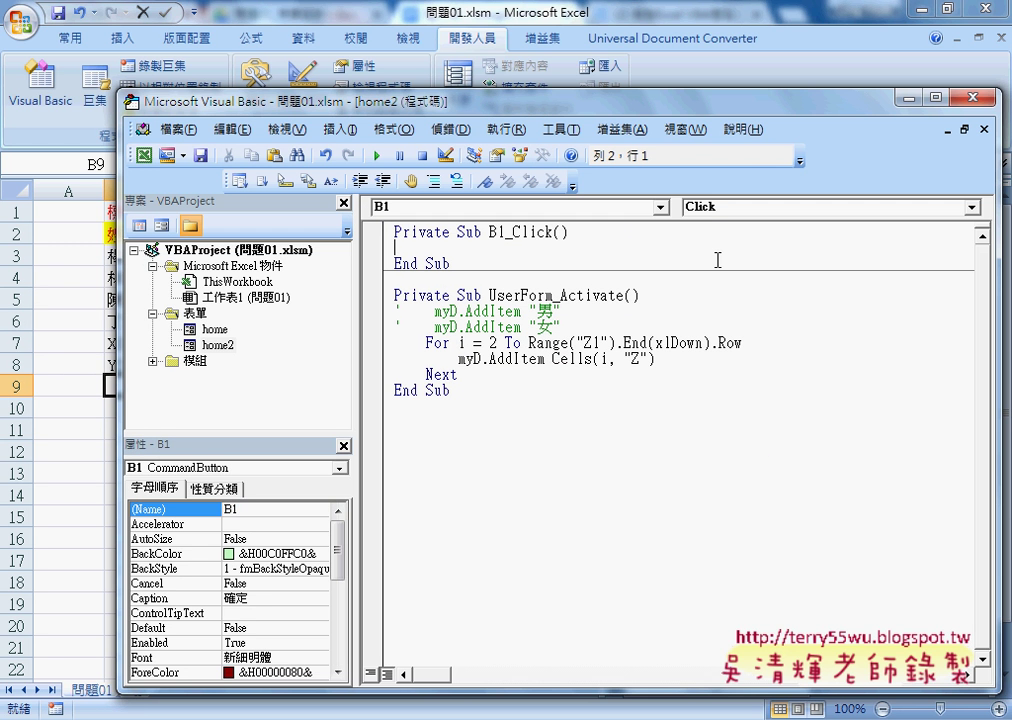
pyautogui.moveTo(513, 231); pyautogui.dragTo(555, 231)
pyautogui.doubleClick(484, 232)
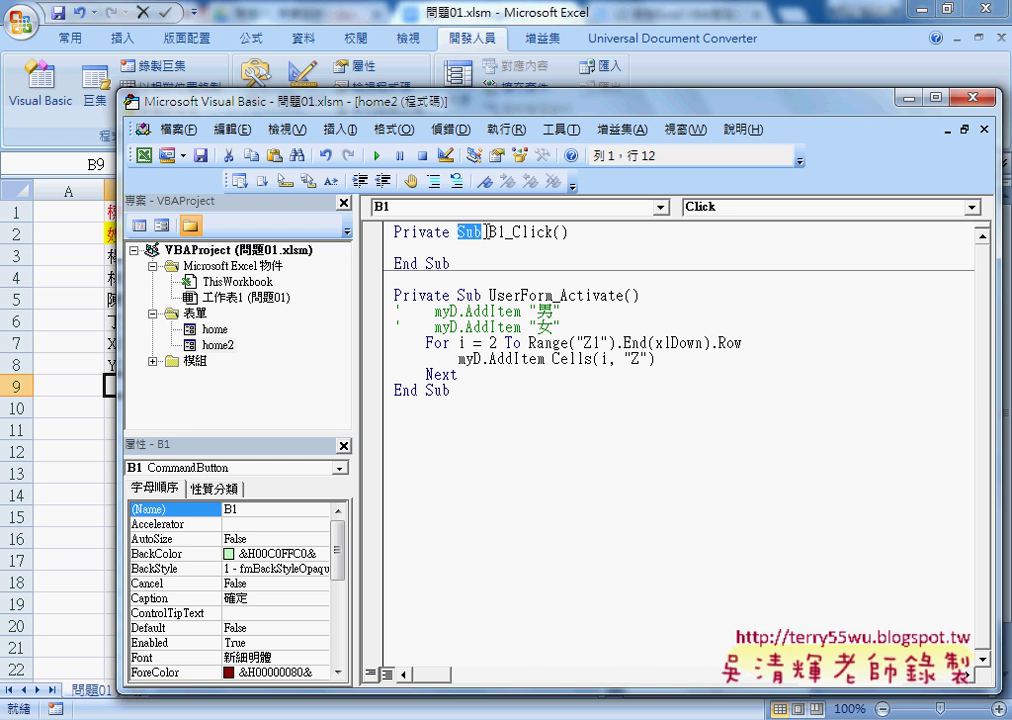
pyautogui.moveTo(489, 232); pyautogui.dragTo(554, 233)
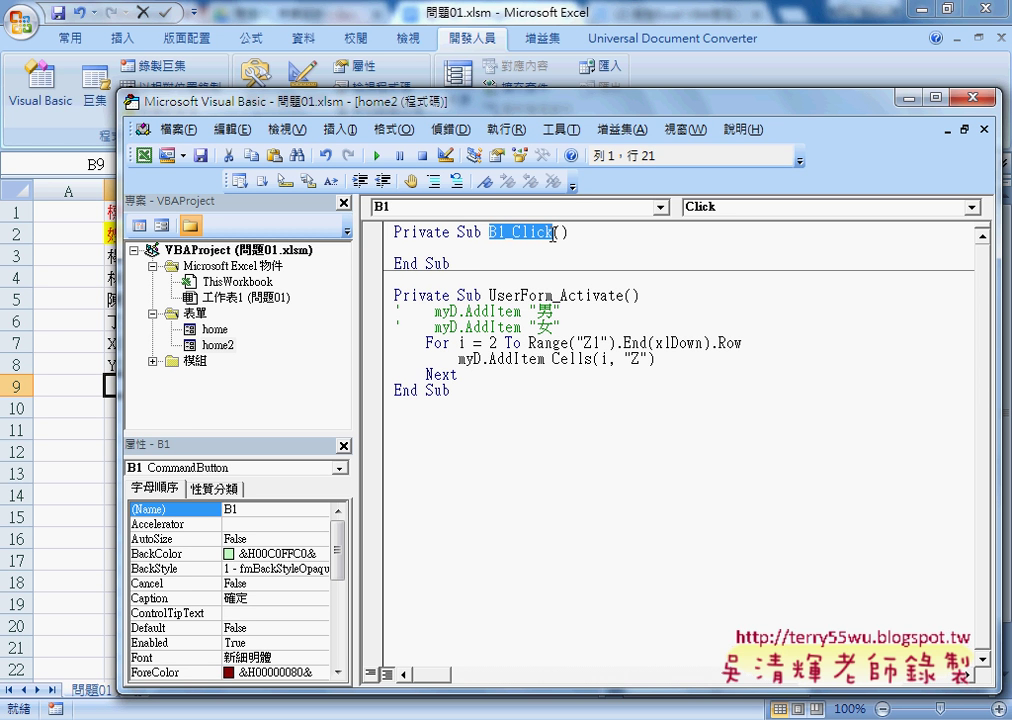
pyautogui.click(456, 248)
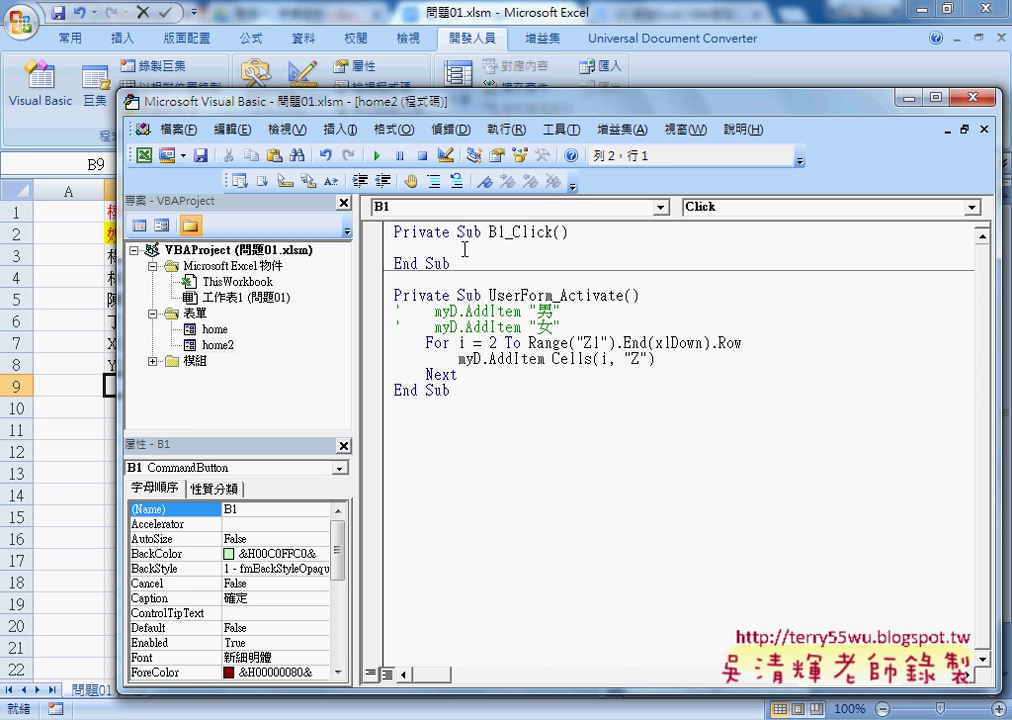
pyautogui.press('Tab')
# Expand the 模組 folder to show Module1, then return to the home2 form and select the myE label.
pyautogui.click(152, 361)
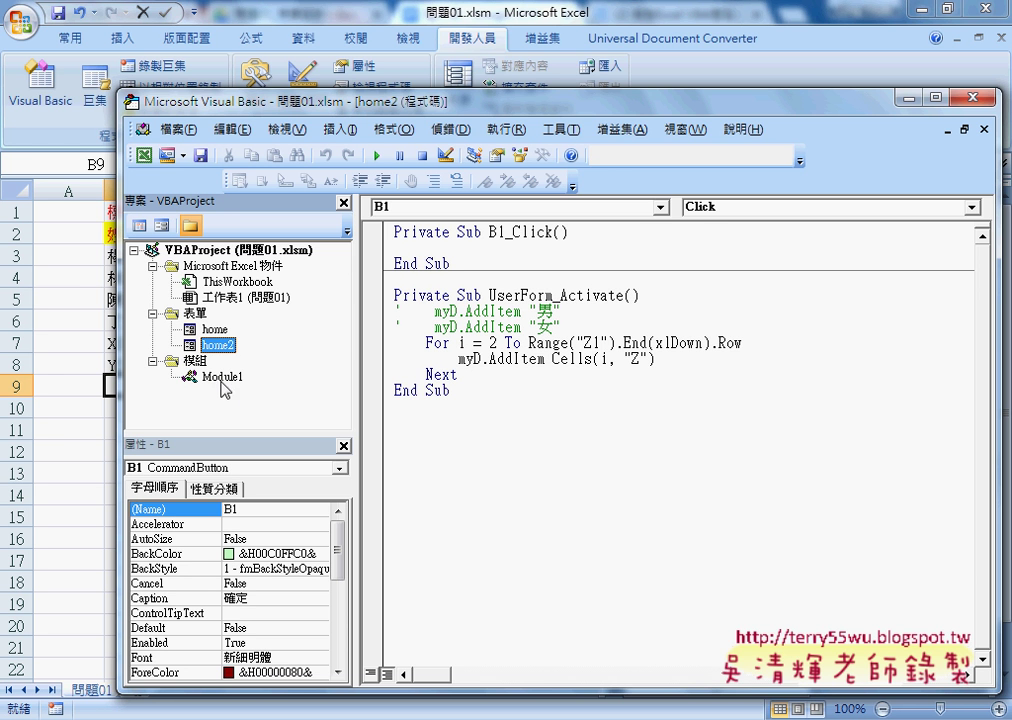
pyautogui.doubleClick(216, 345)
pyautogui.click(552, 436)
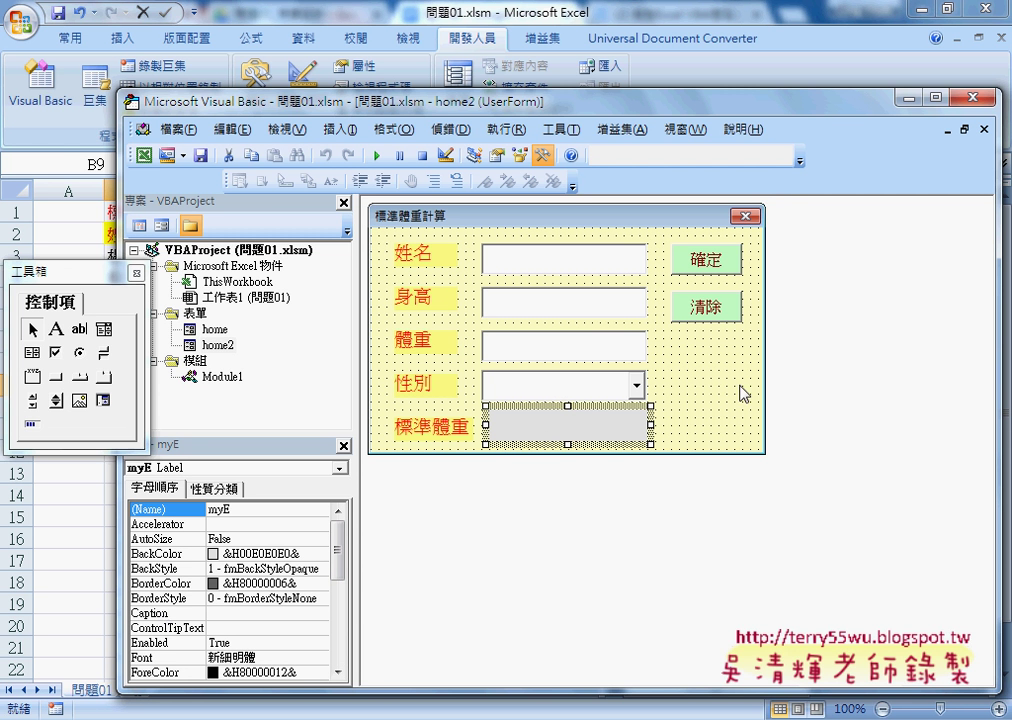
# Start B1_Click with myE.Caption = using IntelliSense, then open Module1's code.
pyautogui.doubleClick(678, 262)
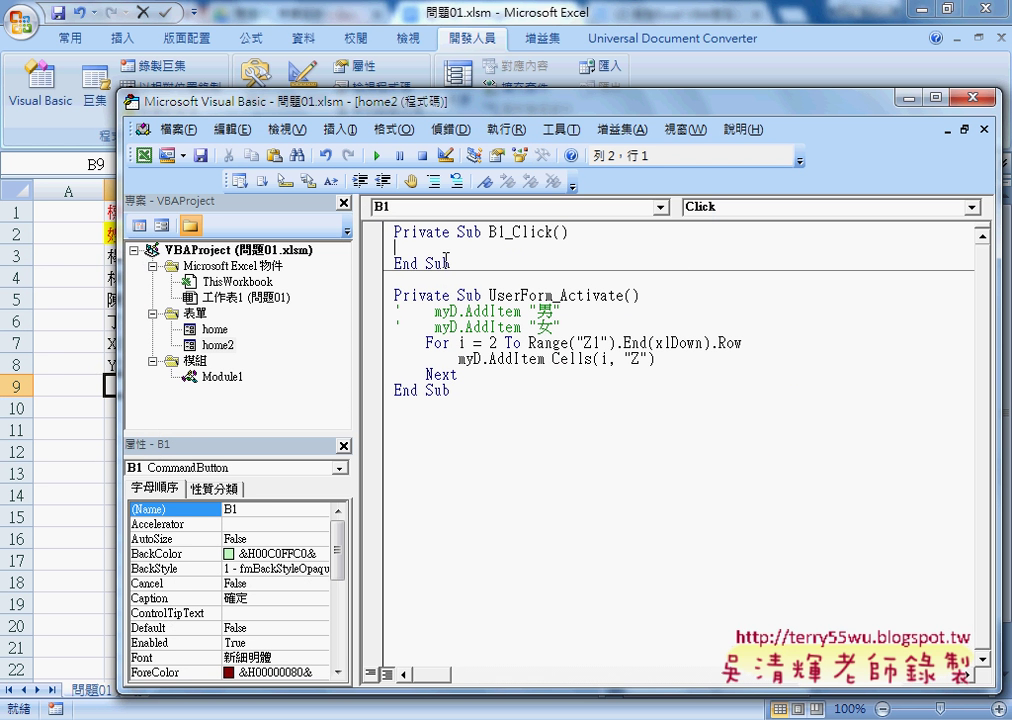
pyautogui.press('Tab')
pyautogui.hotkey('ctrl', 'space')
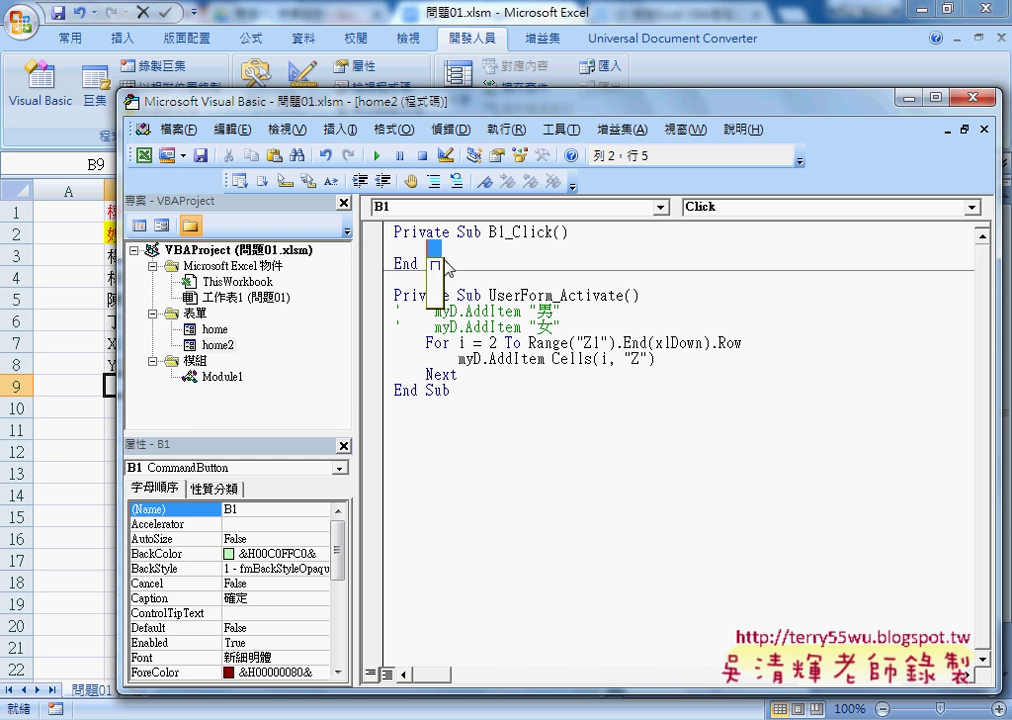
pyautogui.write('my')
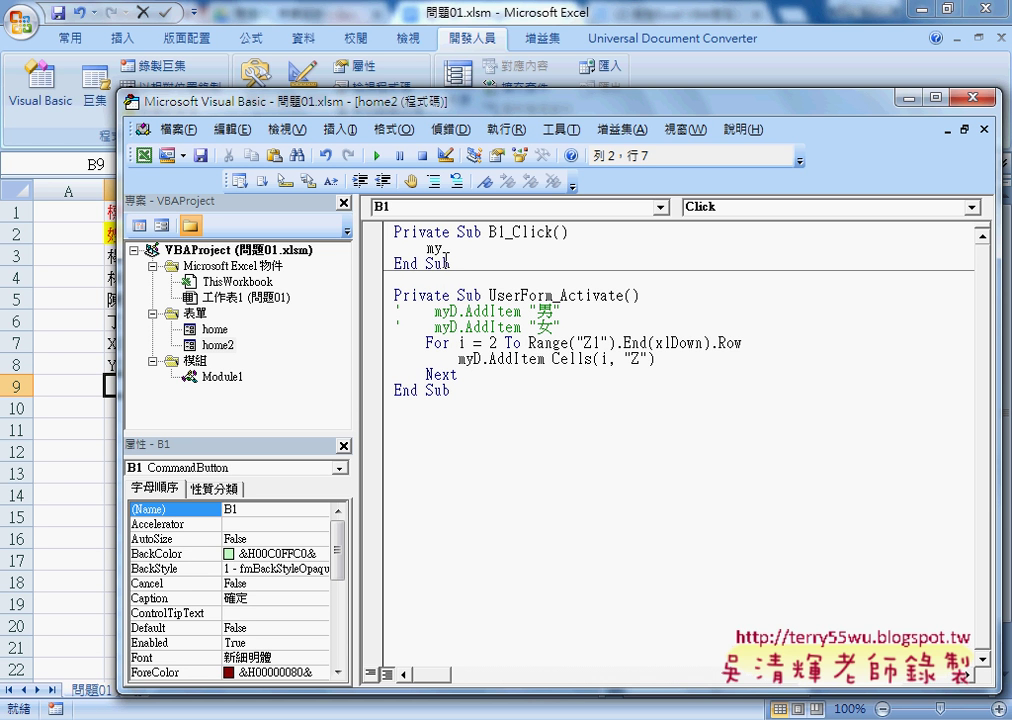
pyautogui.write('E.')
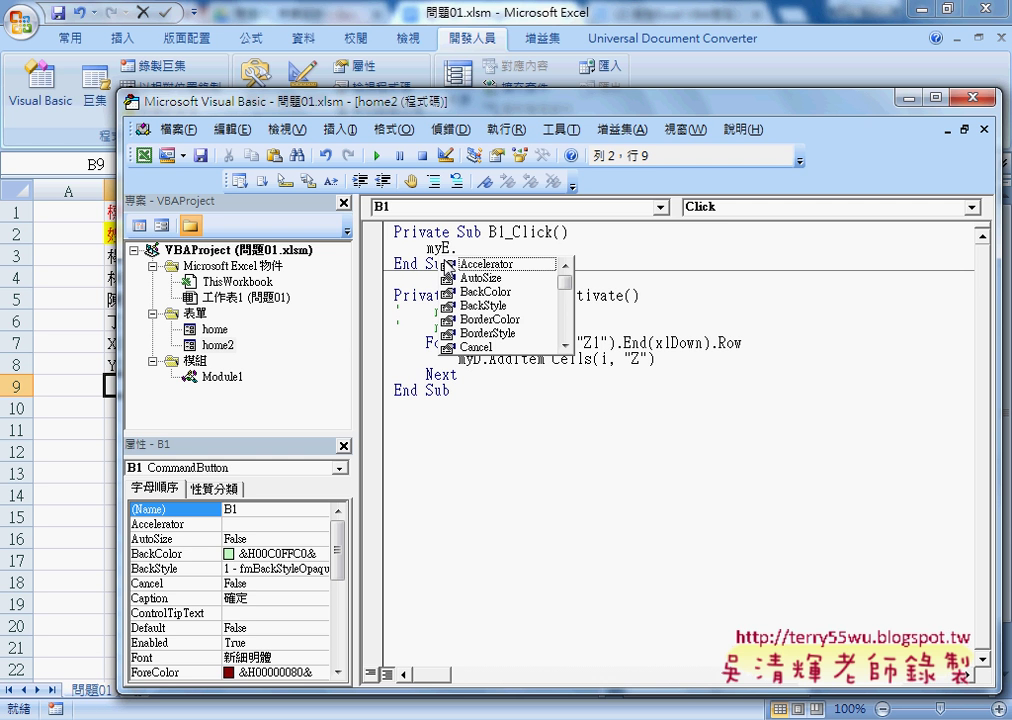
pyautogui.write('c')
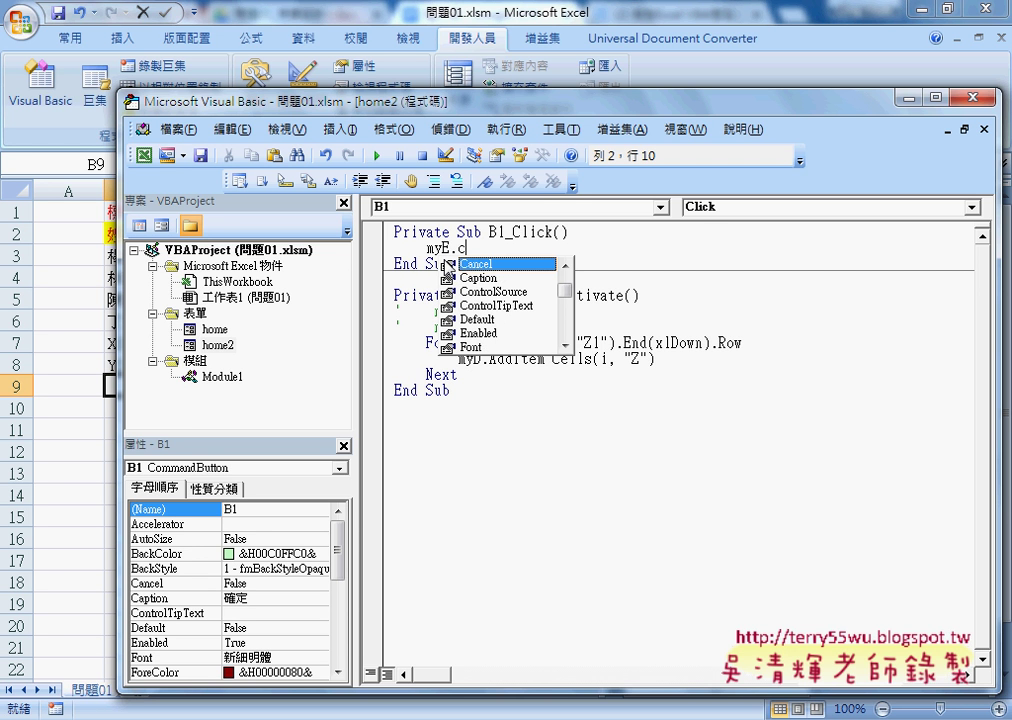
pyautogui.press('Down')
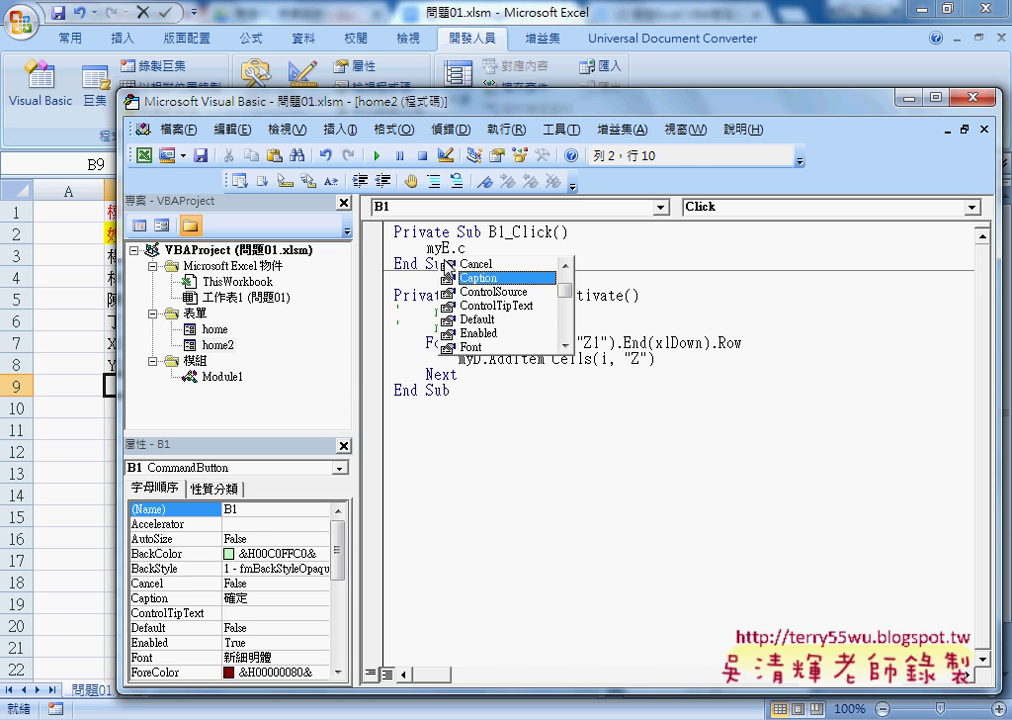
pyautogui.write('=')
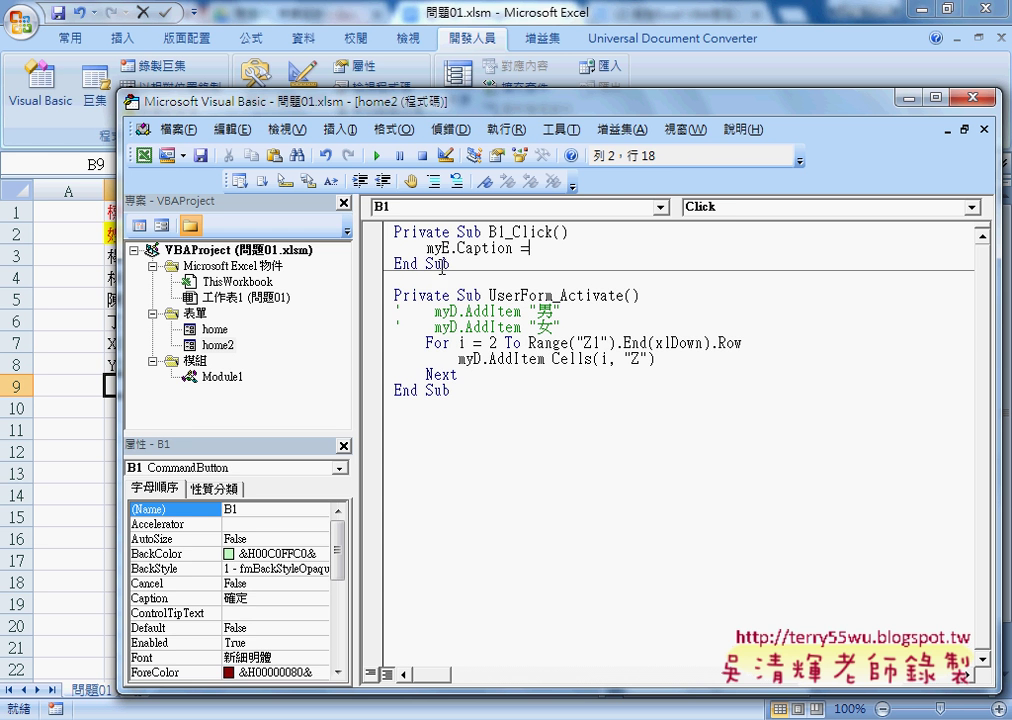
pyautogui.doubleClick(178, 377)
# Find and select the function name 標準體重函數2 in Module1 to copy.
pyautogui.scroll(-3, 448, 392)
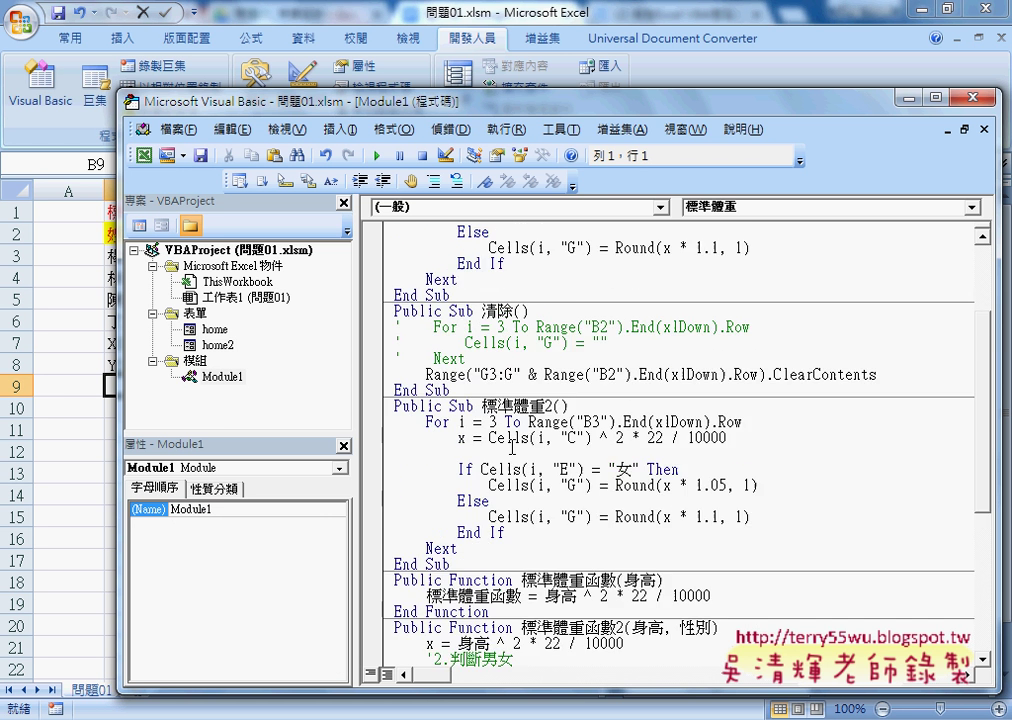
pyautogui.scroll(-5, 448, 392)
pyautogui.scroll(-1, 448, 392)
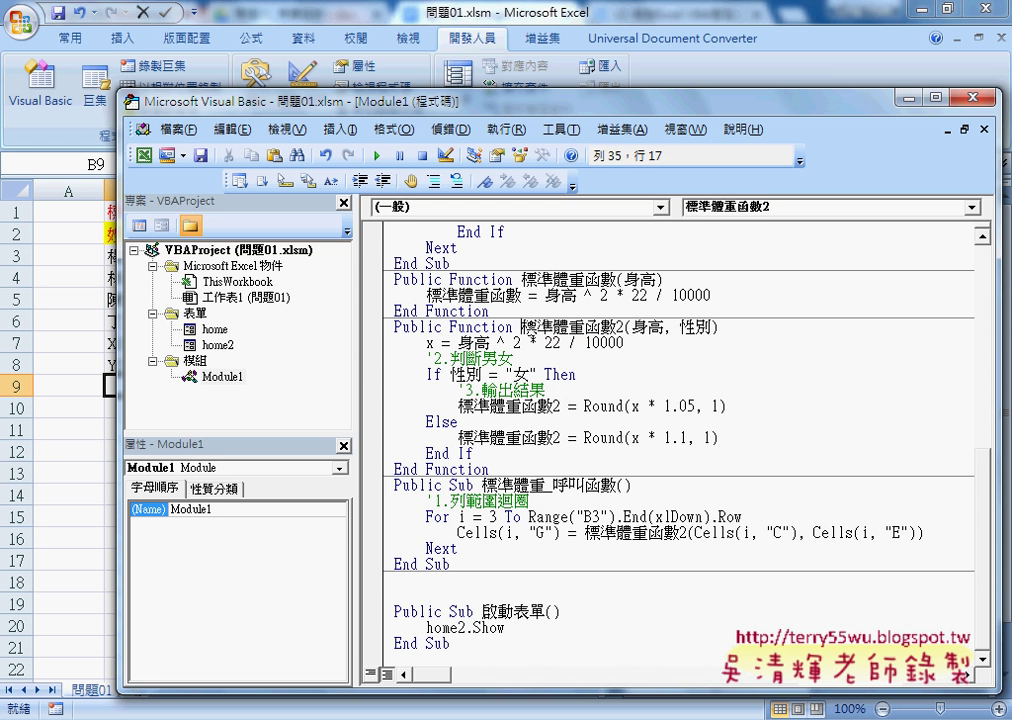
pyautogui.moveTo(521, 327); pyautogui.dragTo(626, 327)
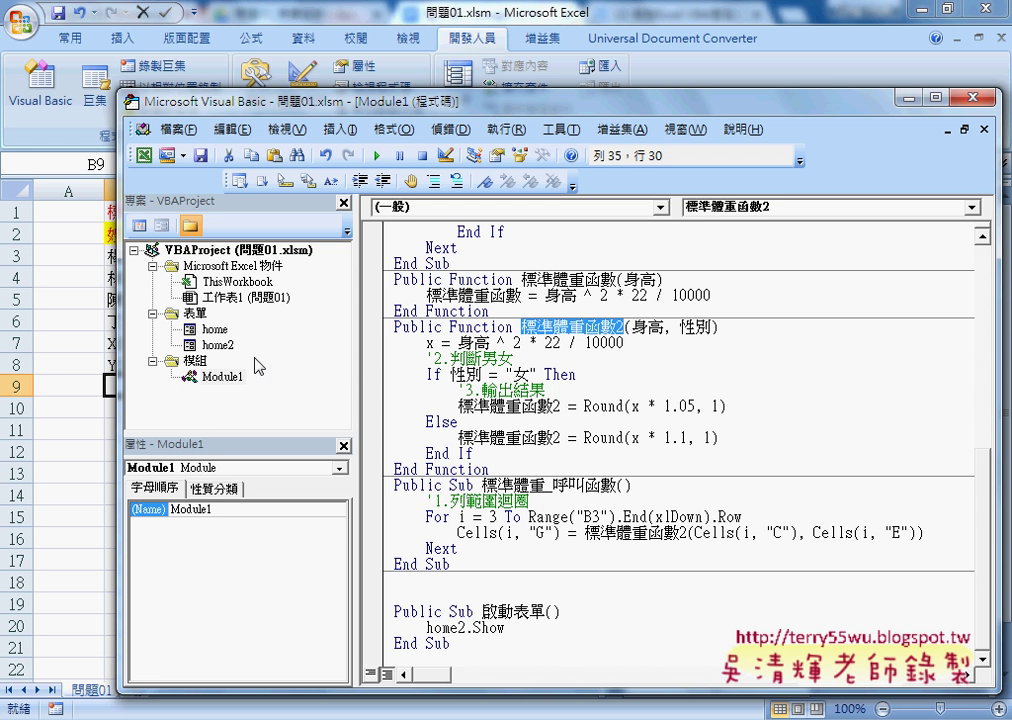
# Paste 標準體重函數2( after myE.Caption = in B1_Click, then check the 身高 box's name.
pyautogui.doubleClick(218, 345)
pyautogui.doubleClick(707, 272)
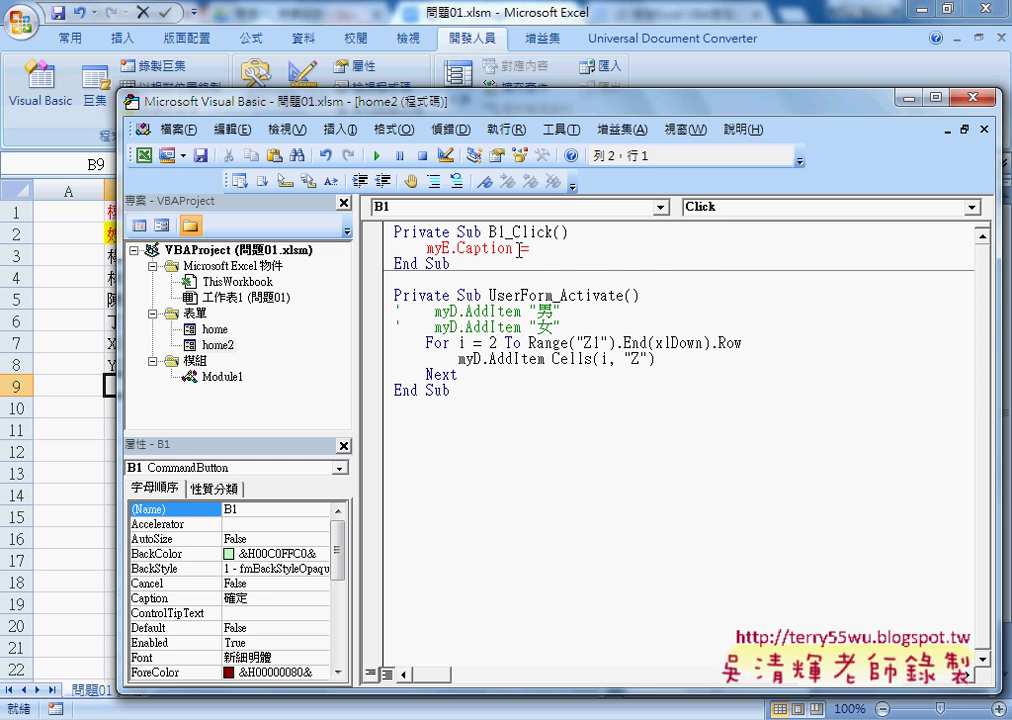
pyautogui.click(597, 250)
pyautogui.write('標準體重函數2')
pyautogui.write('(')
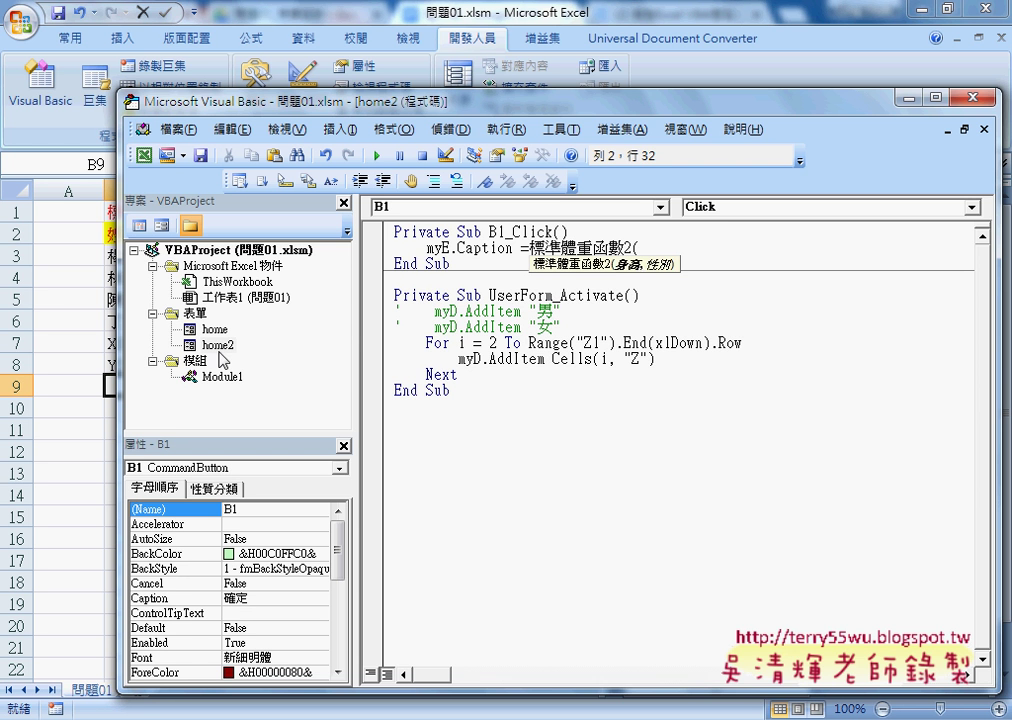
pyautogui.hotkey('shift', 'F7')
pyautogui.click(531, 308)
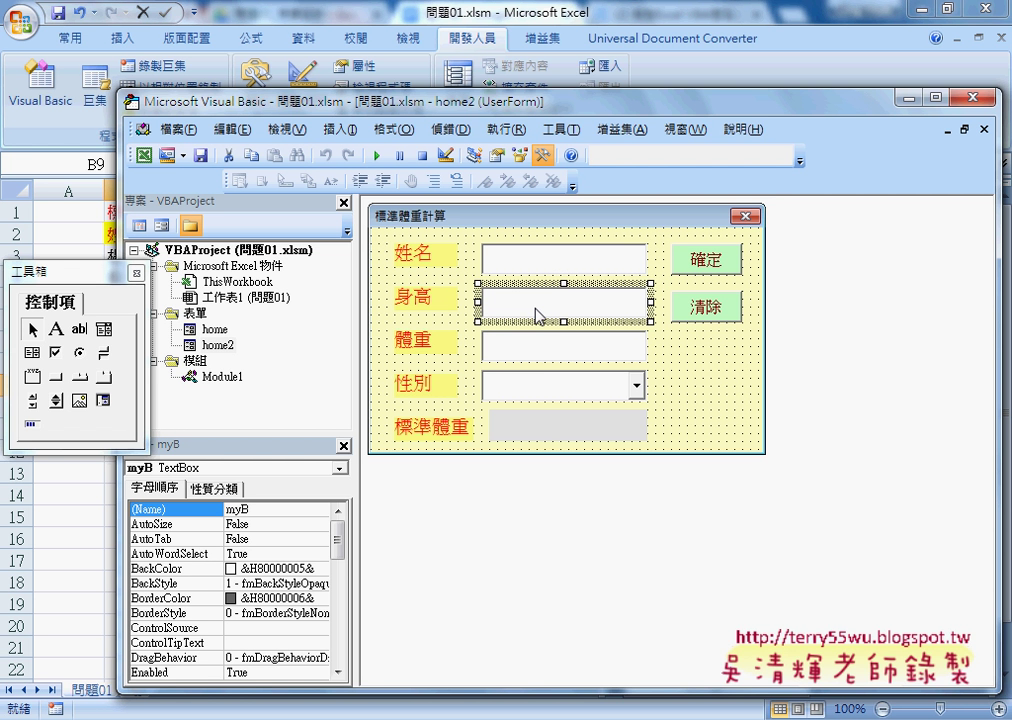
# Check the 性別 box's name, then complete the line as myE.Caption = 標準體重函數2(myB.Text, myD.Text).
pyautogui.click(547, 390)
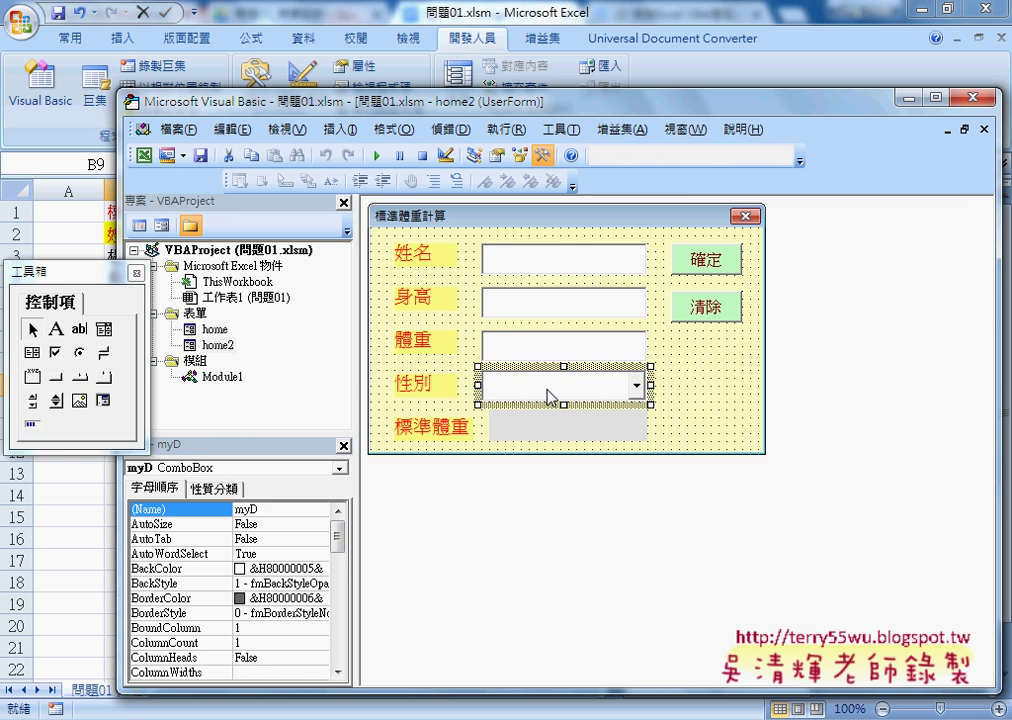
pyautogui.doubleClick(708, 263)
pyautogui.click(667, 254)
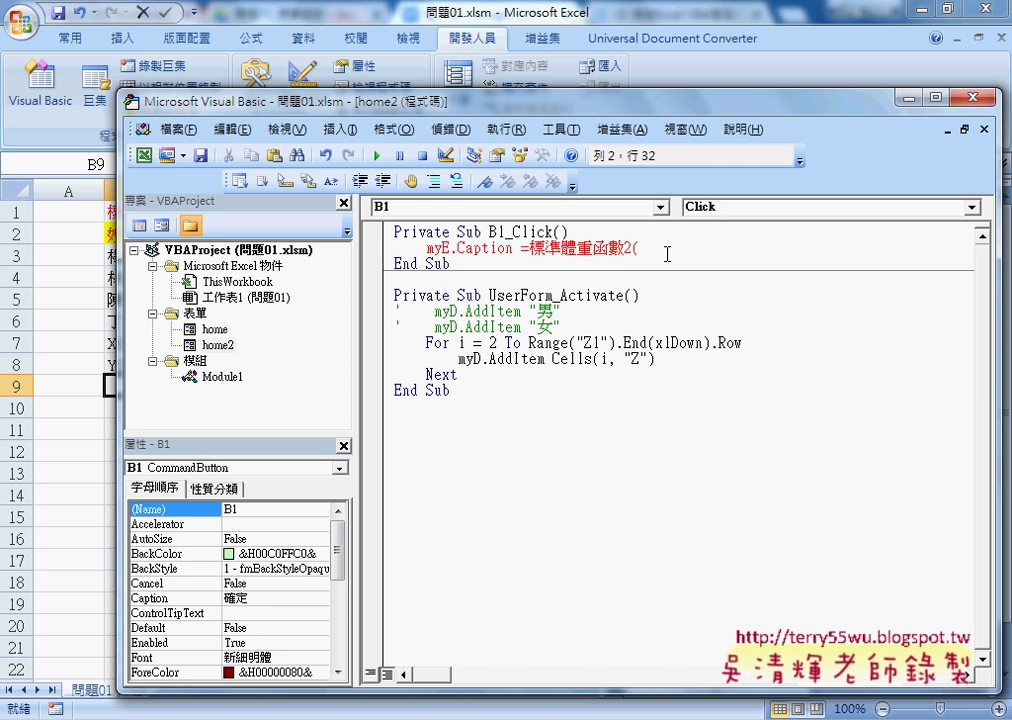
pyautogui.write('m')
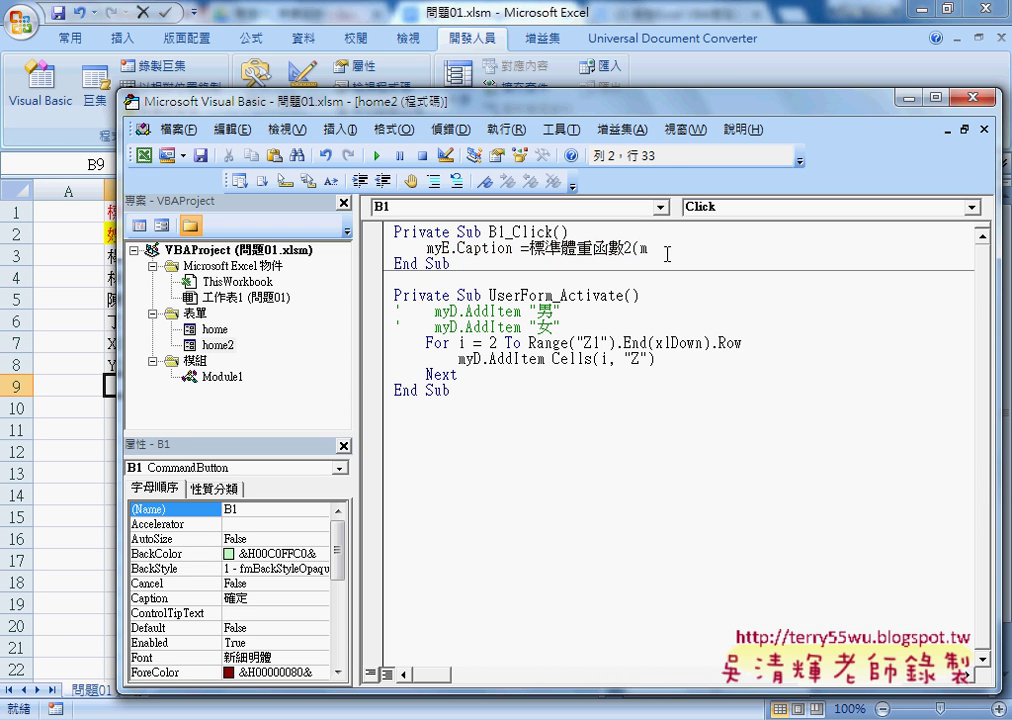
pyautogui.write('y')
pyautogui.write('B.')
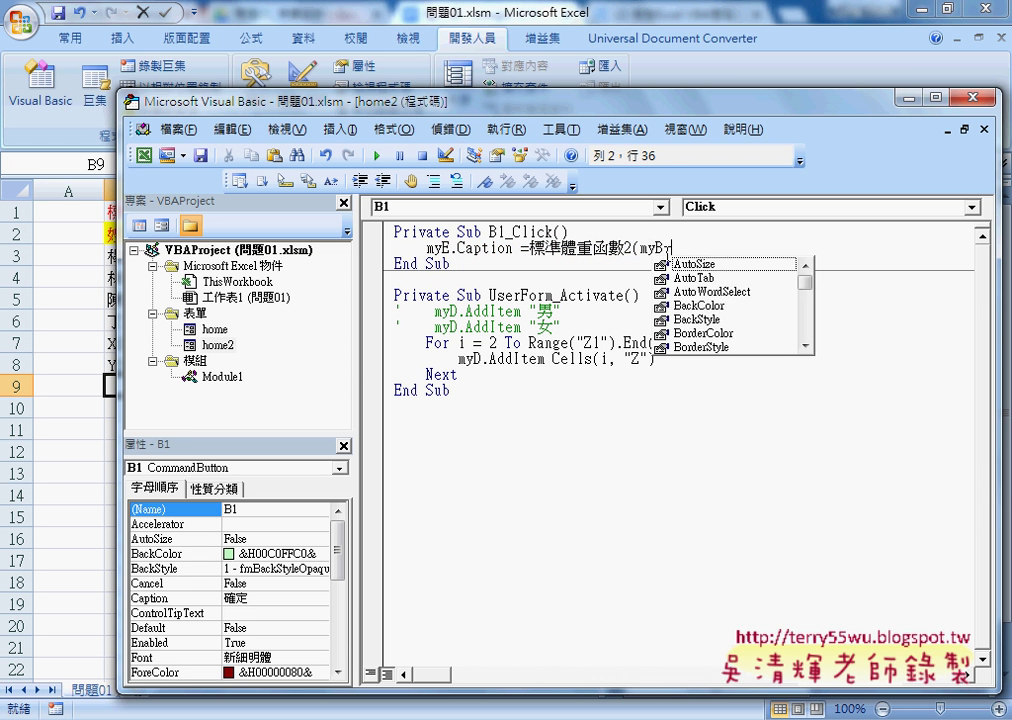
pyautogui.write('Text')
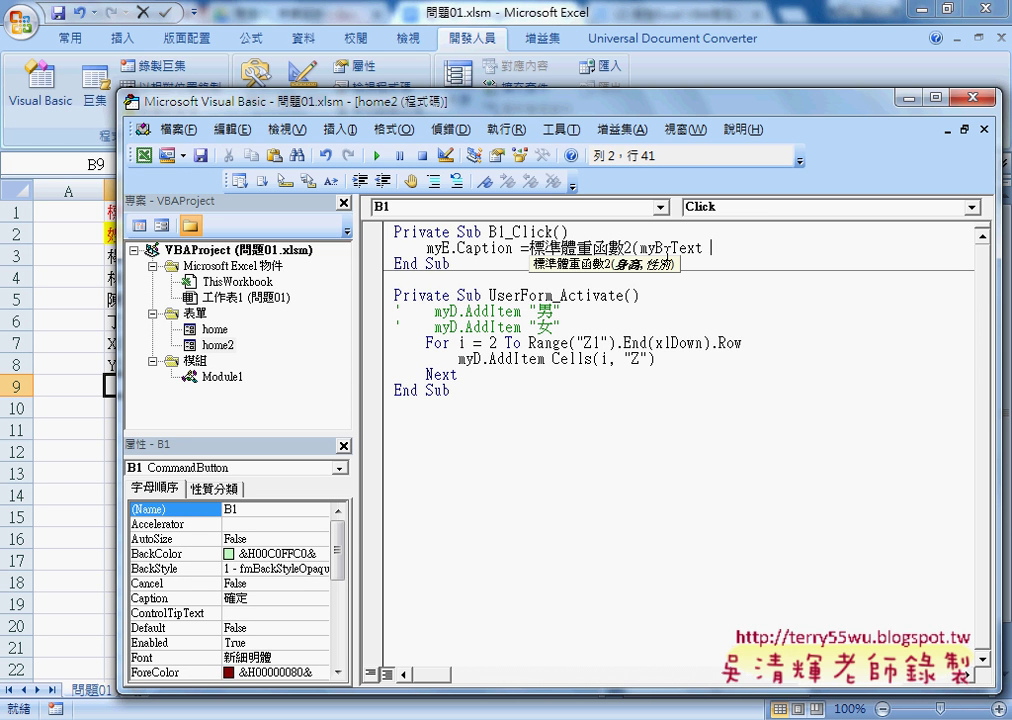
pyautogui.write('e ,m')
pyautogui.write('yD')
pyautogui.write('.tex')
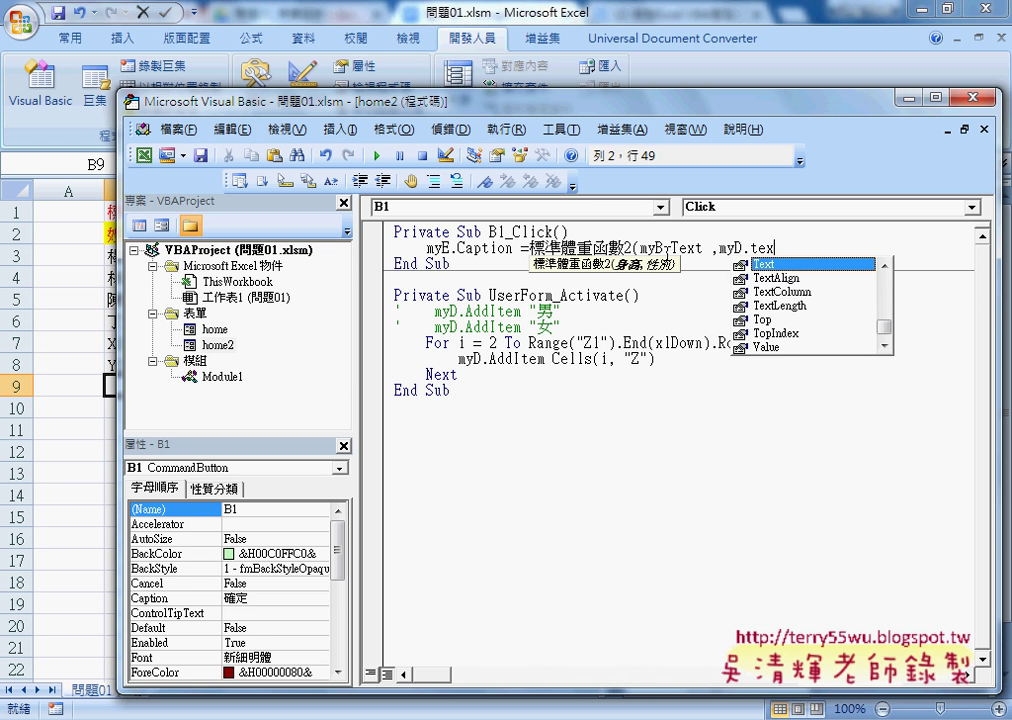
pyautogui.write(' )')
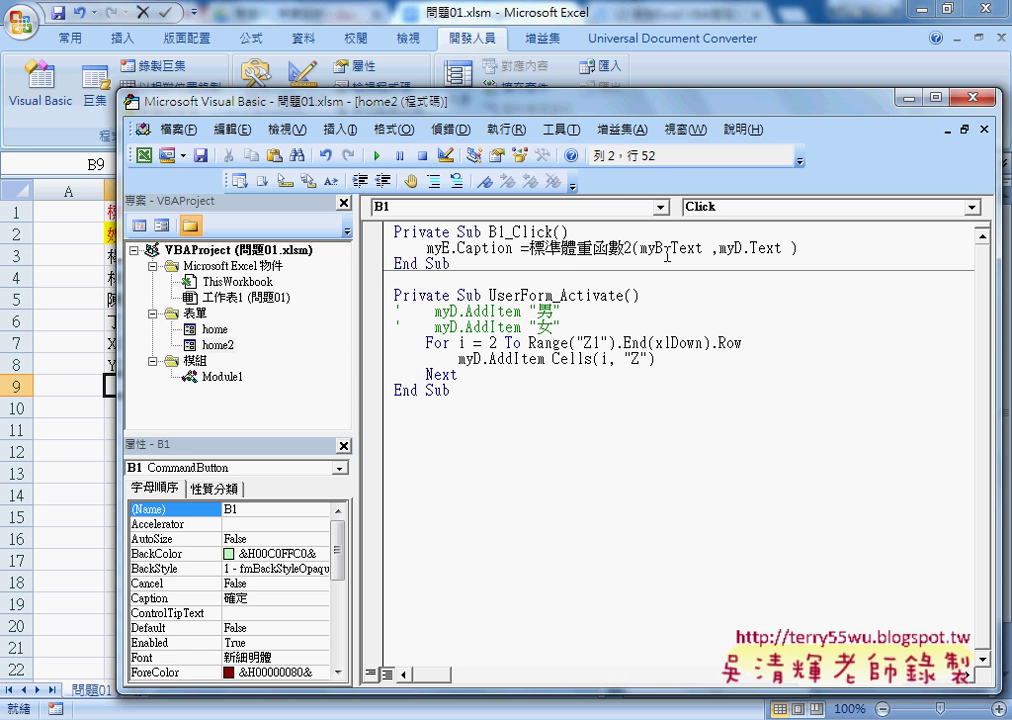
pyautogui.press('Return')
pyautogui.press('Return')
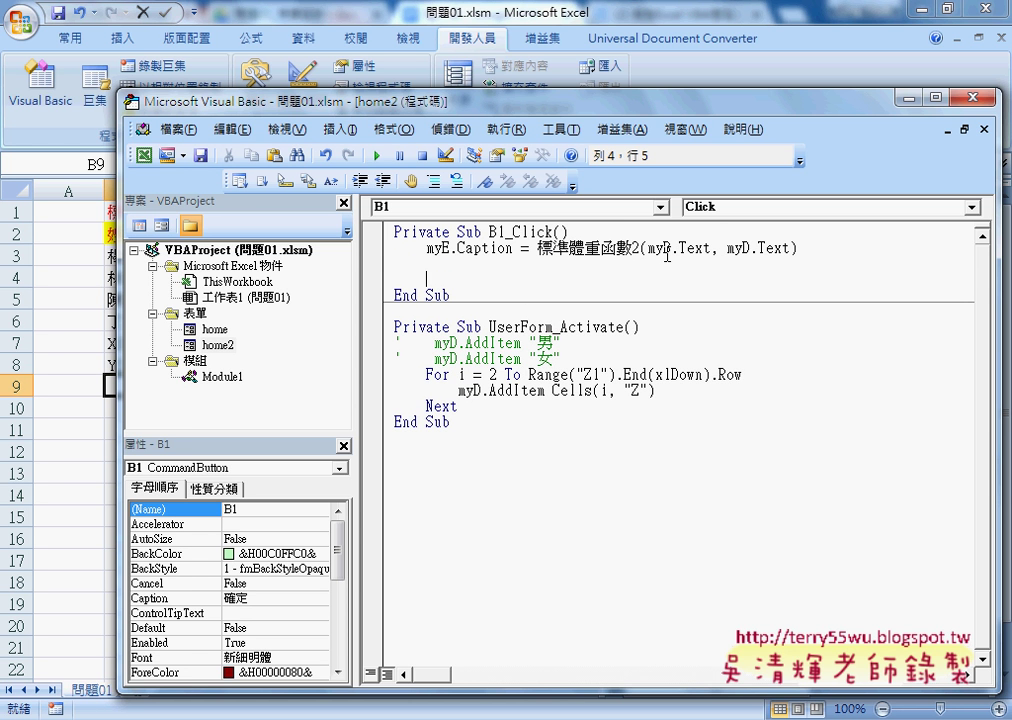
pyautogui.moveTo(536, 248); pyautogui.dragTo(797, 247)
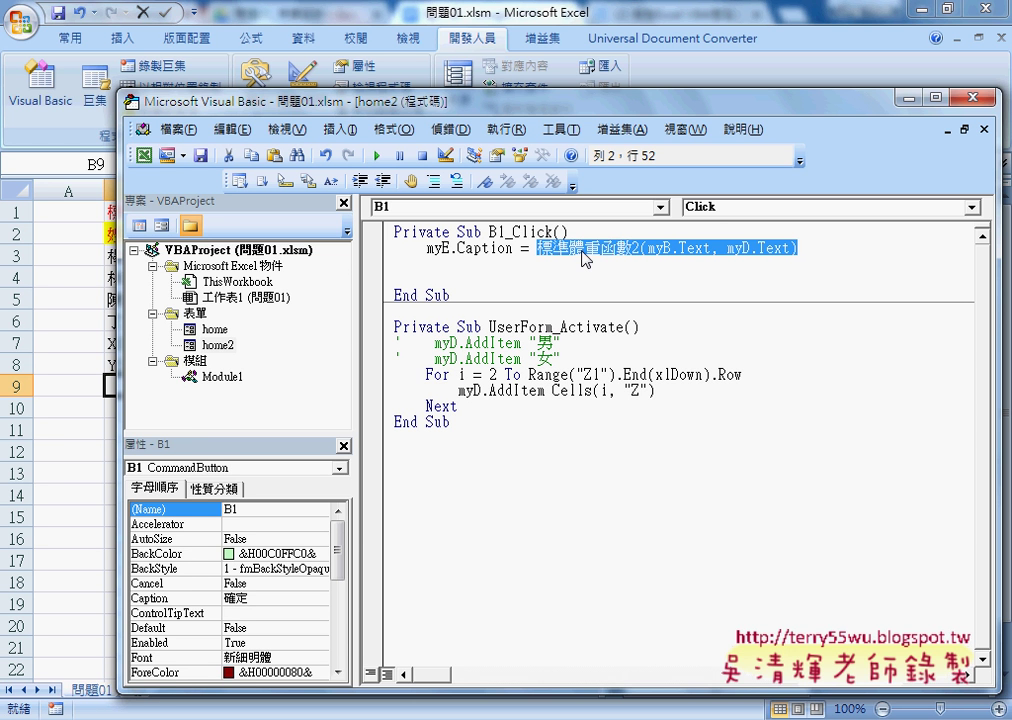
pyautogui.moveTo(426, 248); pyautogui.dragTo(515, 248)
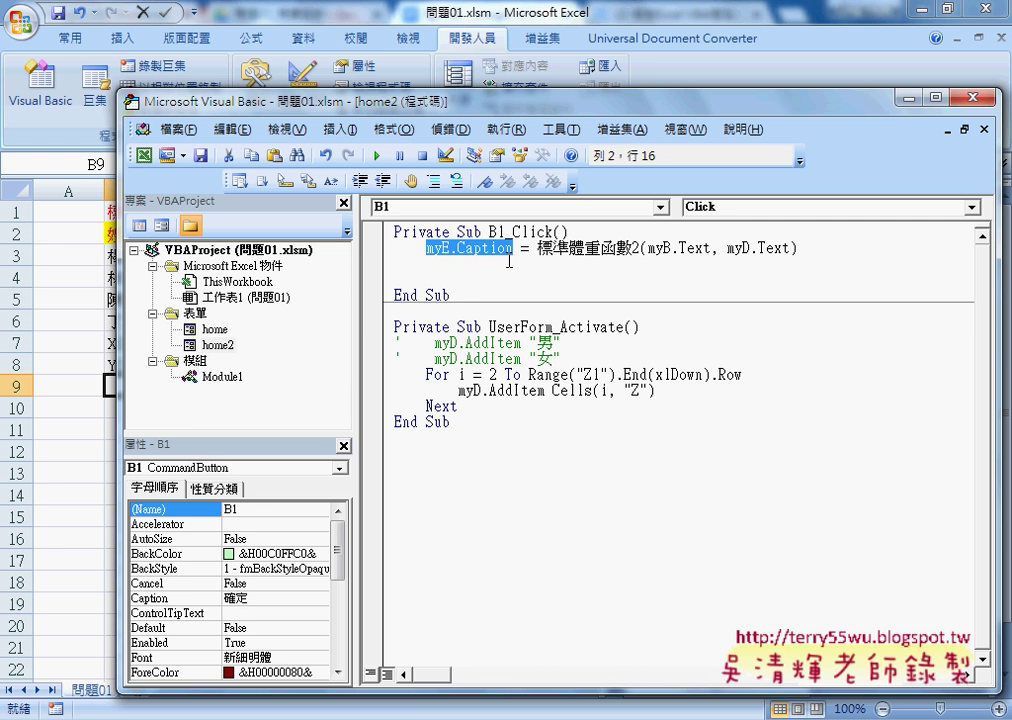
pyautogui.click(425, 268)
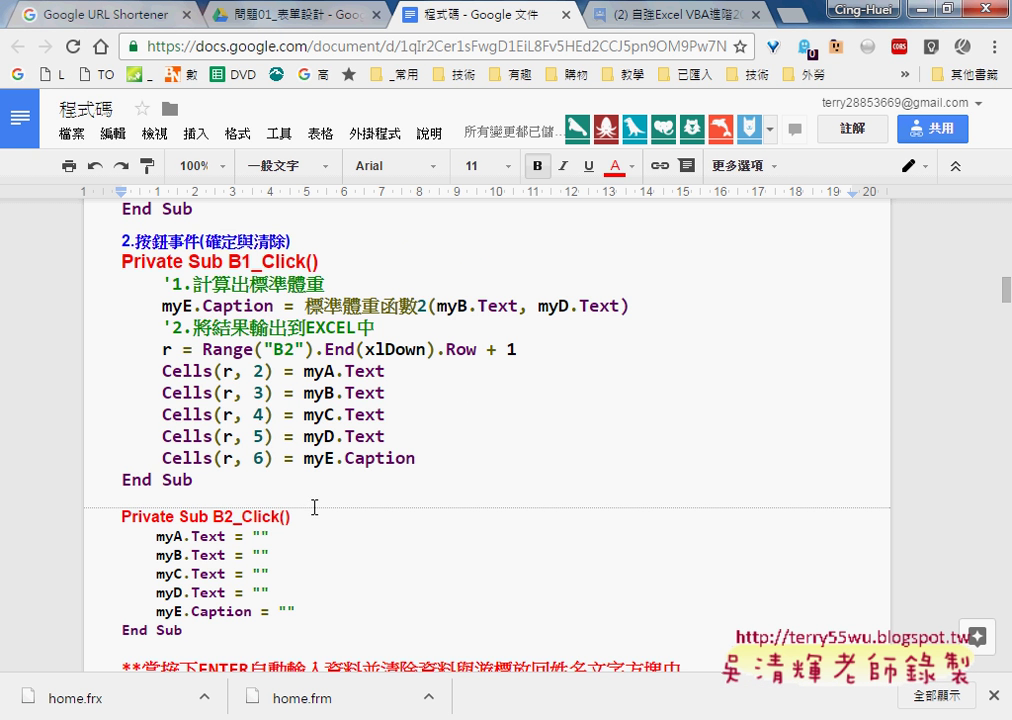
# Paste the Google Doc's next-empty-row writing code over the myE.Caption line and remove blank lines.
pyautogui.moveTo(163, 284)
pyautogui.mouseDown()
pyautogui.moveTo(450, 434)
pyautogui.moveTo(445, 457)
pyautogui.mouseUp()
pyautogui.hotkey('ctrl', 'c')
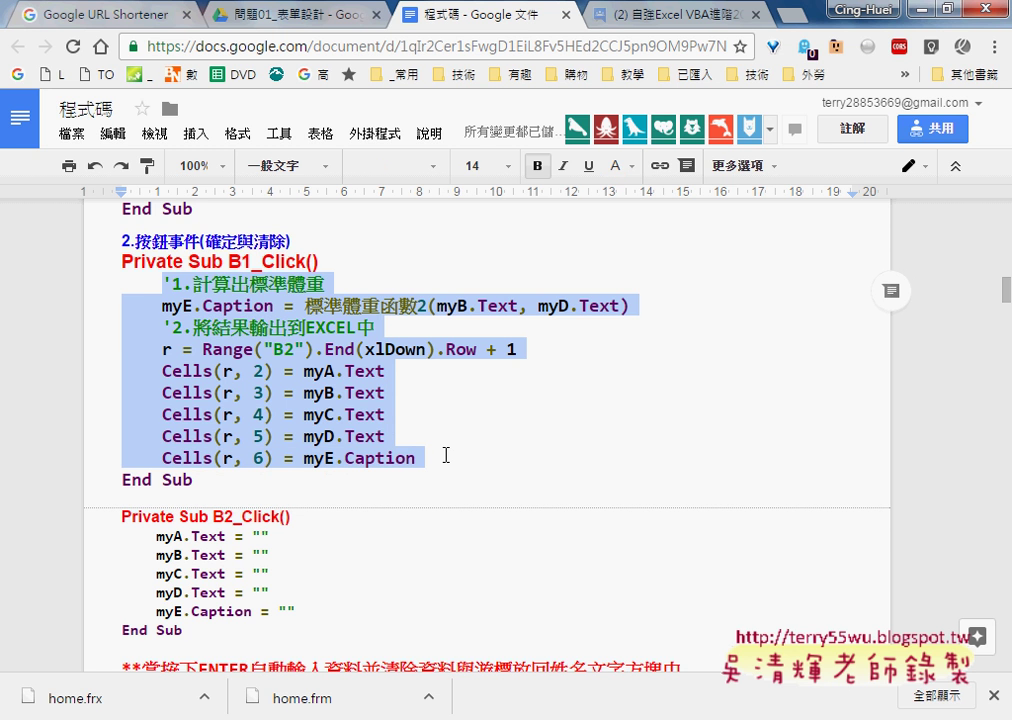
pyautogui.click(922, 12)
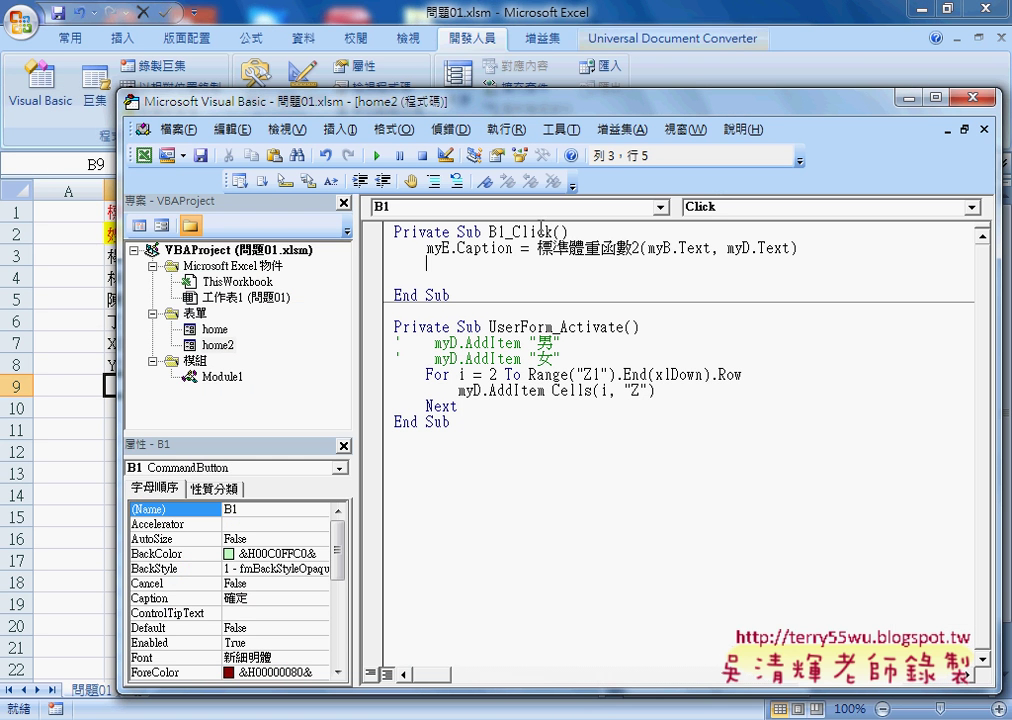
pyautogui.click(365, 249)
pyautogui.hotkey('ctrl', 'v')
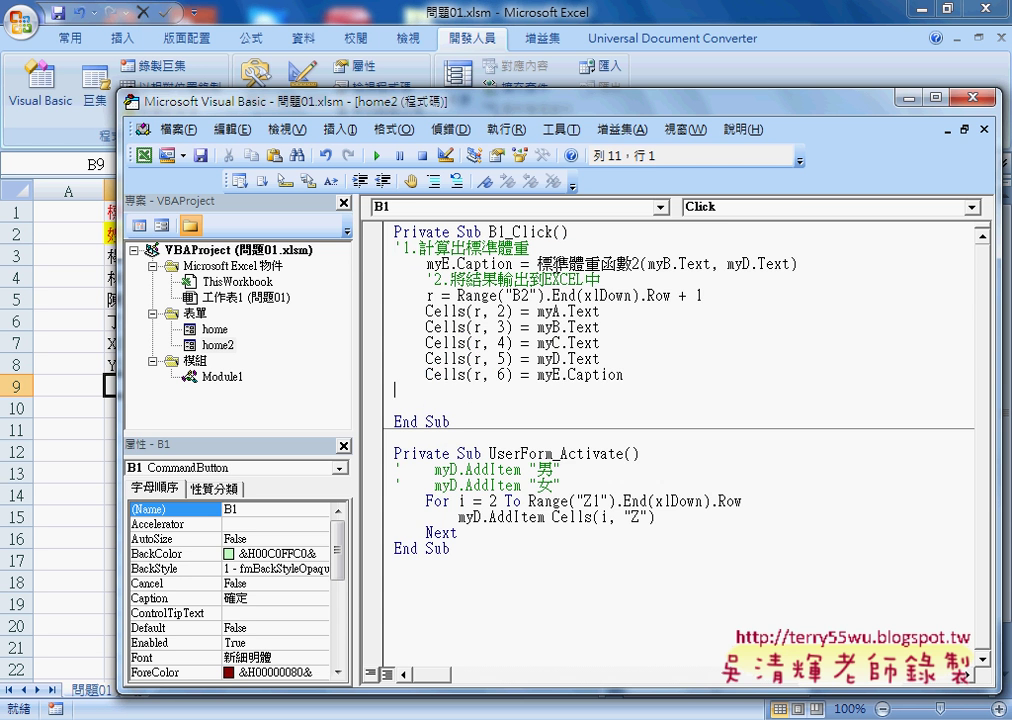
pyautogui.press('Delete')
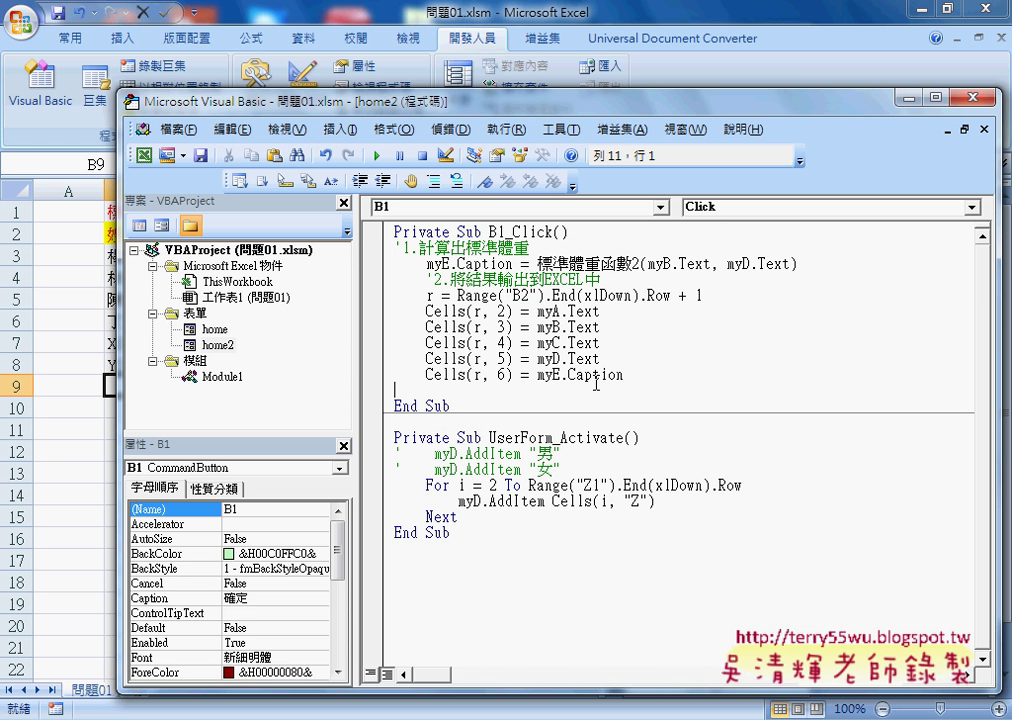
pyautogui.press('Up')
pyautogui.press('End')
pyautogui.press('Delete')
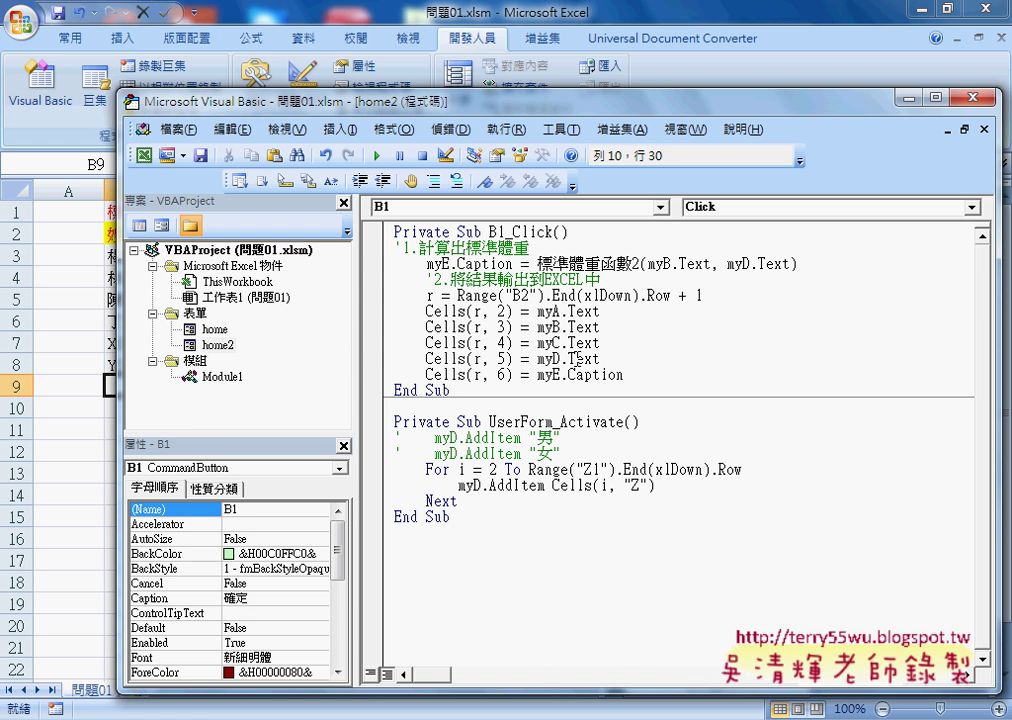
# Indent the first comment and examine the Range("B2") last-row + 1 expression that sets r.
pyautogui.click(398, 246)
pyautogui.press('Tab')
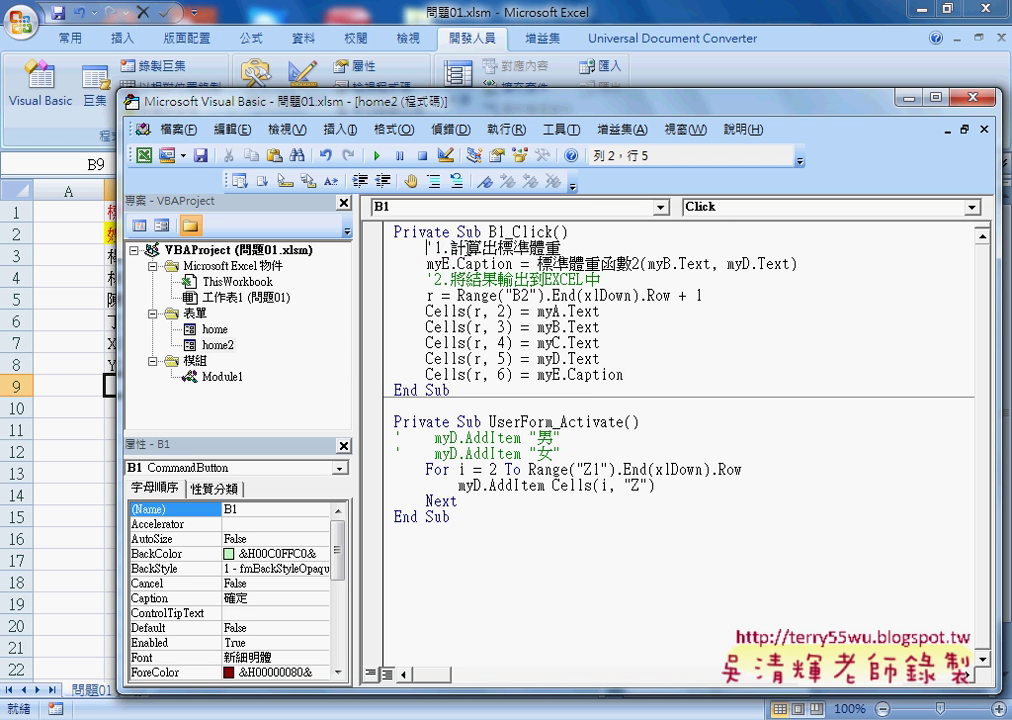
pyautogui.moveTo(542, 100); pyautogui.dragTo(706, 94)
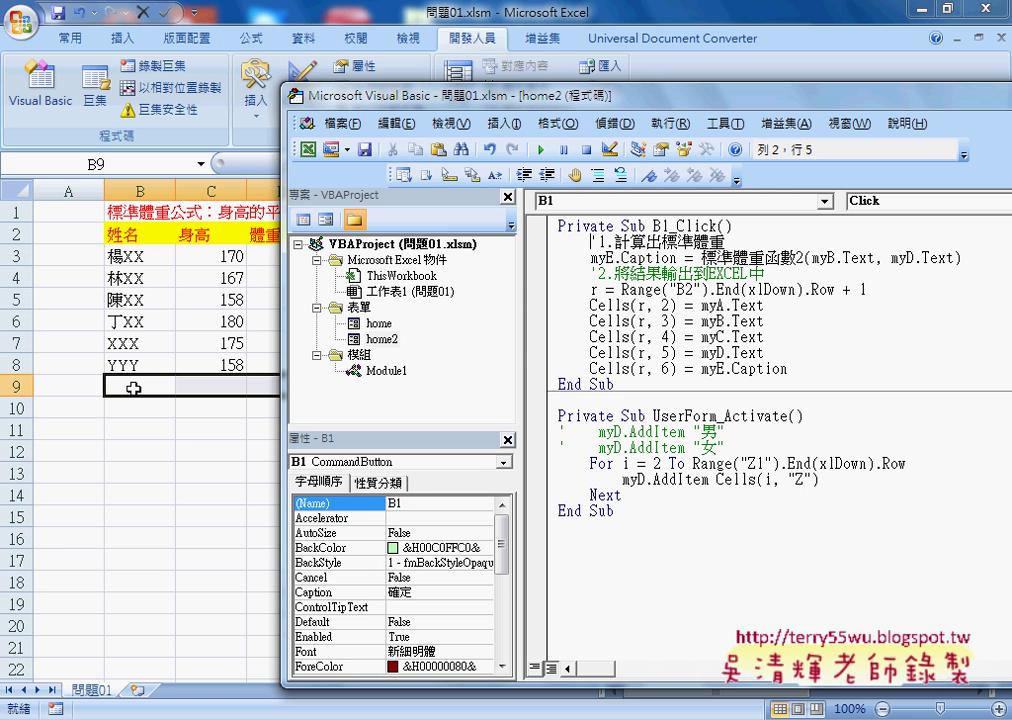
pyautogui.click(628, 290)
pyautogui.moveTo(622, 290); pyautogui.dragTo(708, 290)
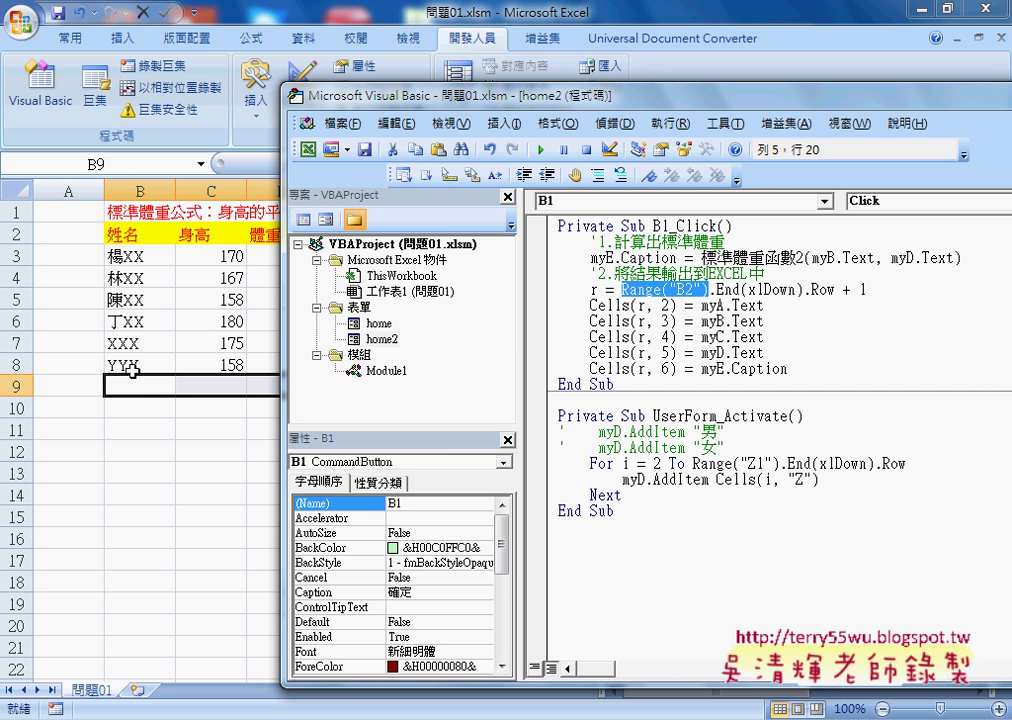
pyautogui.moveTo(835, 290); pyautogui.dragTo(621, 290)
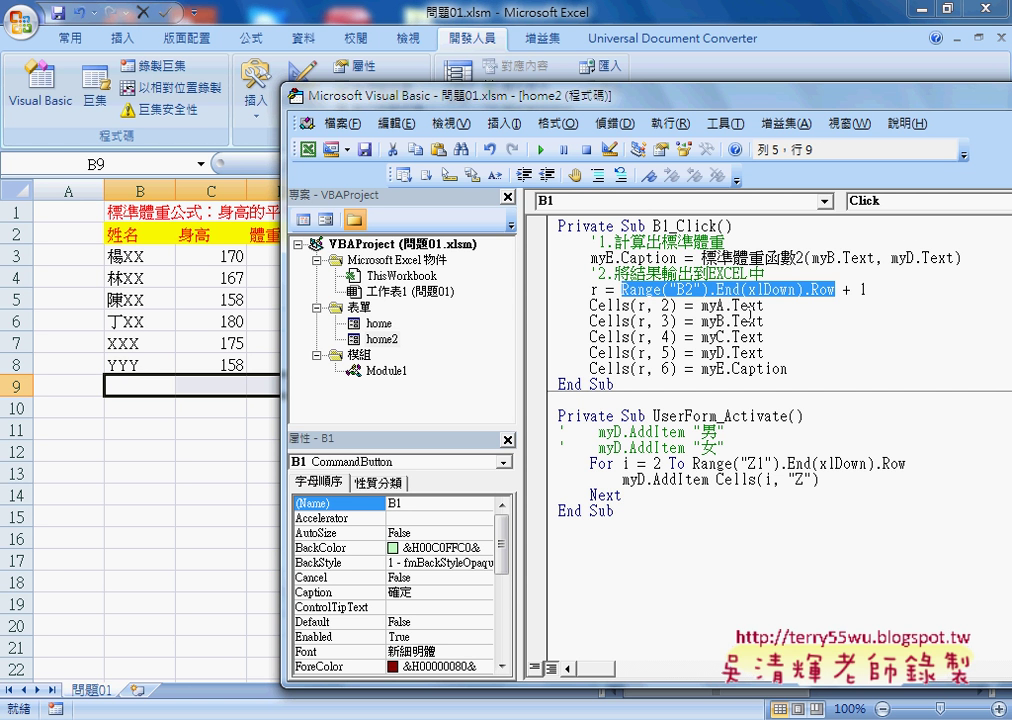
pyautogui.moveTo(904, 288); pyautogui.dragTo(843, 290)
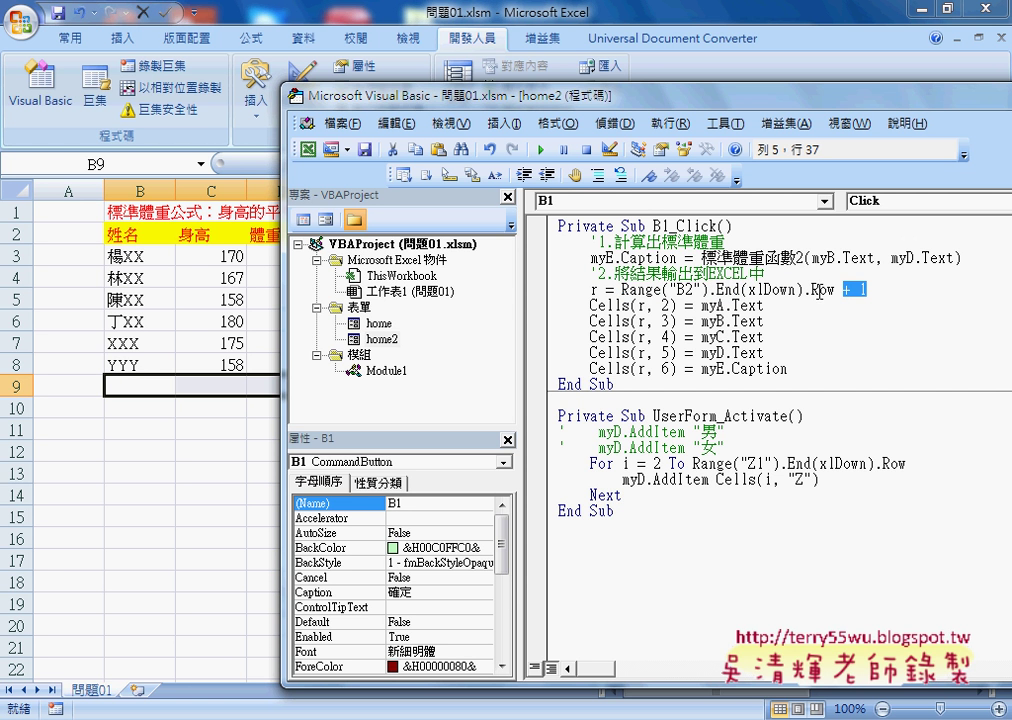
pyautogui.doubleClick(593, 289)
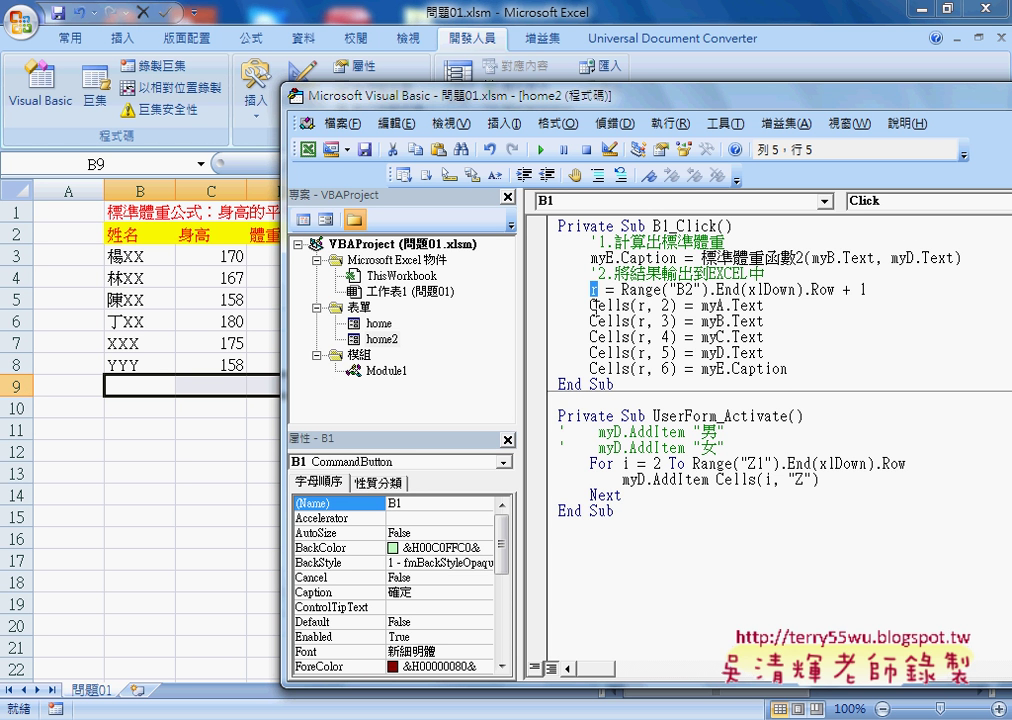
# Change Cells(r, 2) to Cells(r, "B") for the myA.Text name value.
pyautogui.moveTo(765, 306); pyautogui.dragTo(701, 307)
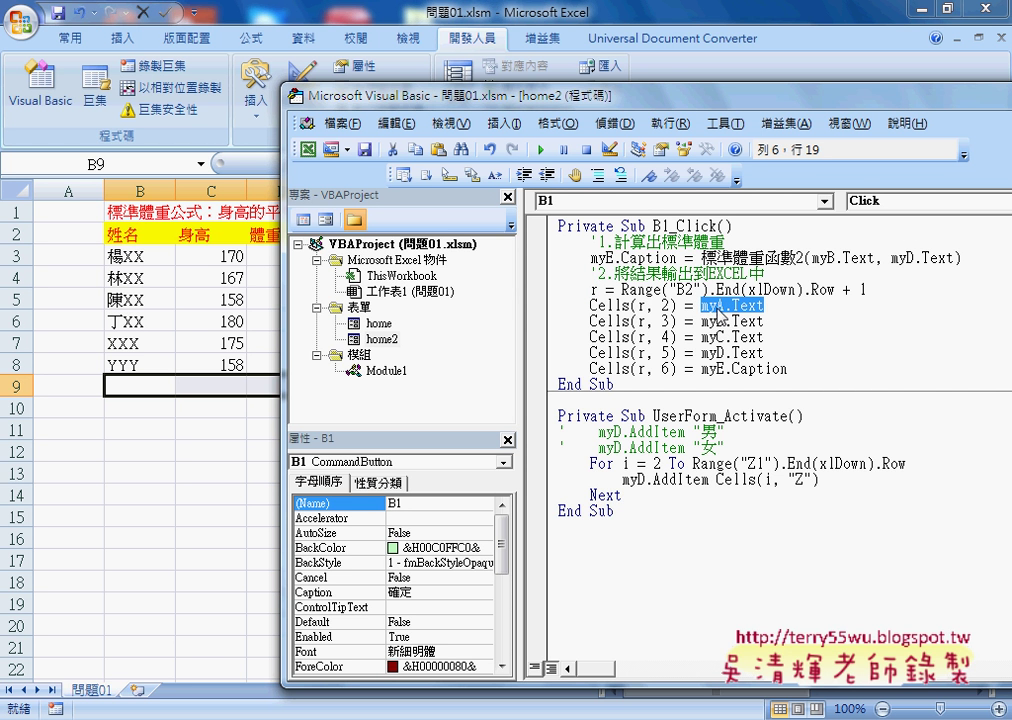
pyautogui.moveTo(677, 306); pyautogui.dragTo(590, 306)
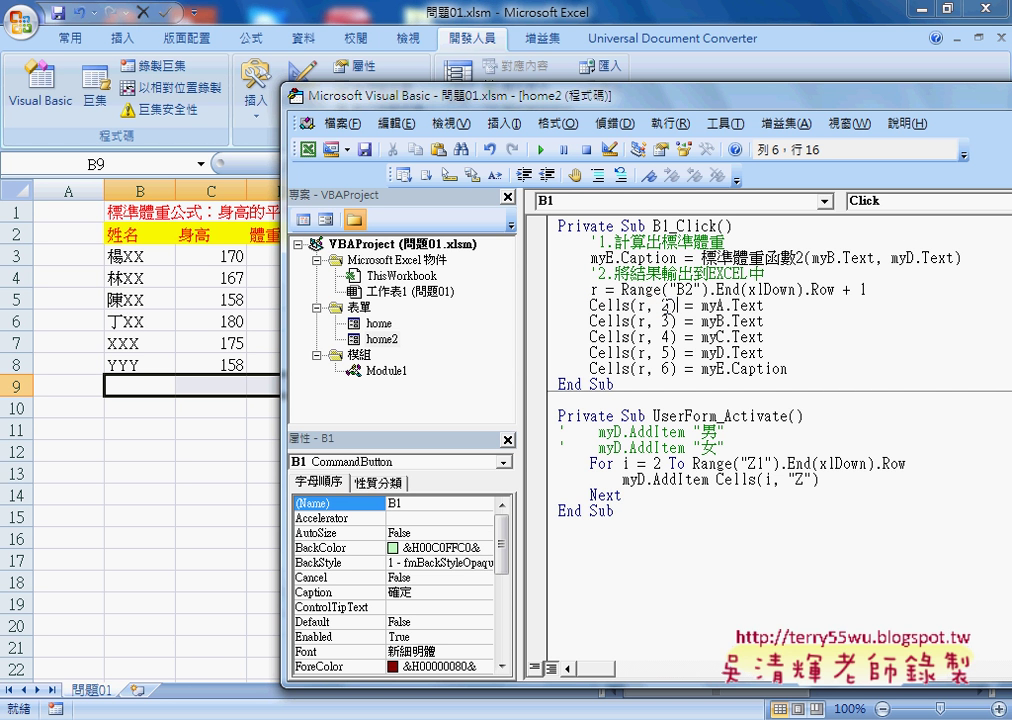
pyautogui.moveTo(672, 306); pyautogui.dragTo(664, 306)
pyautogui.write('""')
pyautogui.press('Left')
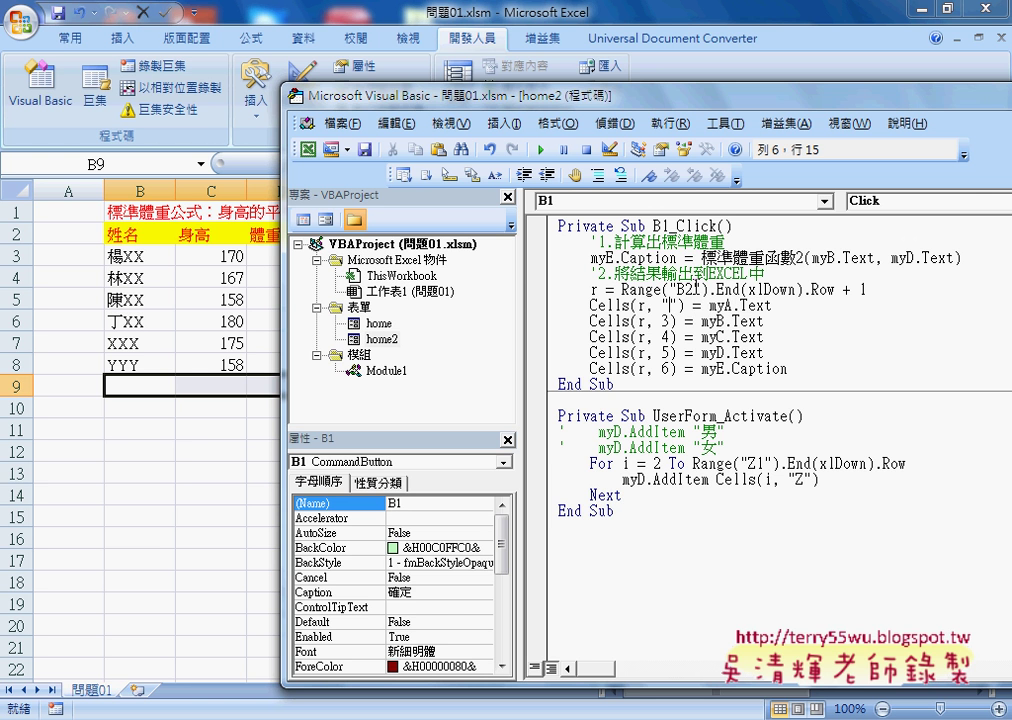
pyautogui.write('B')
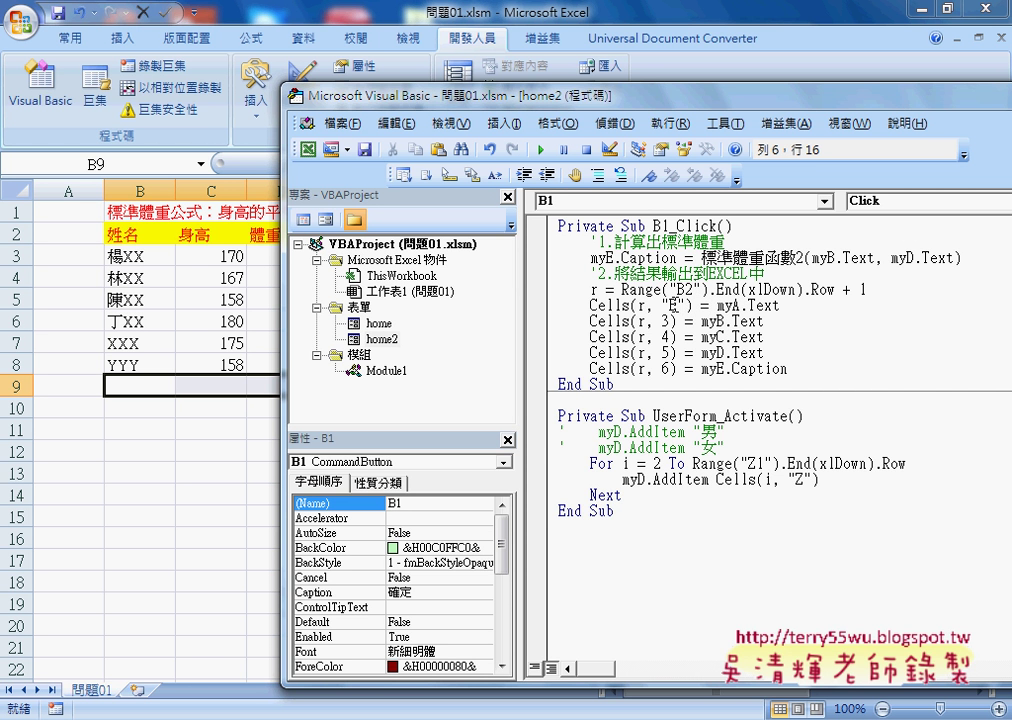
pyautogui.doubleClick(661, 305)
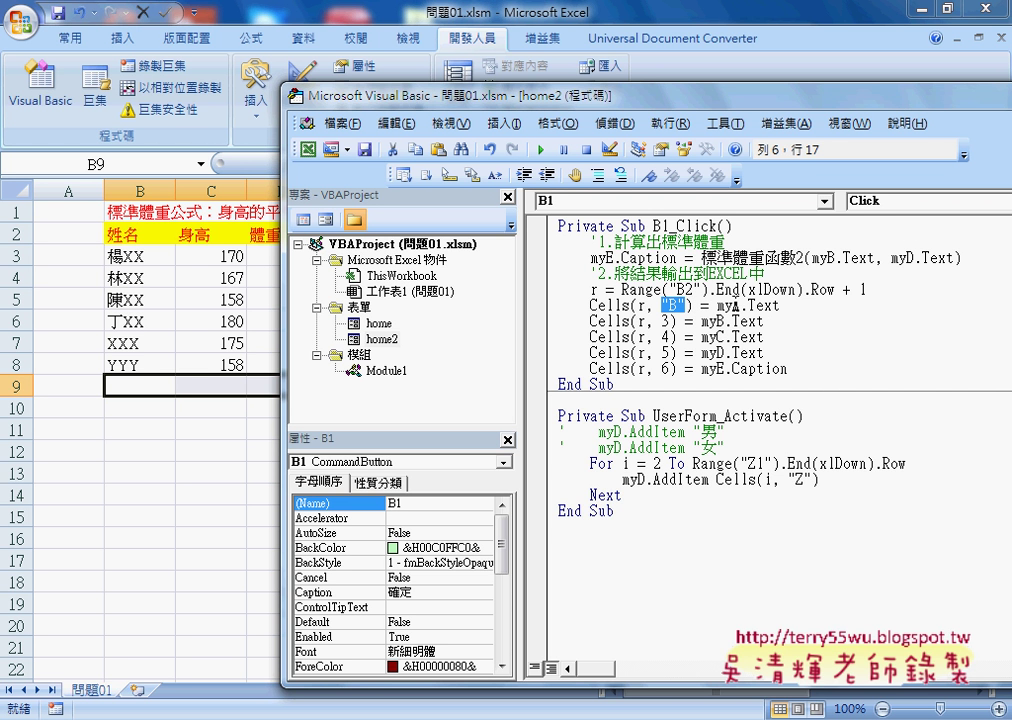
pyautogui.click(645, 305)
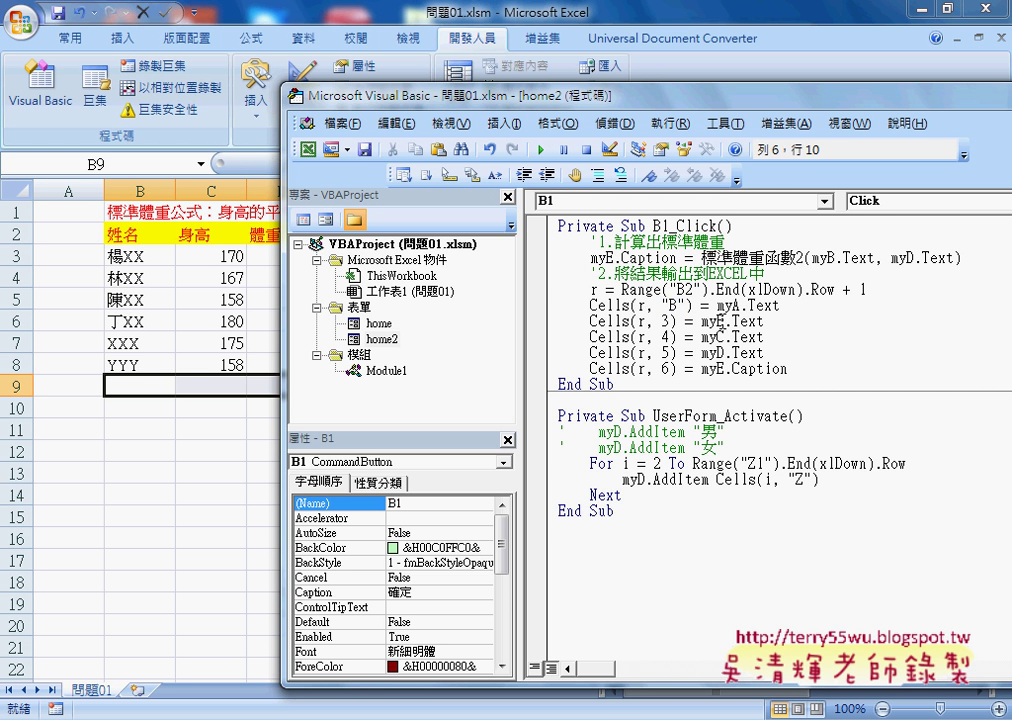
pyautogui.click(723, 321)
# Run the form and submit name zzz, height 197, weight 50, gender 女.
pyautogui.click(542, 153)
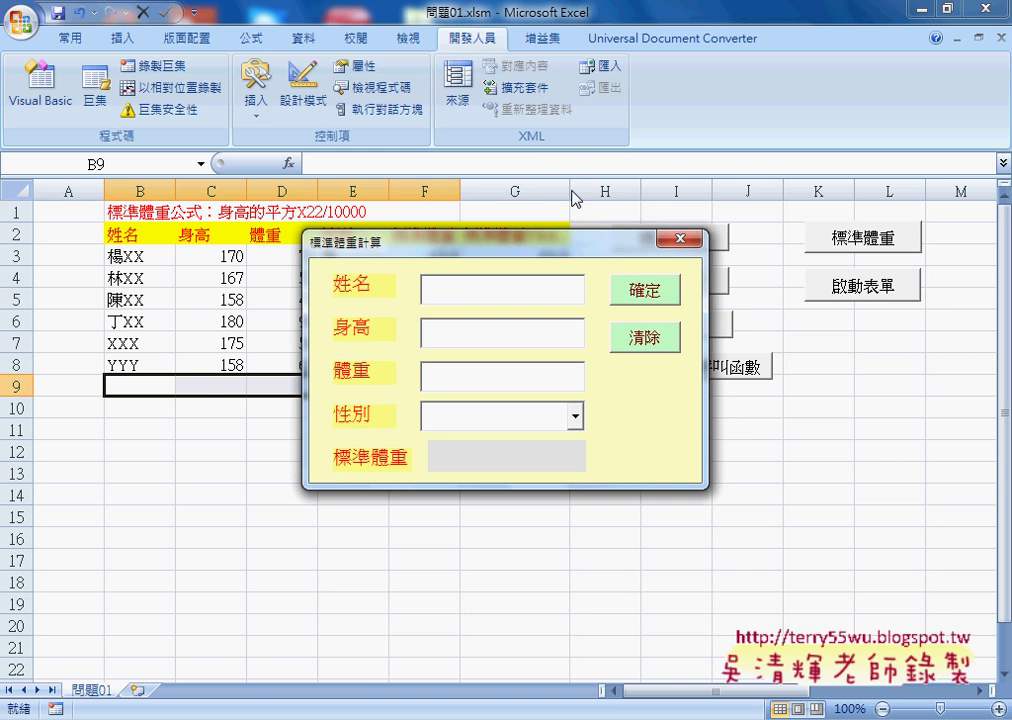
pyautogui.moveTo(569, 244); pyautogui.dragTo(794, 257)
pyautogui.click(793, 427)
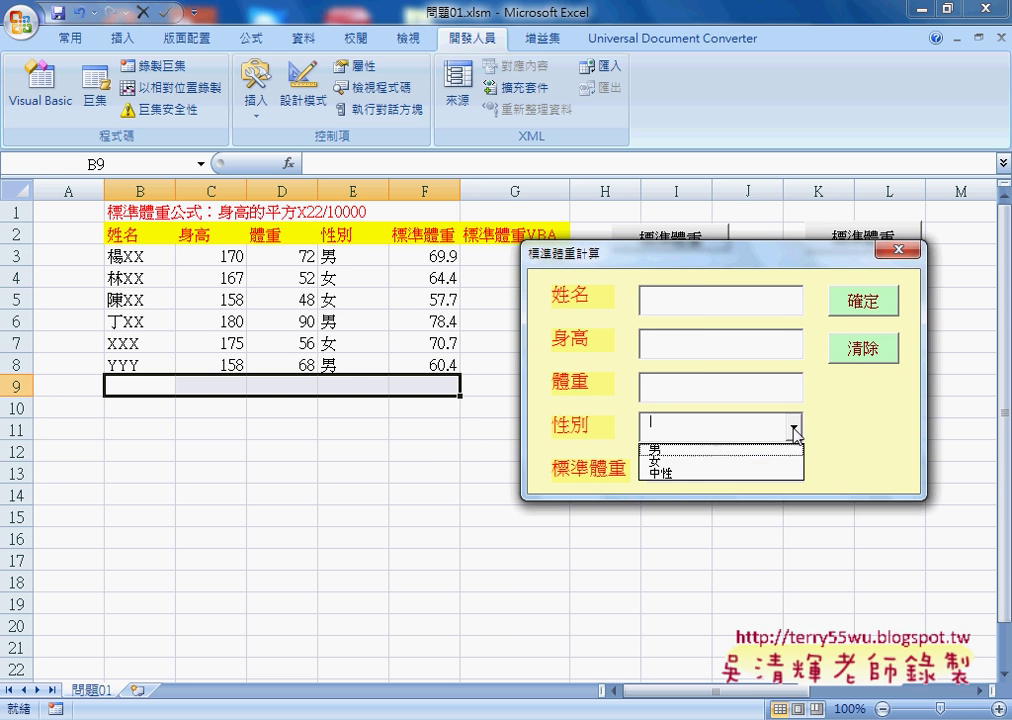
pyautogui.click(786, 450)
pyautogui.click(704, 305)
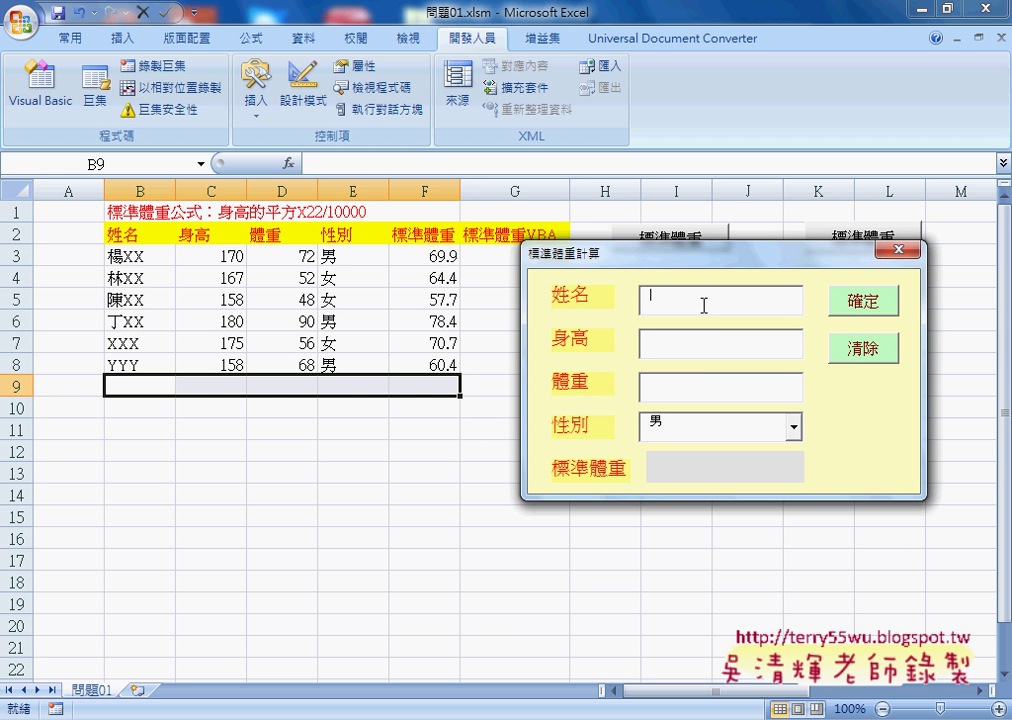
pyautogui.write('zzz')
pyautogui.press('Tab')
pyautogui.write('19')
pyautogui.write('7')
pyautogui.write('50')
pyautogui.press('Tab')
pyautogui.write('女')
pyautogui.click(871, 304)
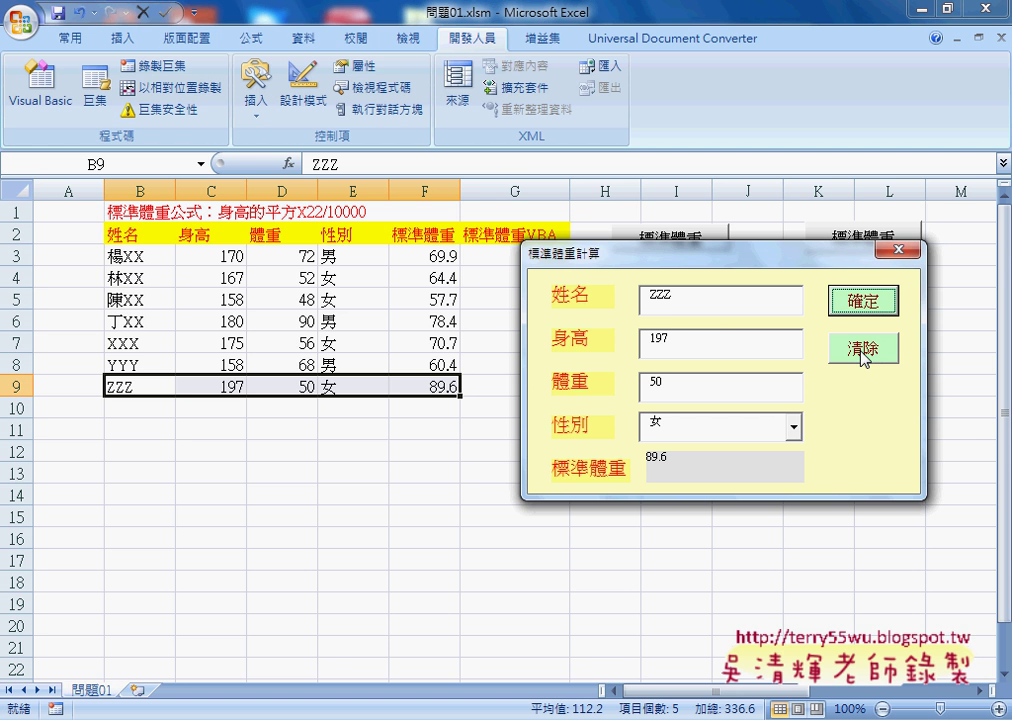
# Check the 體重 and 性別 fields, then close the form and return to its code.
pyautogui.click(665, 298)
pyautogui.click(664, 393)
pyautogui.click(670, 425)
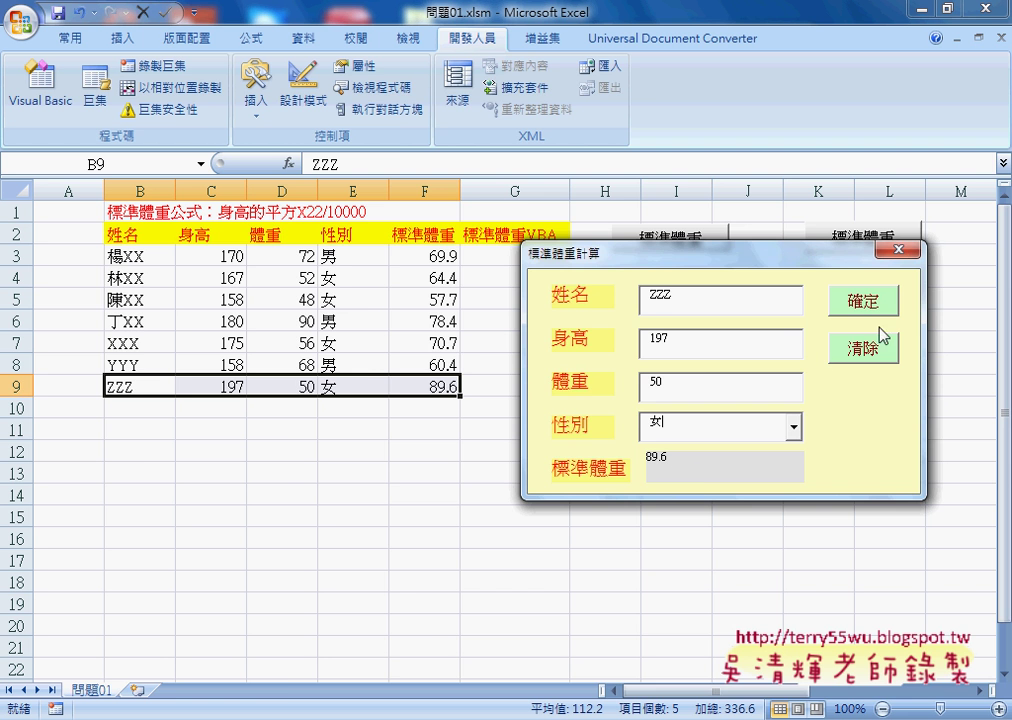
pyautogui.click(898, 249)
pyautogui.press('F7')
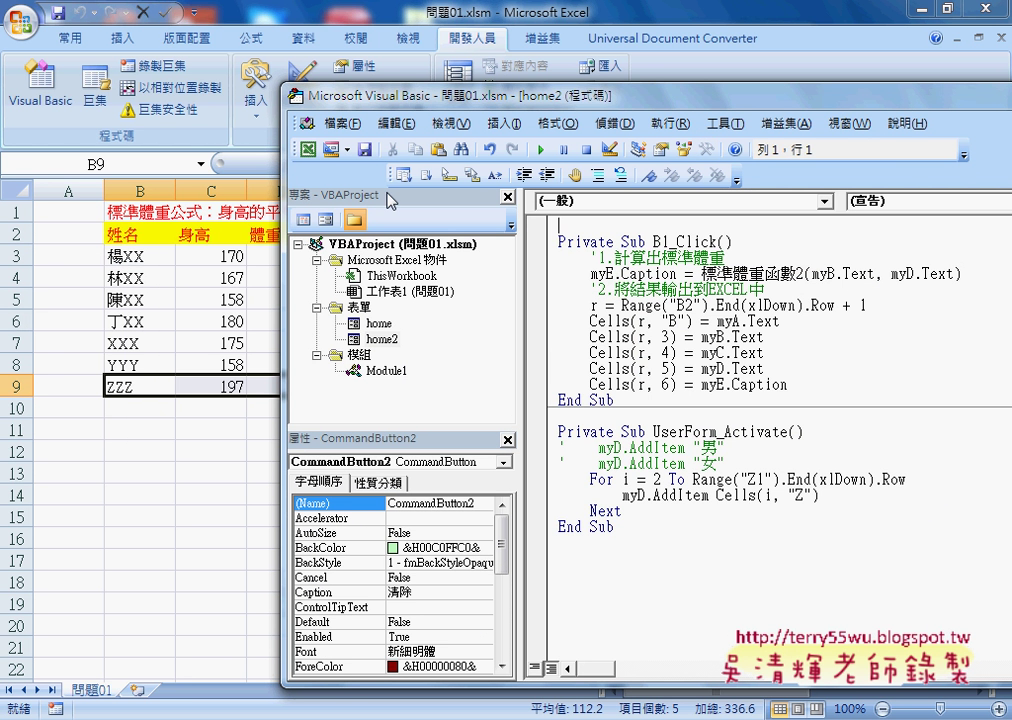
# Rename the 清除 button to B2 and create its empty B2_Click handler.
pyautogui.doubleClick(384, 340)
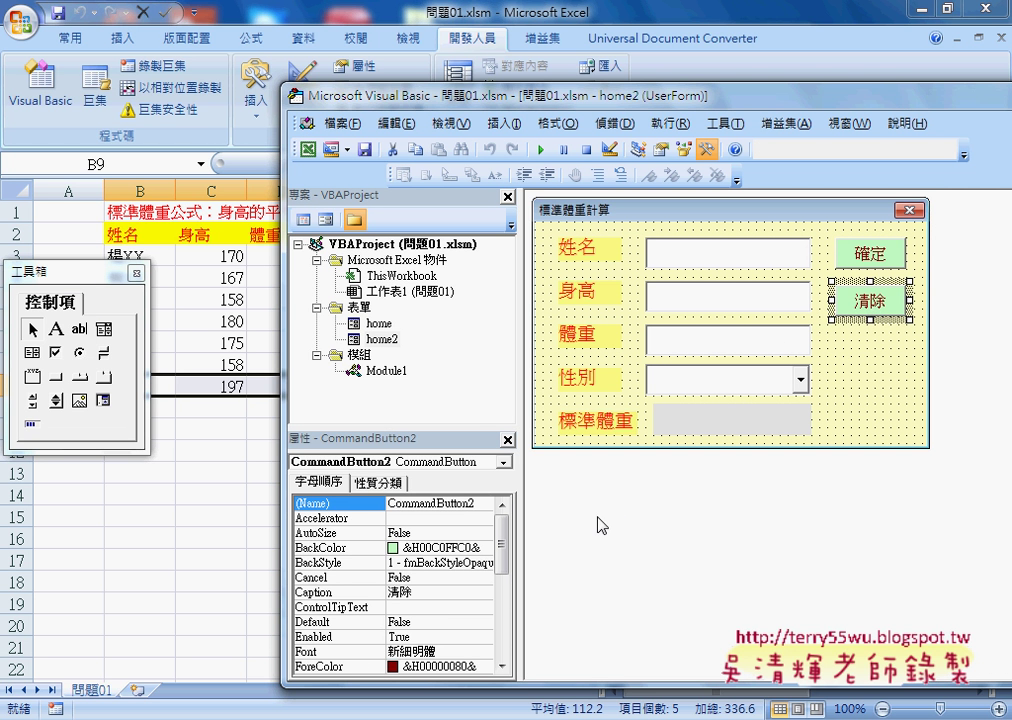
pyautogui.click(335, 503)
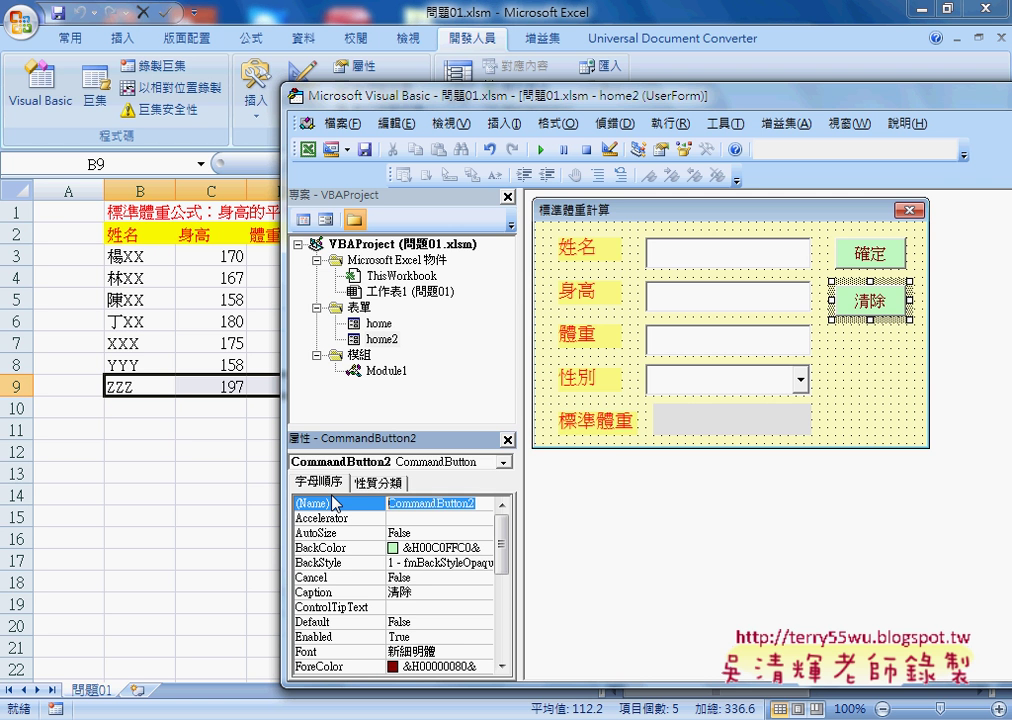
pyautogui.write('B2')
pyautogui.press('Return')
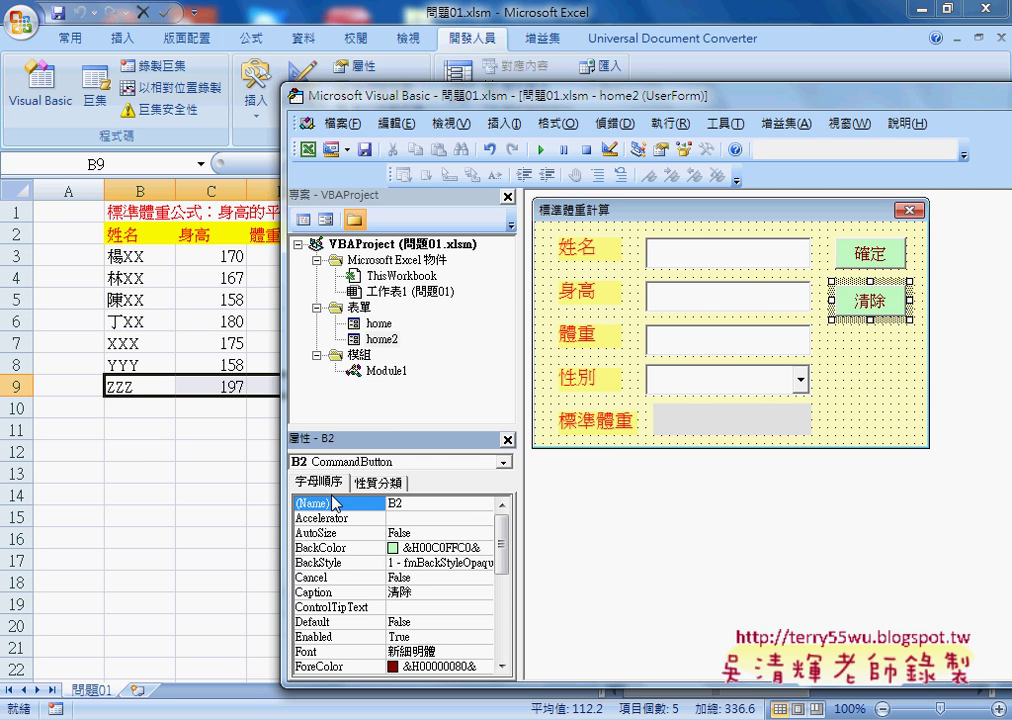
pyautogui.doubleClick(869, 318)
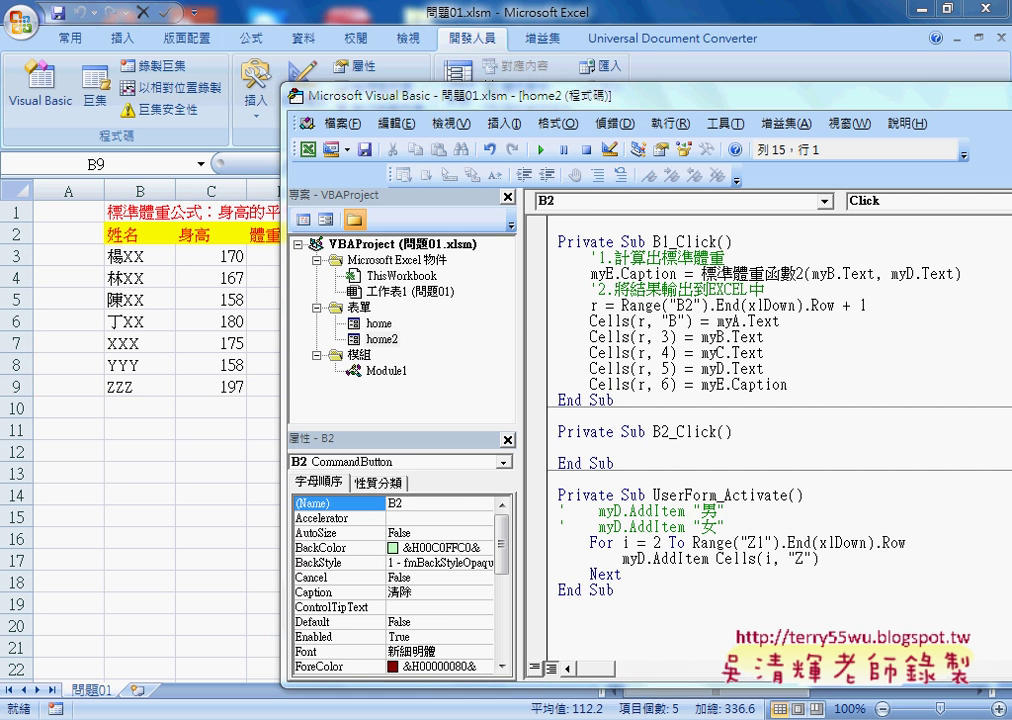
# Copy the field-clearing lines from the Google Docs code notes.
pyautogui.hotkey('alt', 'Tab')
pyautogui.scroll(-1, 344, 566)
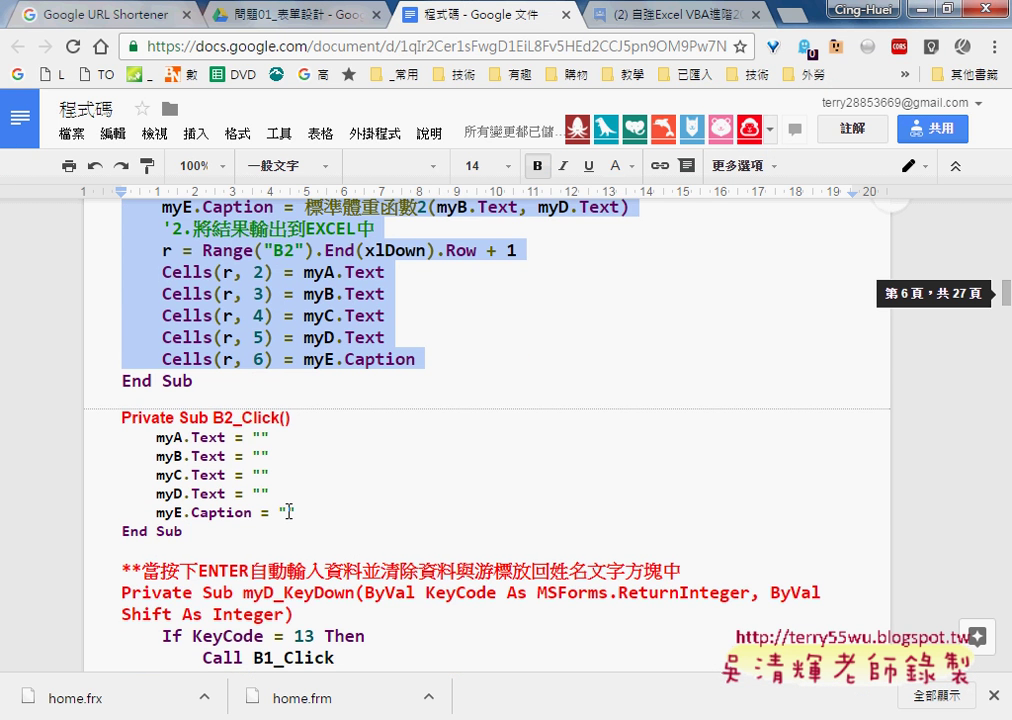
pyautogui.moveTo(294, 512)
pyautogui.mouseDown()
pyautogui.moveTo(125, 459)
pyautogui.moveTo(104, 440)
pyautogui.mouseUp()
pyautogui.hotkey('ctrl', 'c')
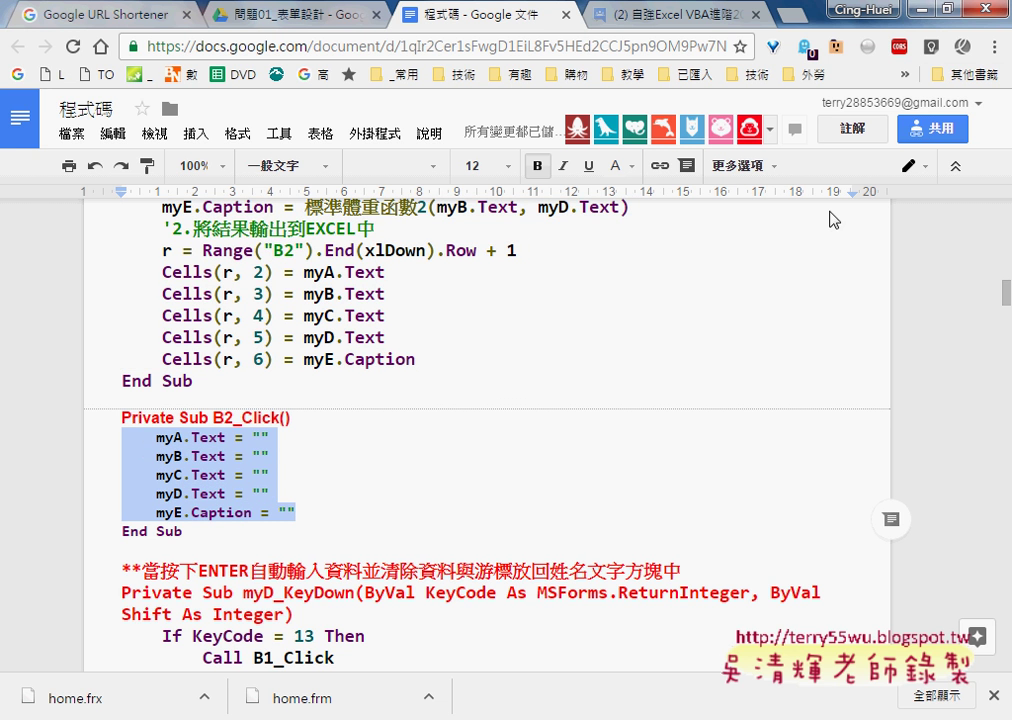
pyautogui.click(944, 9)
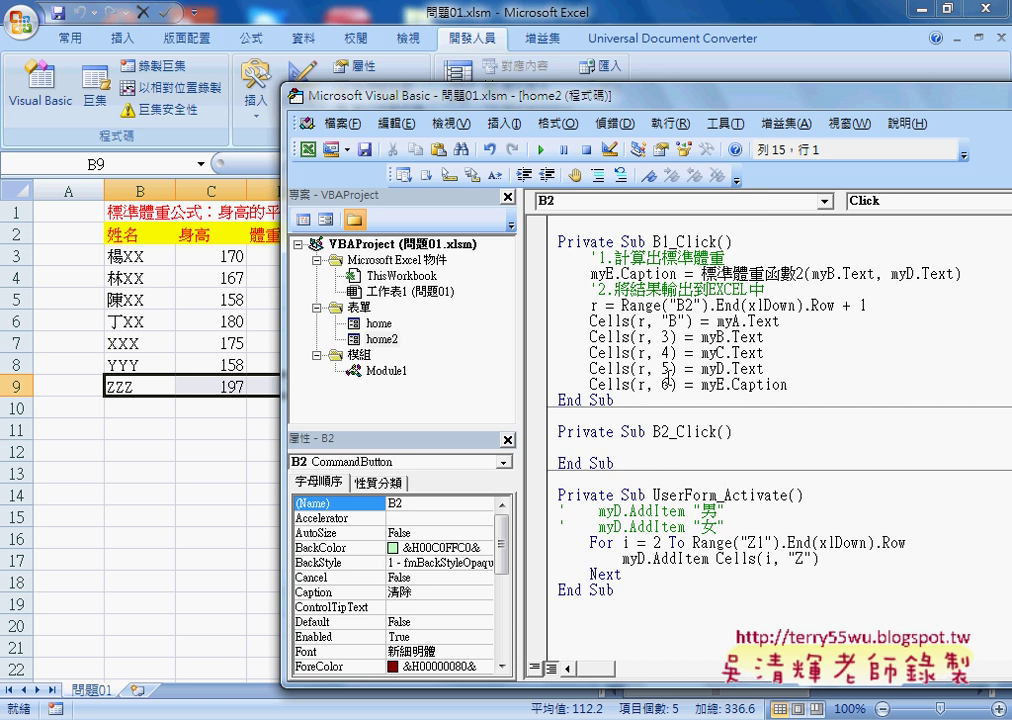
# Paste into B2_Click the lines setting myA–myD Text and myE.Caption to "", then review them.
pyautogui.hotkey('ctrl', 'v')
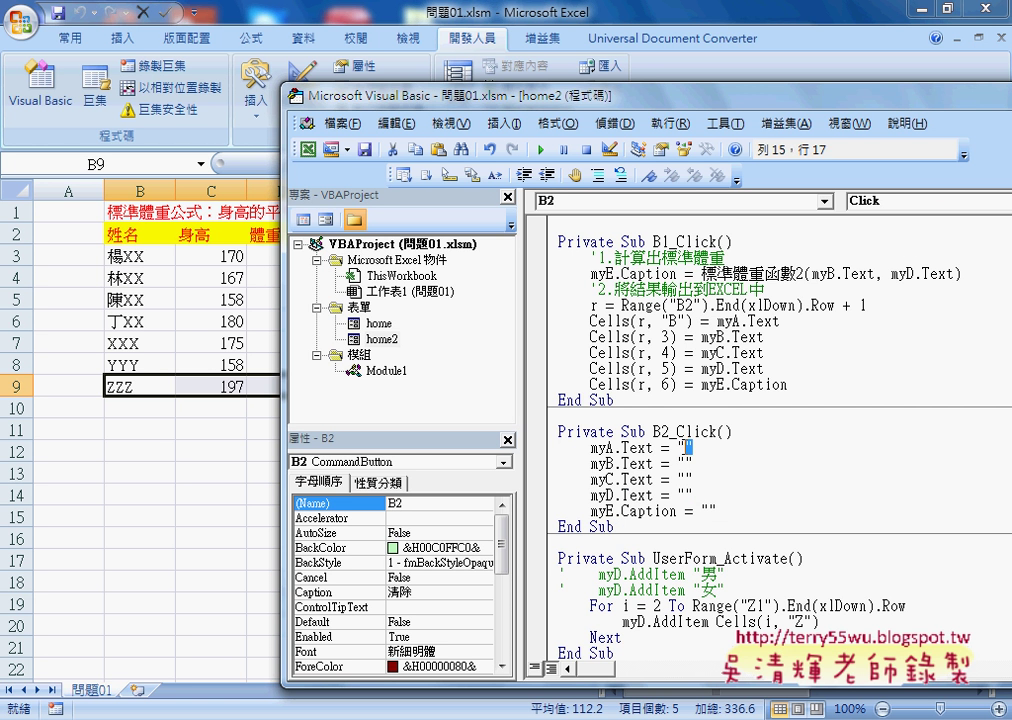
pyautogui.doubleClick(685, 447)
pyautogui.click(591, 512)
pyautogui.moveTo(591, 511); pyautogui.dragTo(720, 512)
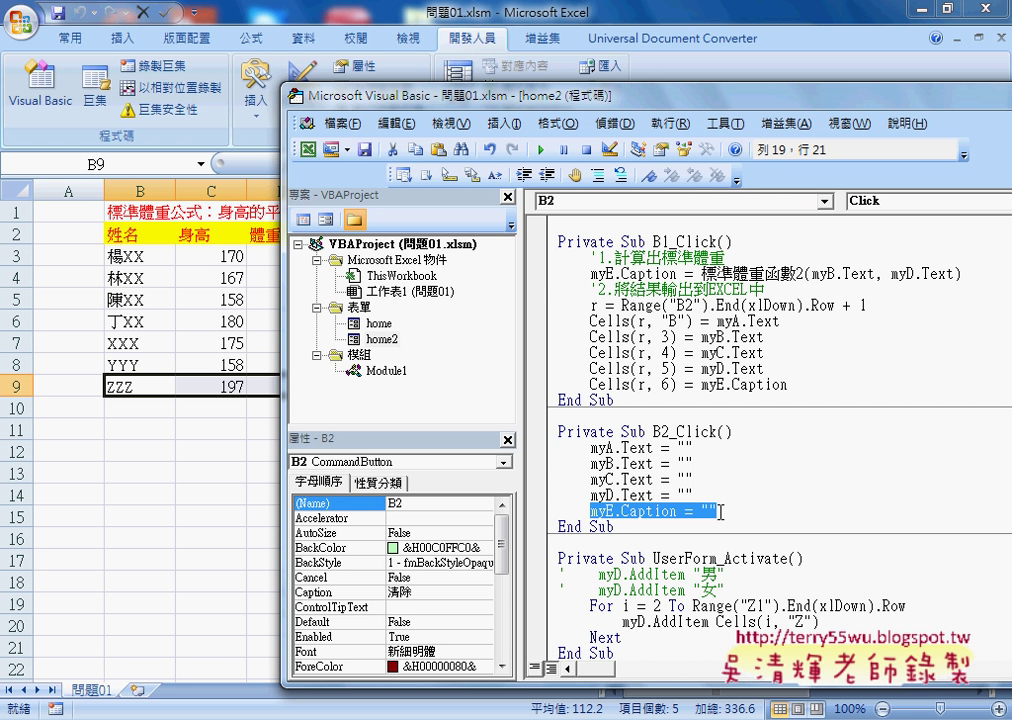
# Reproduce runtime error 424 twice, breaking at the myD.AddItem Cells(i, "Z") line, then stop the macro.
pyautogui.click(544, 153)
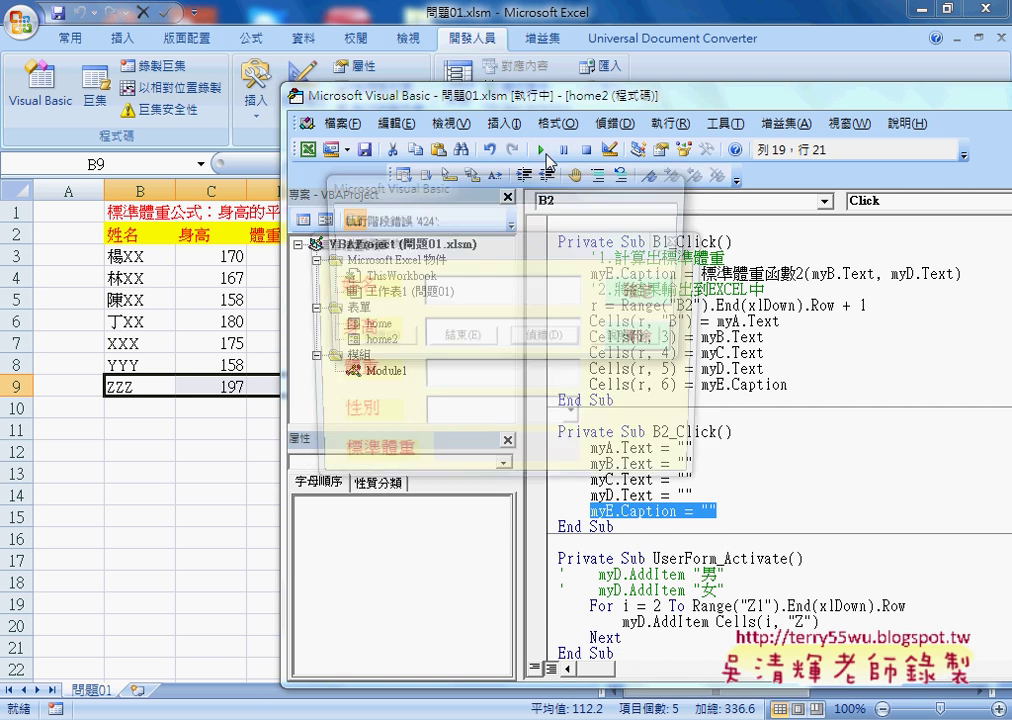
pyautogui.click(545, 342)
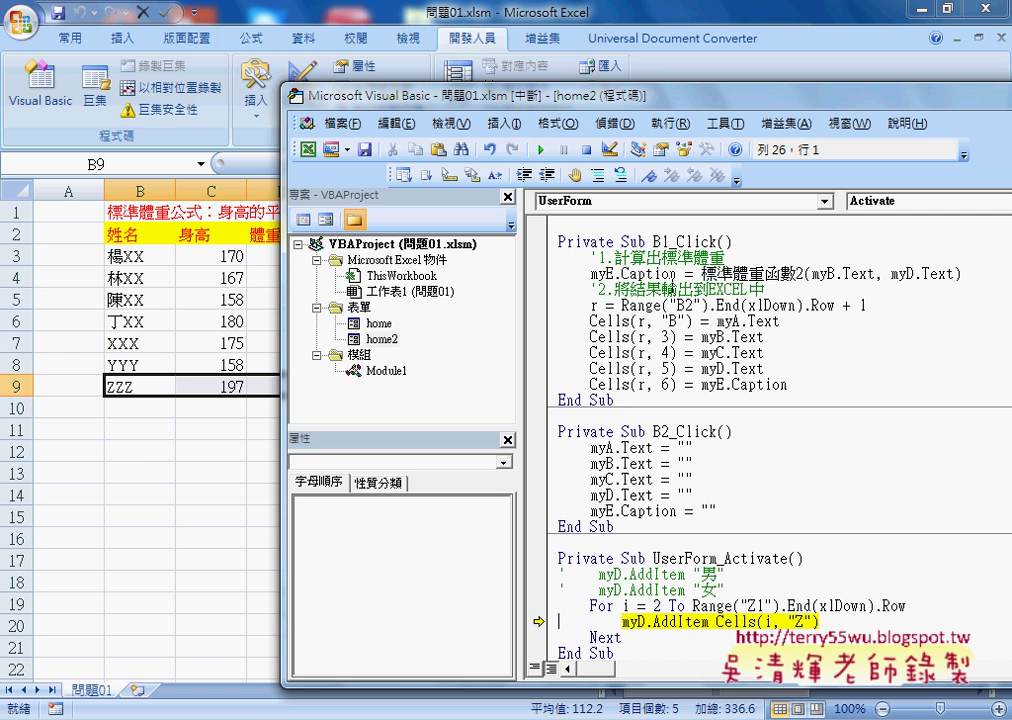
pyautogui.click(587, 149)
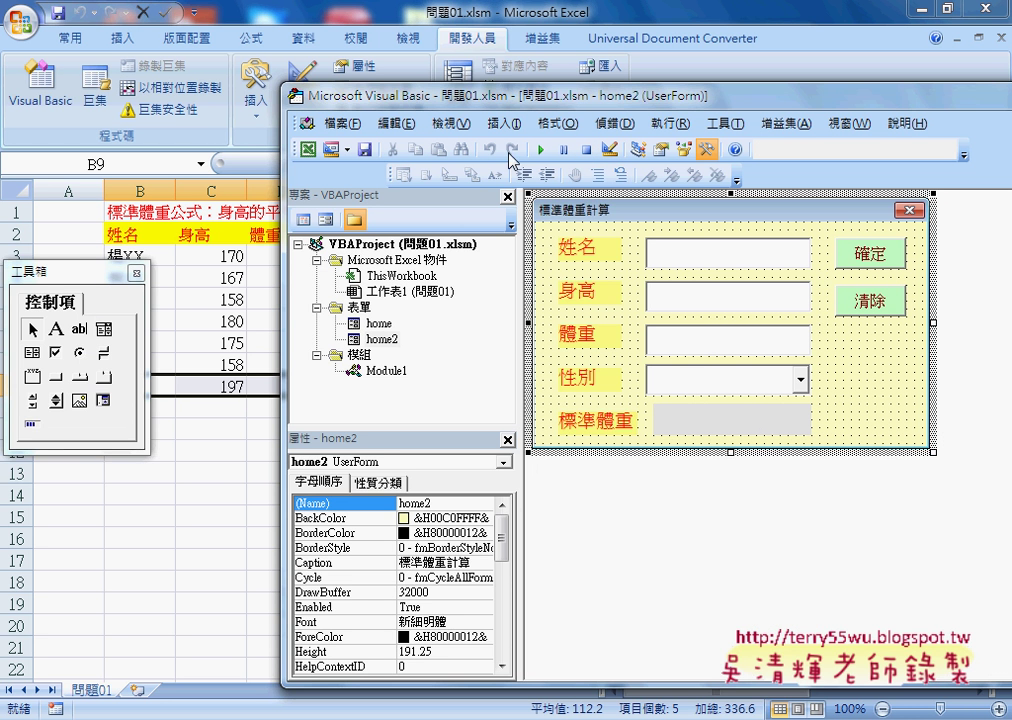
pyautogui.click(543, 151)
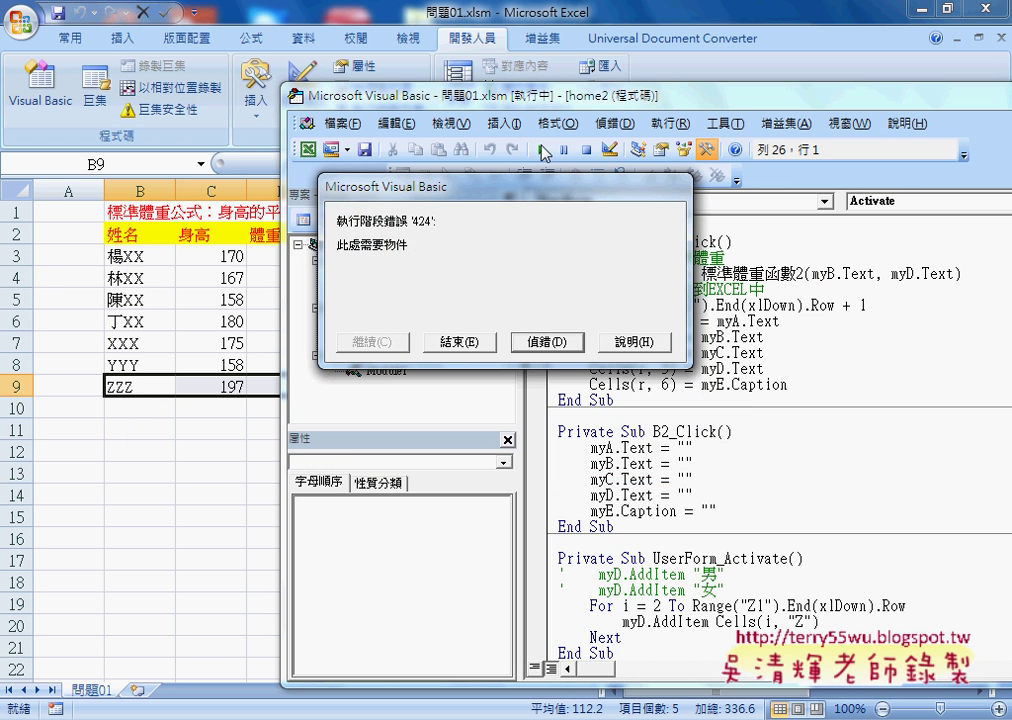
pyautogui.click(546, 341)
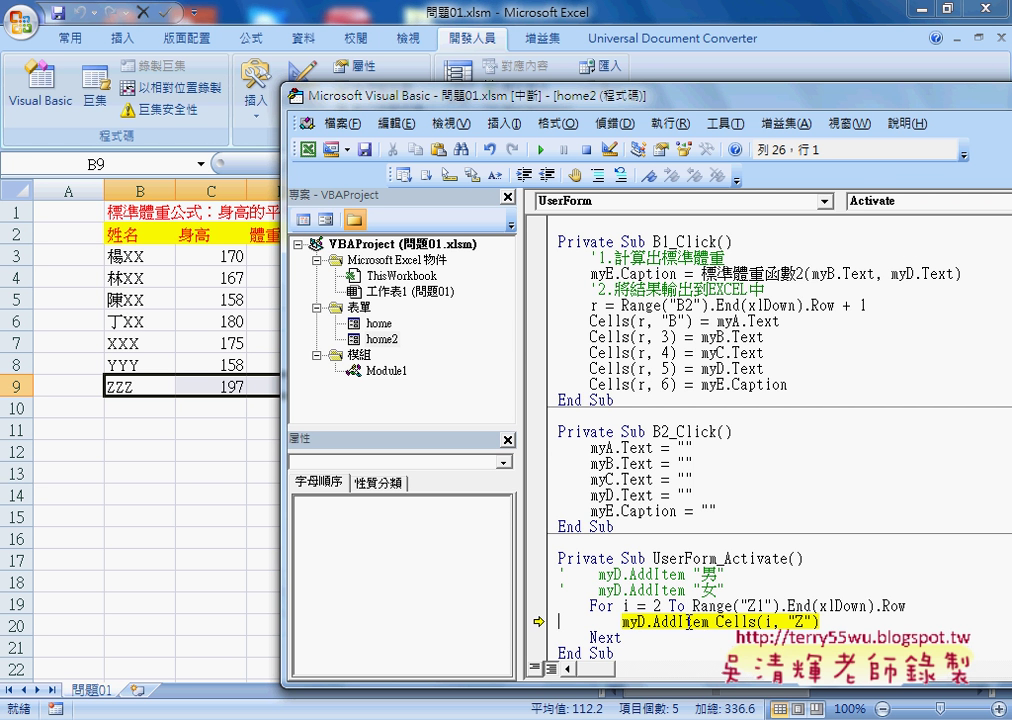
pyautogui.click(771, 622)
pyautogui.click(541, 149)
pyautogui.click(587, 150)
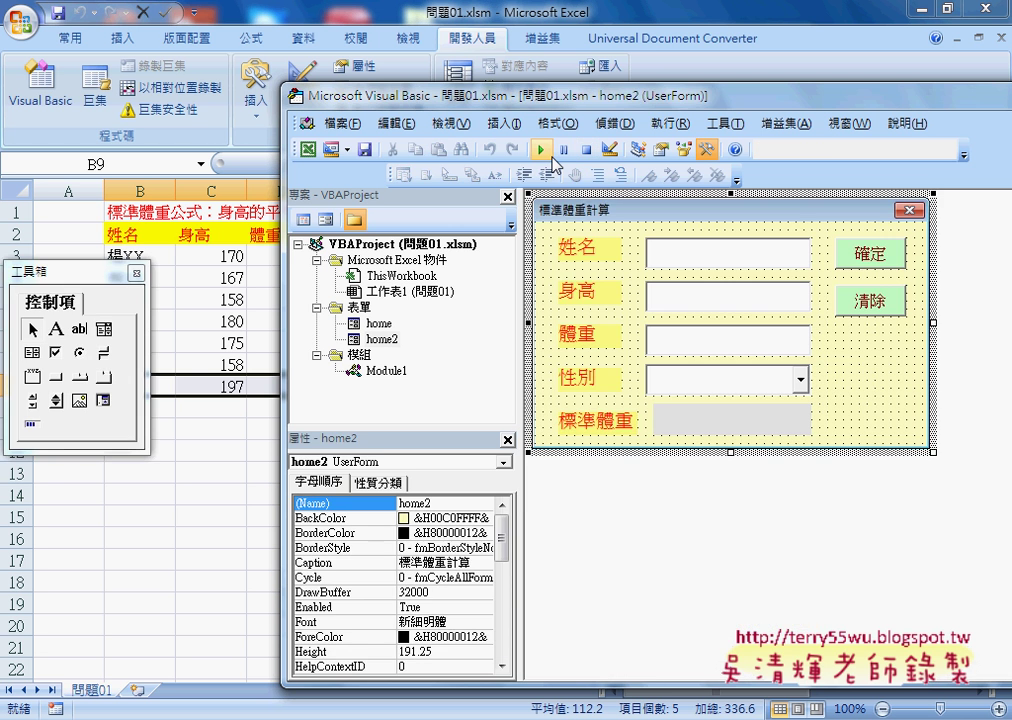
# In the Excel workbook, widen column Z to reveal the gender list.
pyautogui.click(147, 541)
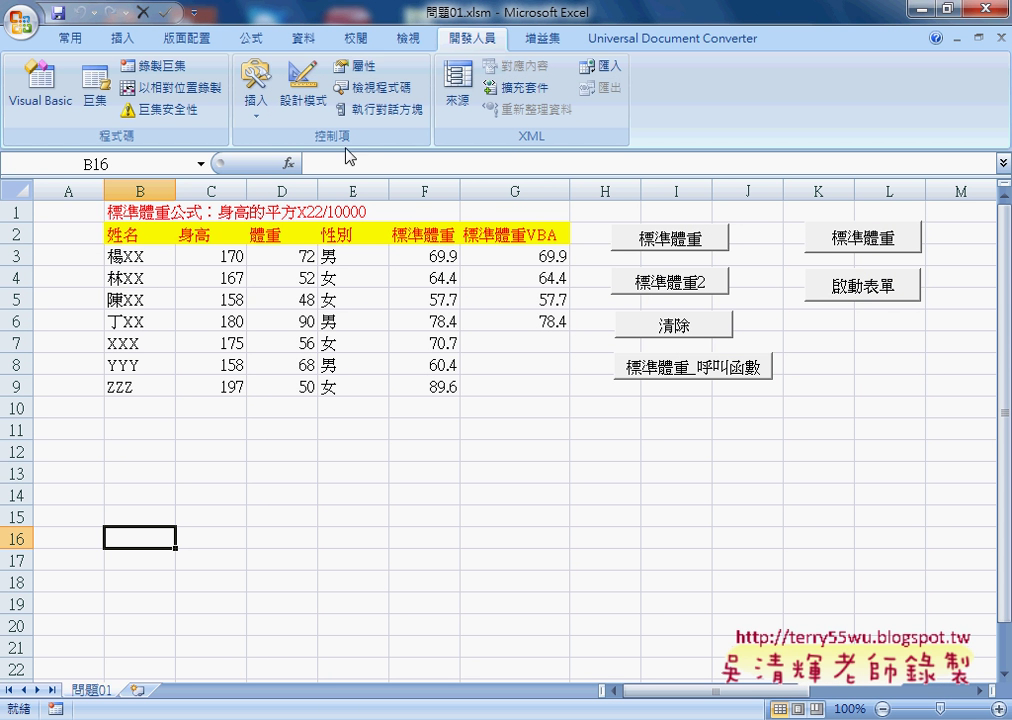
pyautogui.click(983, 690)
pyautogui.click(983, 690)
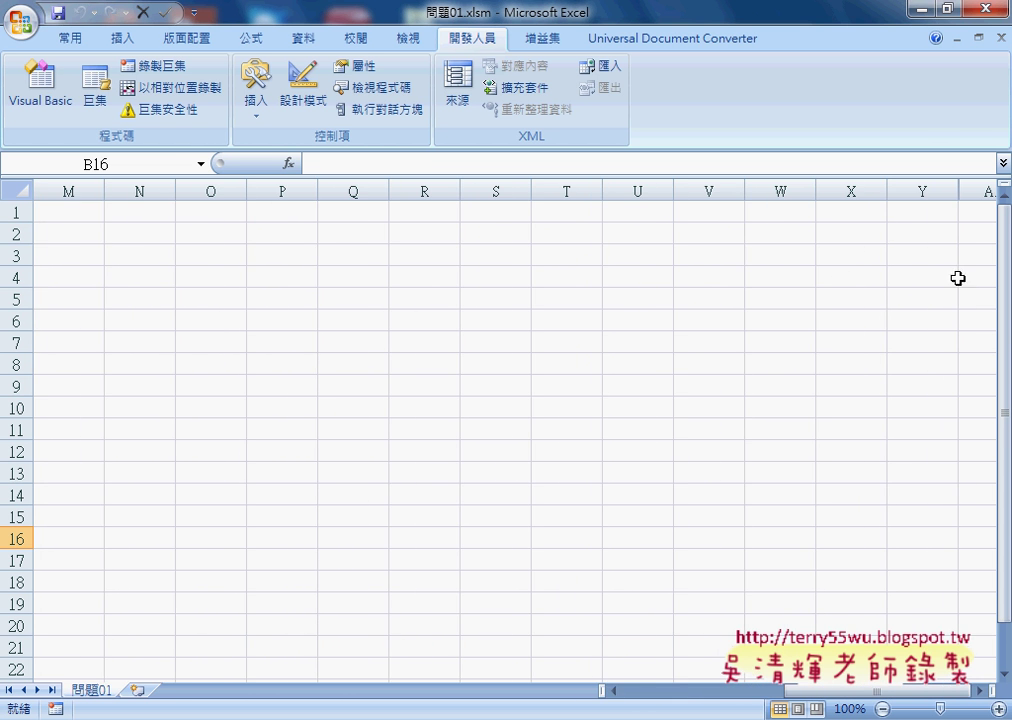
pyautogui.moveTo(965, 188); pyautogui.dragTo(979, 190)
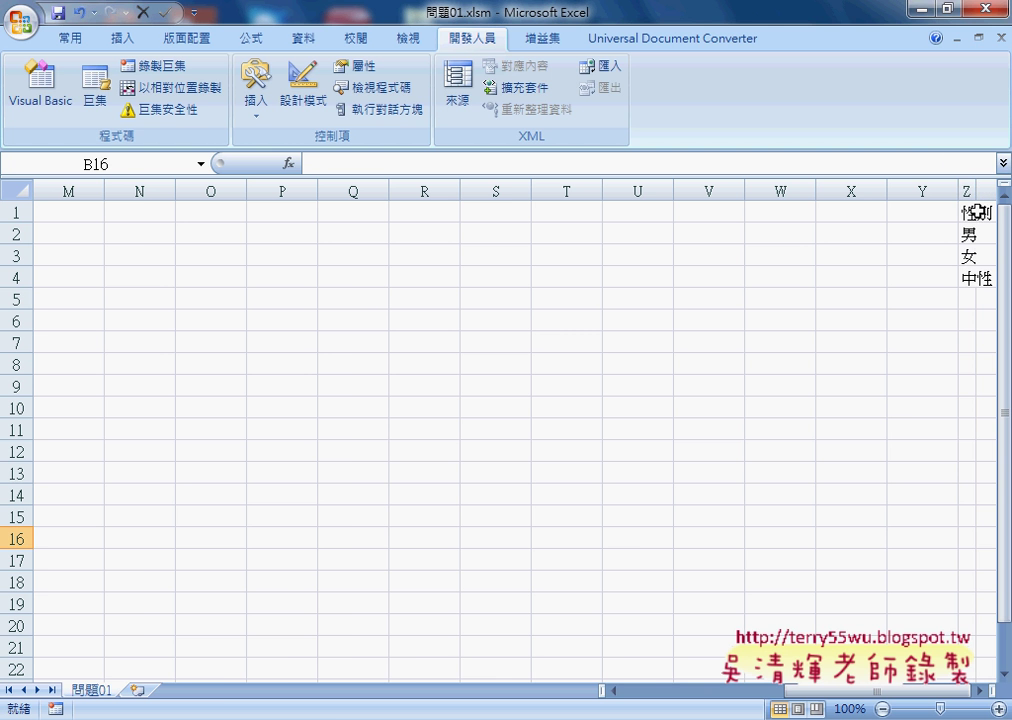
# Rerun the form, break at the recurring error 424, and select Cells(i, "Z") on the failing line.
pyautogui.moveTo(336, 713)
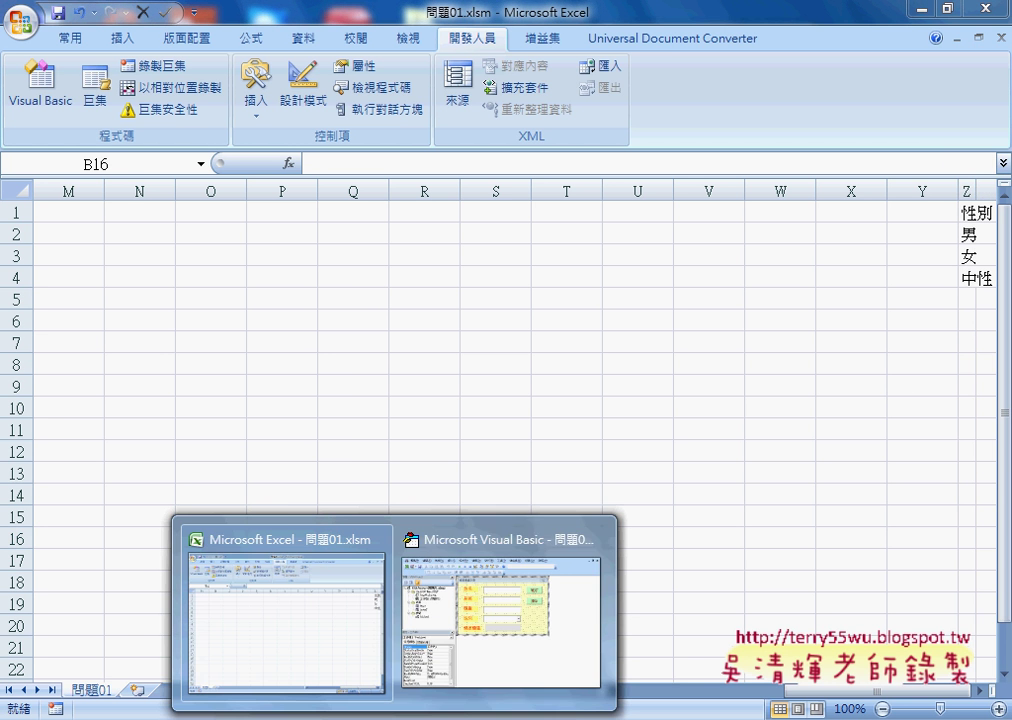
pyautogui.click(474, 632)
pyautogui.click(543, 158)
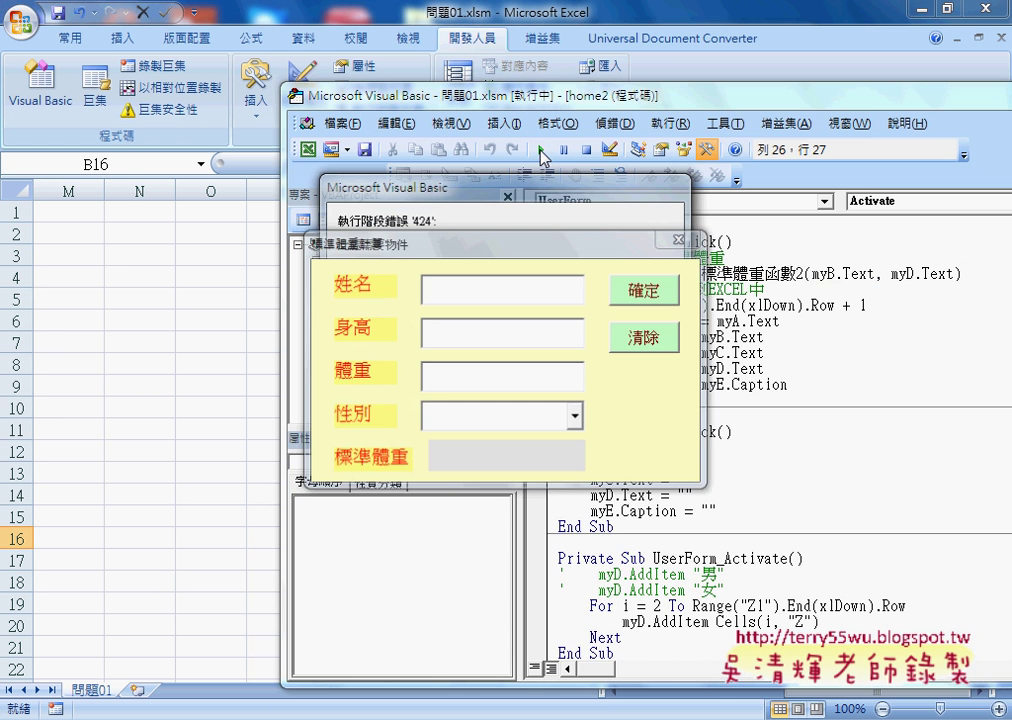
pyautogui.click(548, 343)
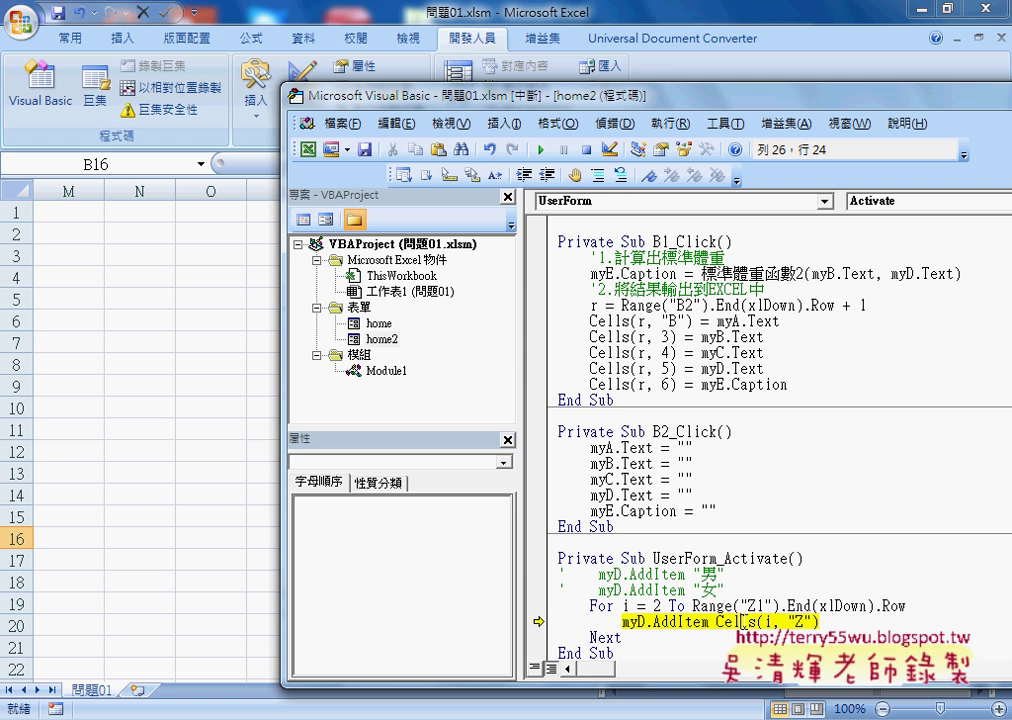
pyautogui.moveTo(716, 621); pyautogui.dragTo(820, 622)
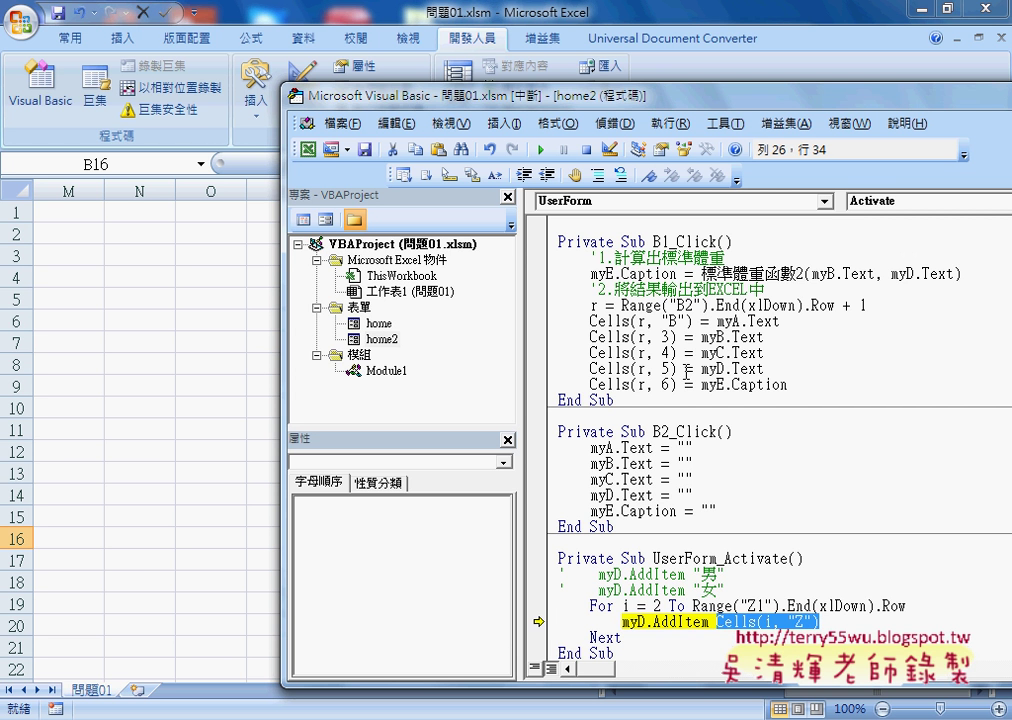
# Select the B1_Click and B2_Click procedures in turn, then return to Excel with Alt+F11.
pyautogui.click(688, 430)
pyautogui.moveTo(615, 400)
pyautogui.mouseDown()
pyautogui.moveTo(548, 248)
pyautogui.moveTo(540, 254)
pyautogui.mouseUp()
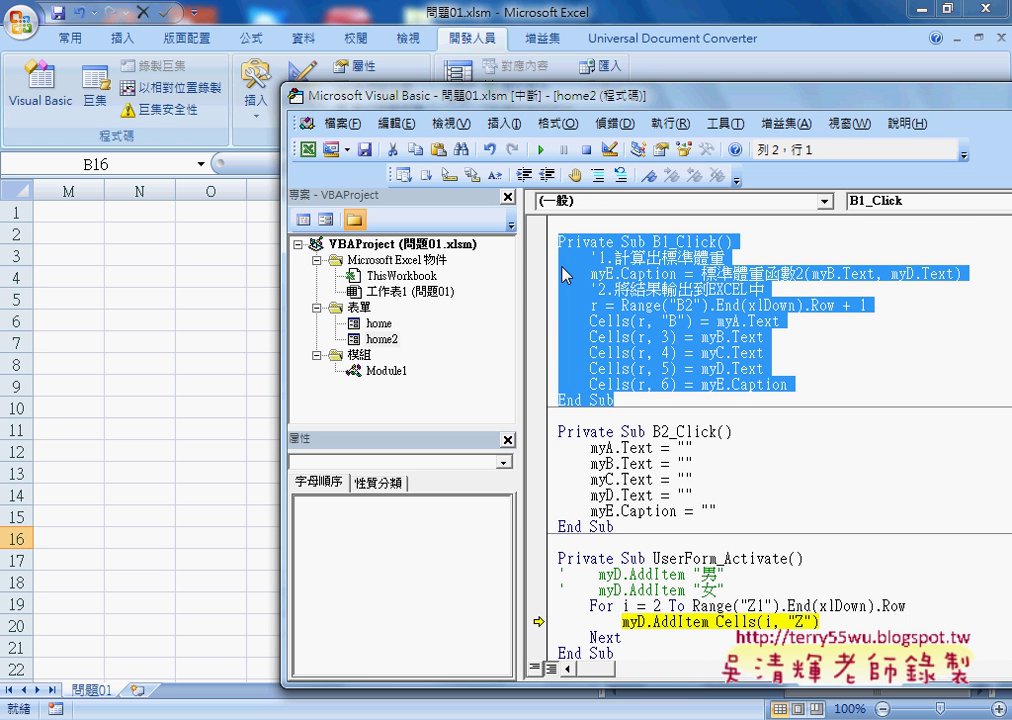
pyautogui.moveTo(614, 526); pyautogui.dragTo(558, 432)
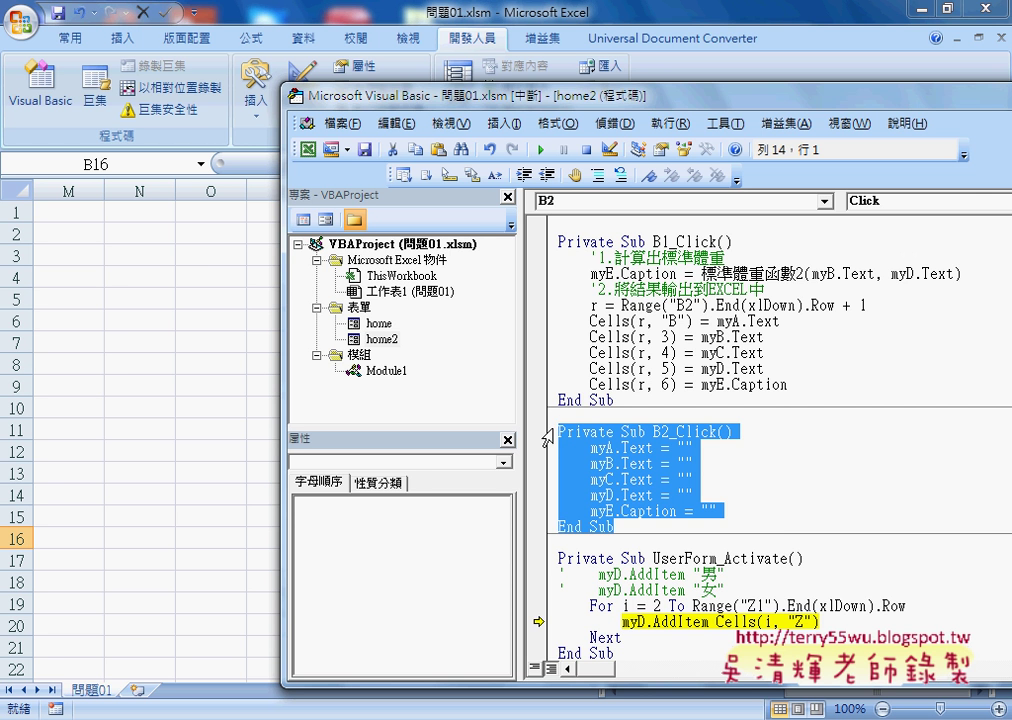
pyautogui.hotkey('alt', 'F11')
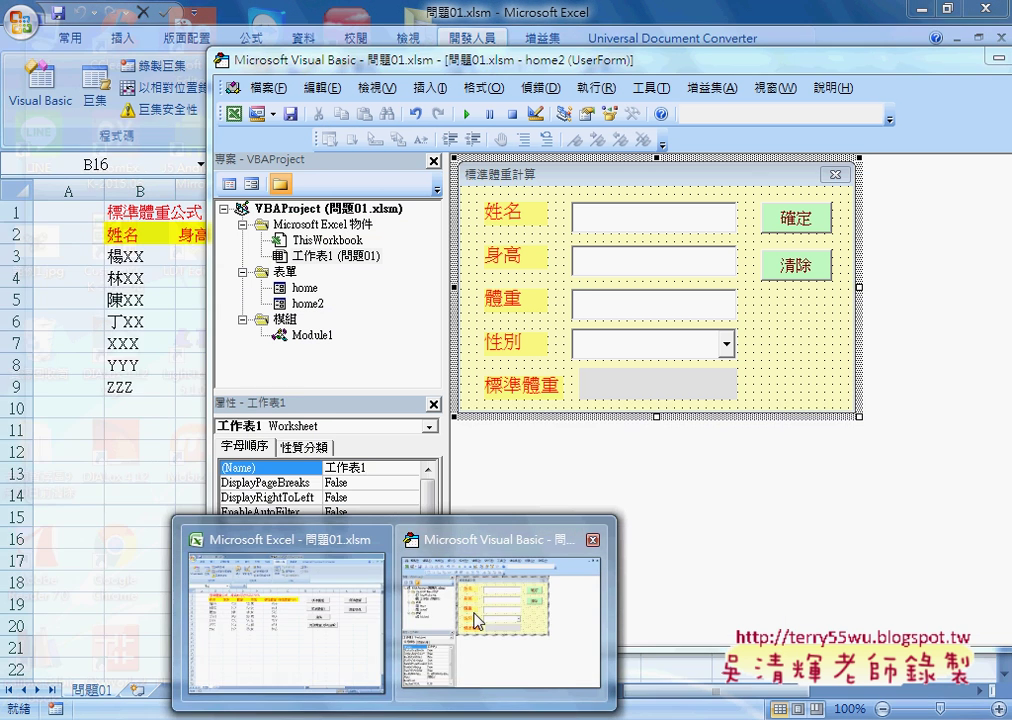
# Save the workbook, select the 姓名 box and the 確定 and 清除 buttons, then run the 標準體重計算 form.
pyautogui.click(415, 680)
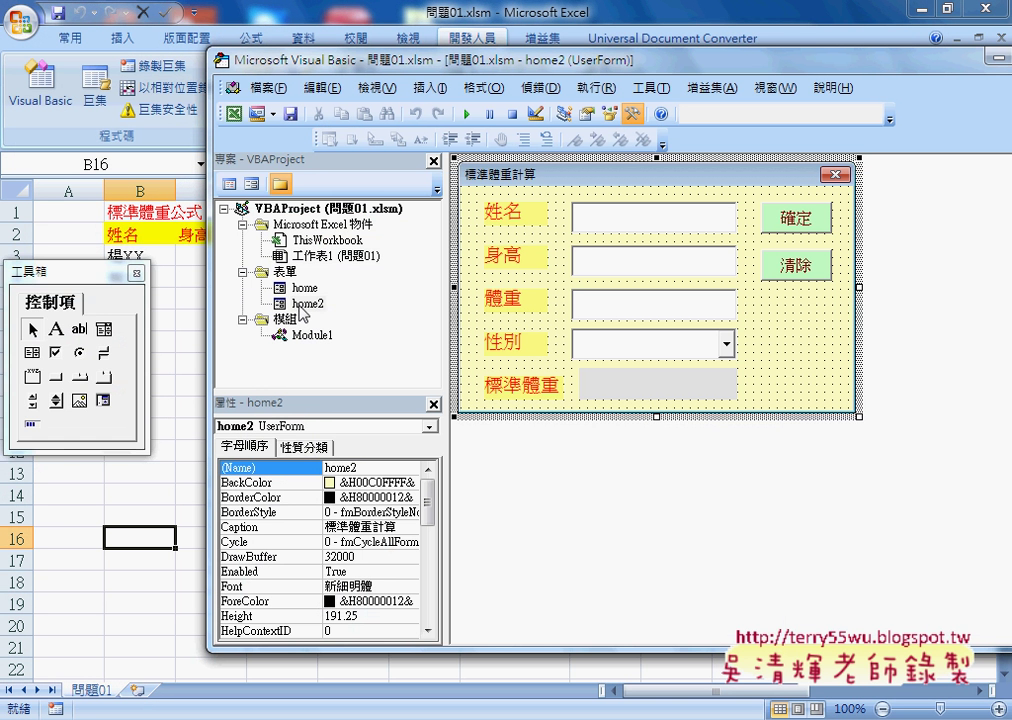
pyautogui.click(289, 116)
pyautogui.click(640, 226)
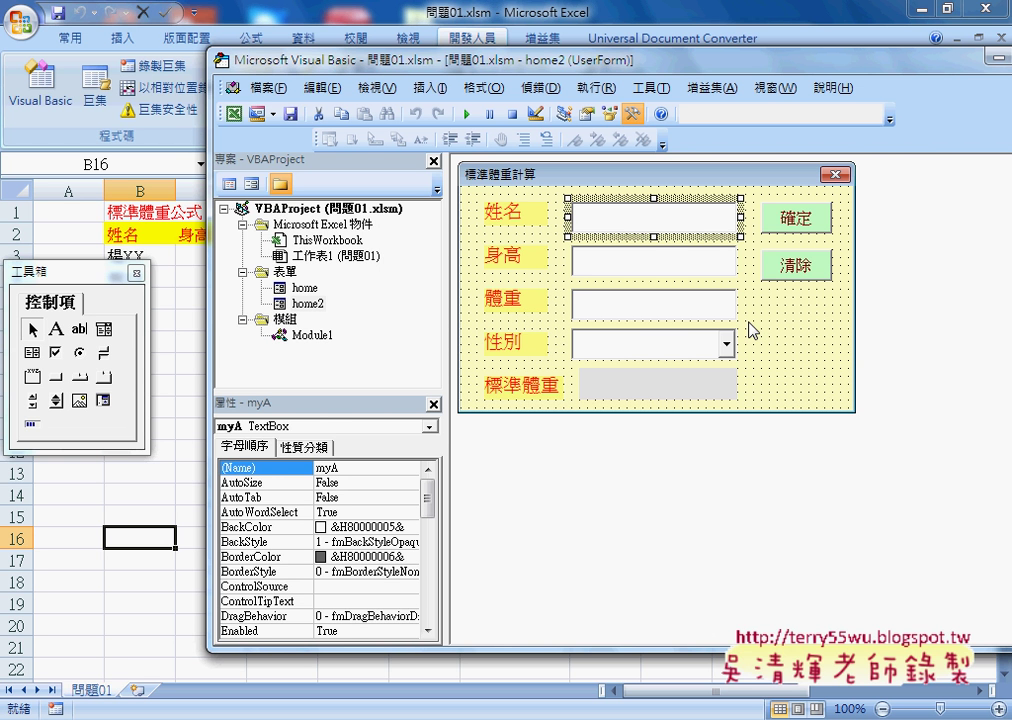
pyautogui.click(786, 218)
pyautogui.click(795, 272)
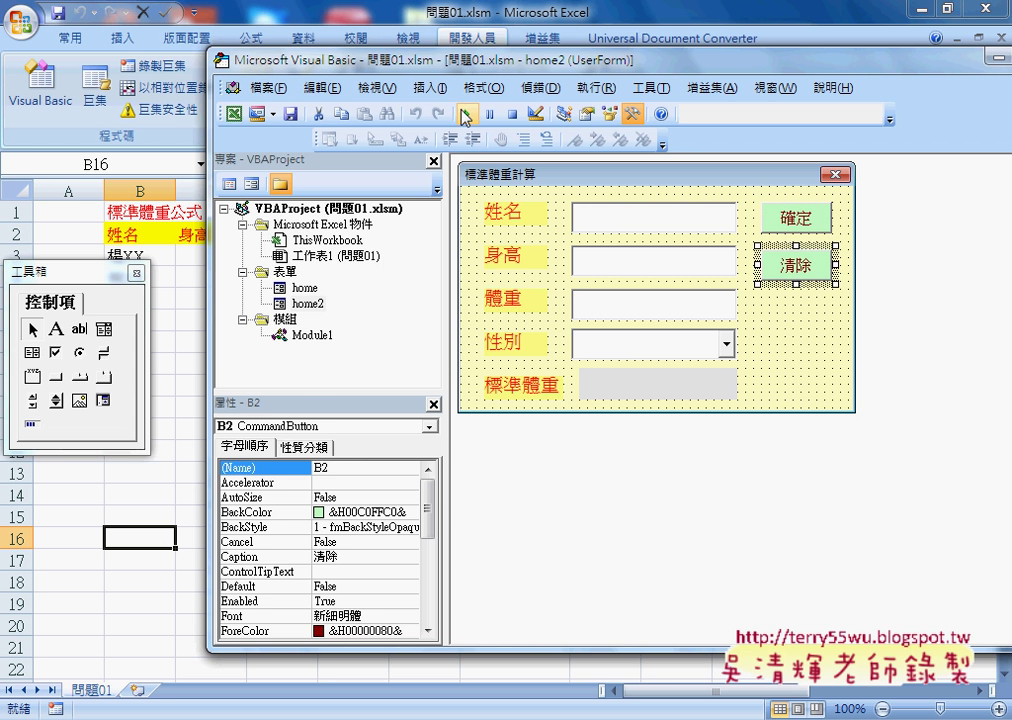
pyautogui.click(466, 117)
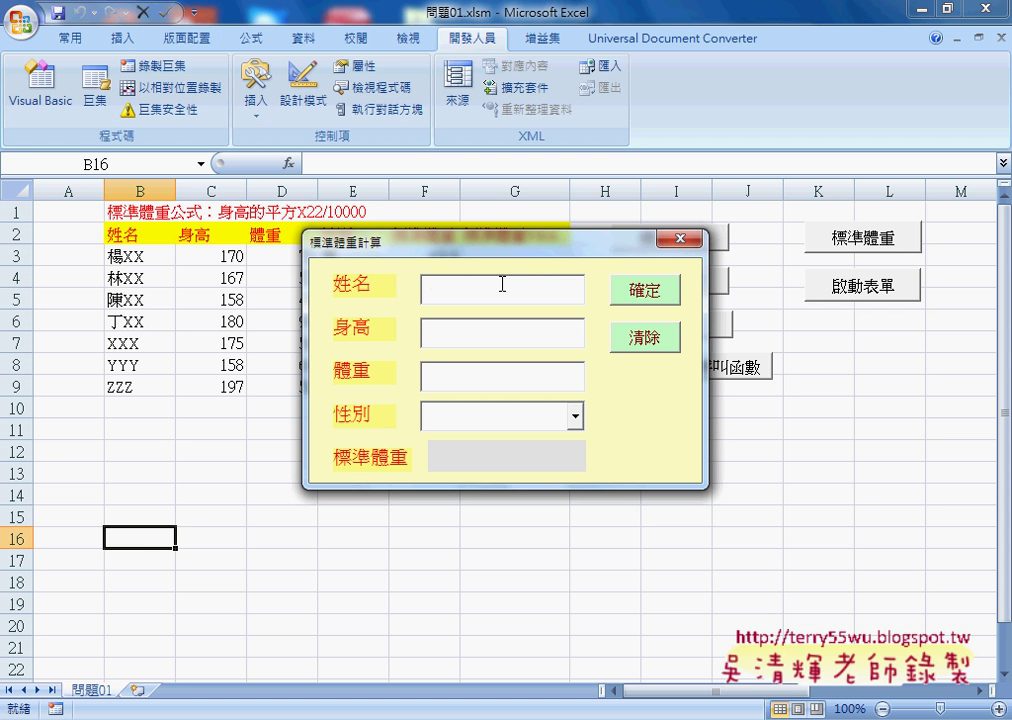
# Enter AAA, height 195, weight 62 and gender 男, and submit with 確定 to record row 10.
pyautogui.write('AAA')
pyautogui.press('Tab')
pyautogui.write('195')
pyautogui.press('Tab')
pyautogui.write('62')
pyautogui.press('Tab')
pyautogui.press('Down')
pyautogui.click(641, 293)
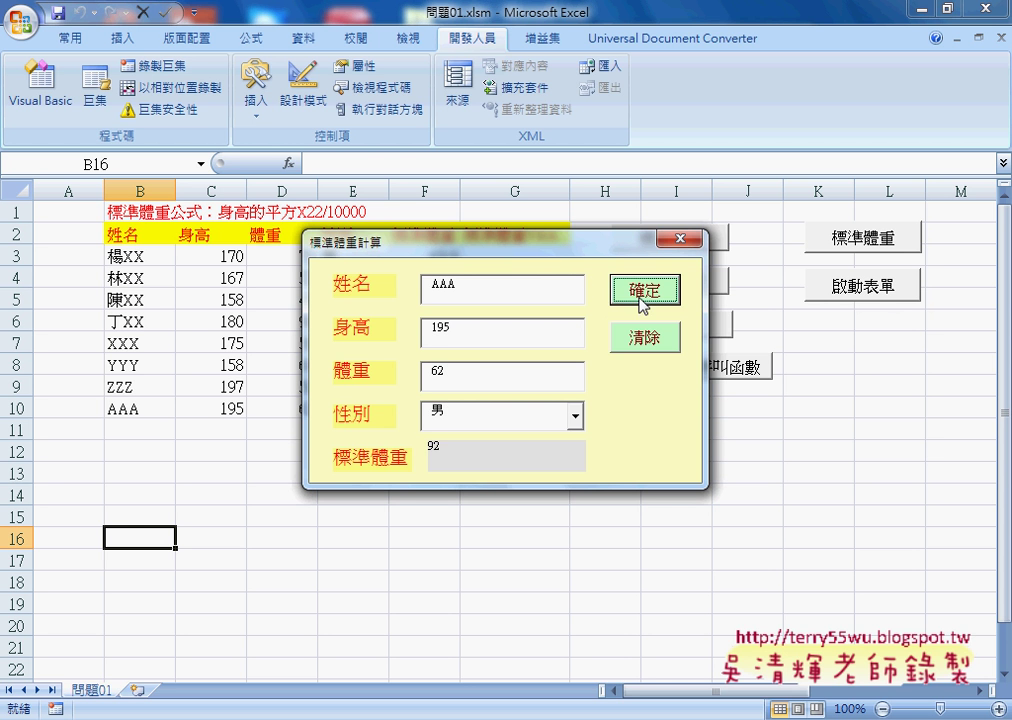
pyautogui.moveTo(552, 260); pyautogui.dragTo(770, 240)
# Clear the form with 清除 and click into the empty 姓名, 身高 and 體重 fields.
pyautogui.click(866, 320)
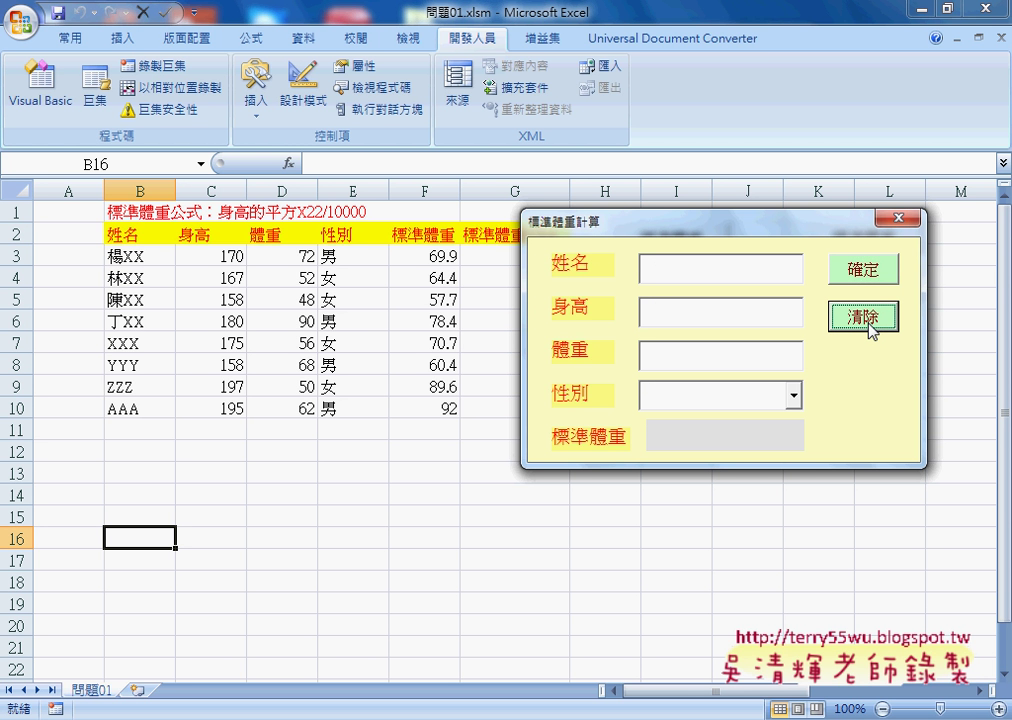
pyautogui.click(707, 264)
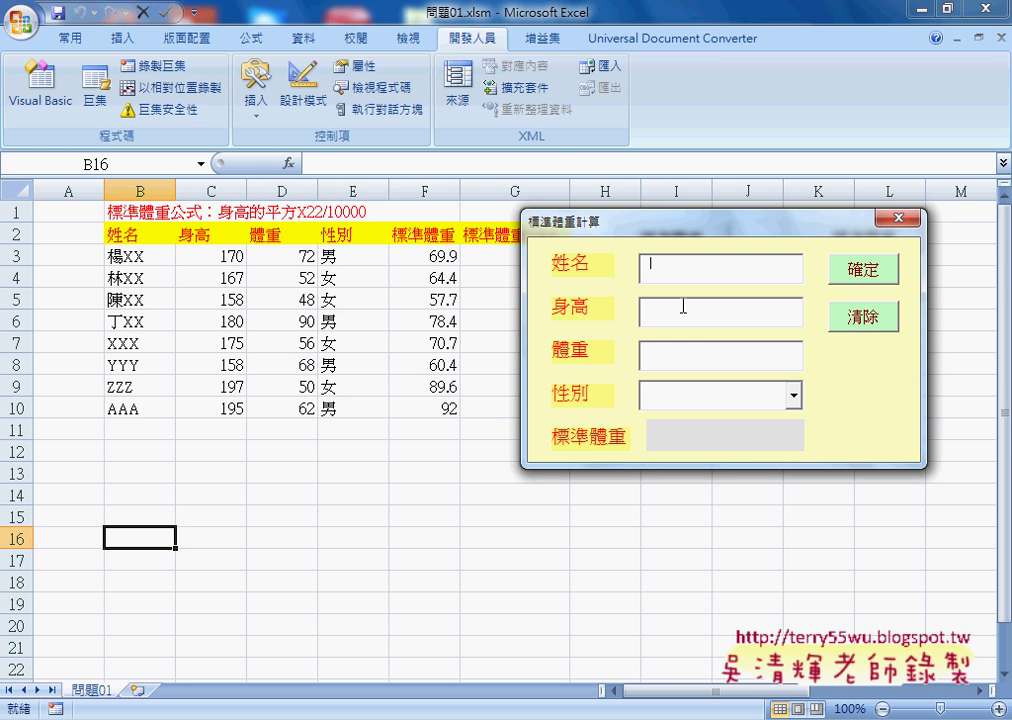
pyautogui.click(682, 305)
pyautogui.click(687, 355)
# Submit the empty form, break at x = 身高 ^ 2 * 22 / 10000 on error 13, then stop the macro.
pyautogui.click(850, 277)
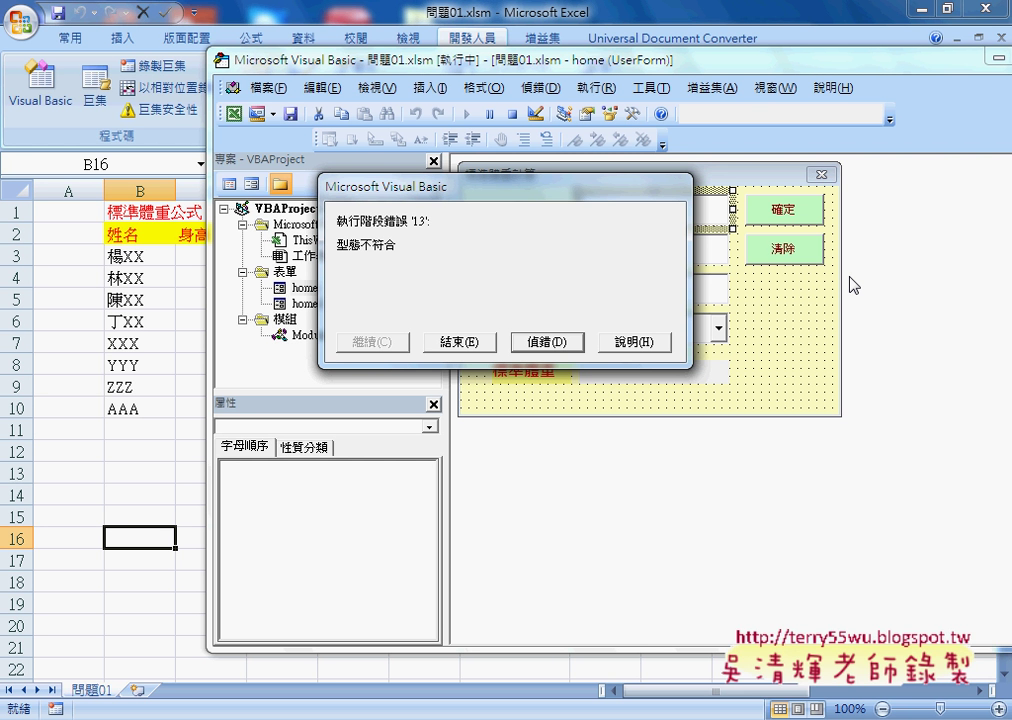
pyautogui.click(546, 341)
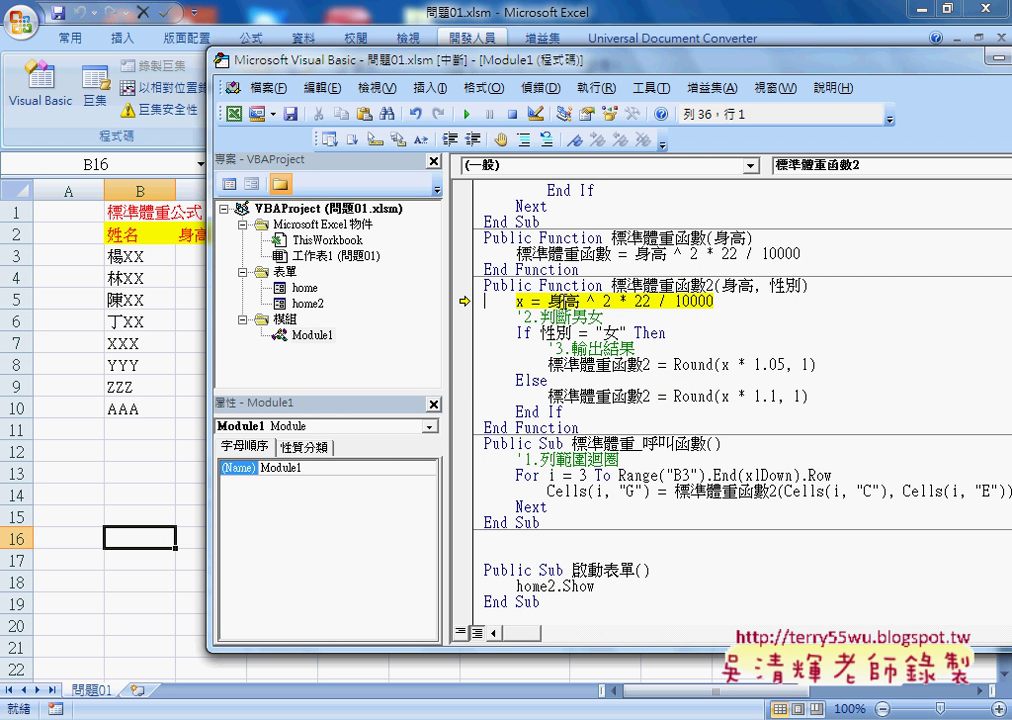
pyautogui.click(512, 114)
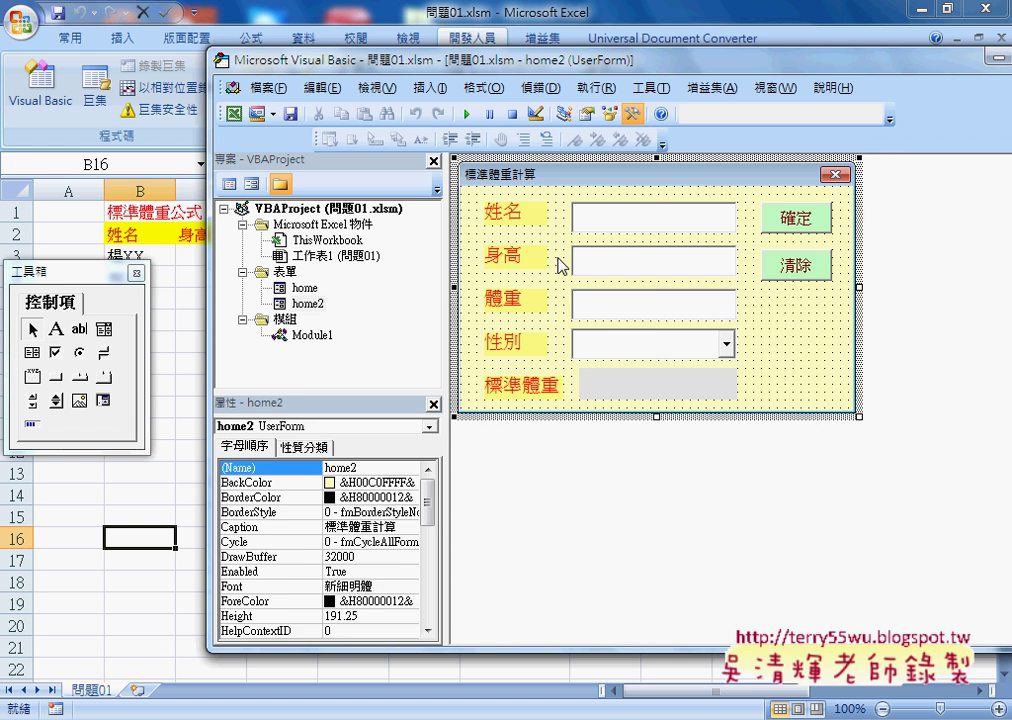
# Select each of the form's four input boxes to read their names, myA through myD, in Properties.
pyautogui.click(634, 222)
pyautogui.click(642, 262)
pyautogui.click(648, 304)
pyautogui.click(654, 348)
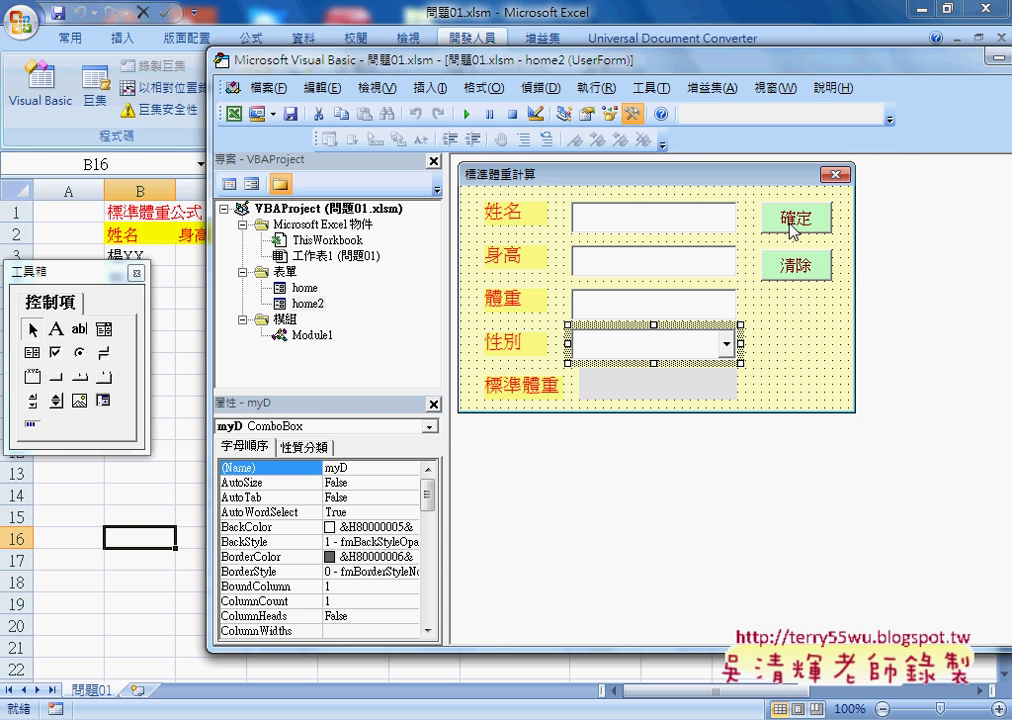
pyautogui.click(642, 217)
pyautogui.click(651, 265)
pyautogui.click(652, 310)
pyautogui.click(650, 343)
pyautogui.click(639, 270)
pyautogui.click(639, 307)
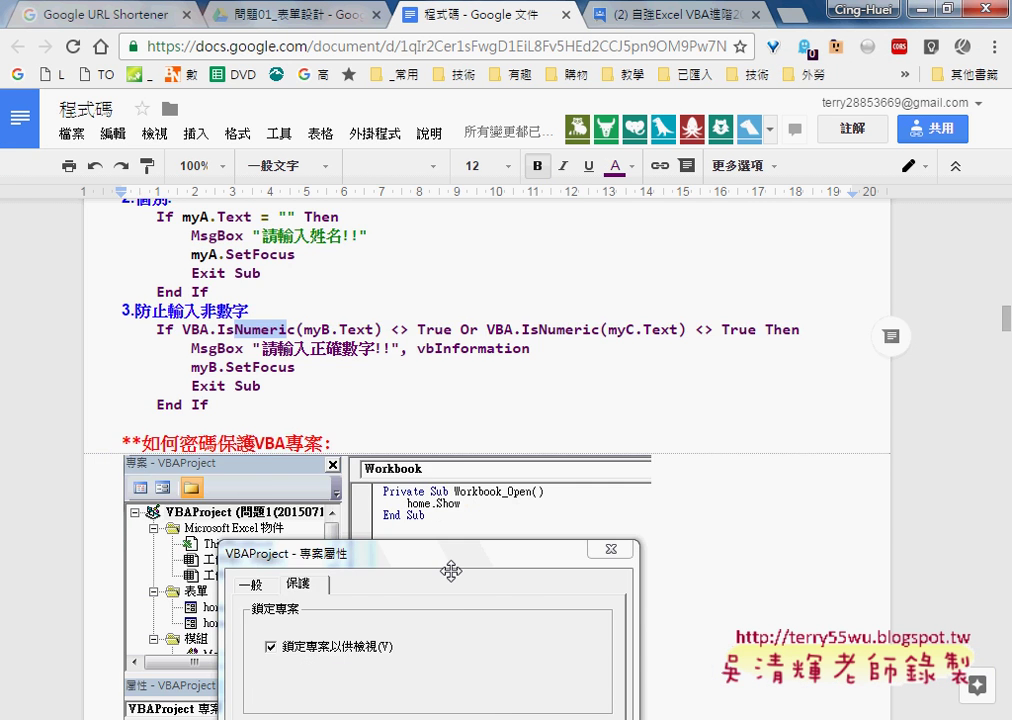
# Highlight the empty-field Or condition, the 請輸入資料!! message line and the Exit Sub line in the notes.
pyautogui.scroll(1, 451, 571)
pyautogui.scroll(1, 451, 571)
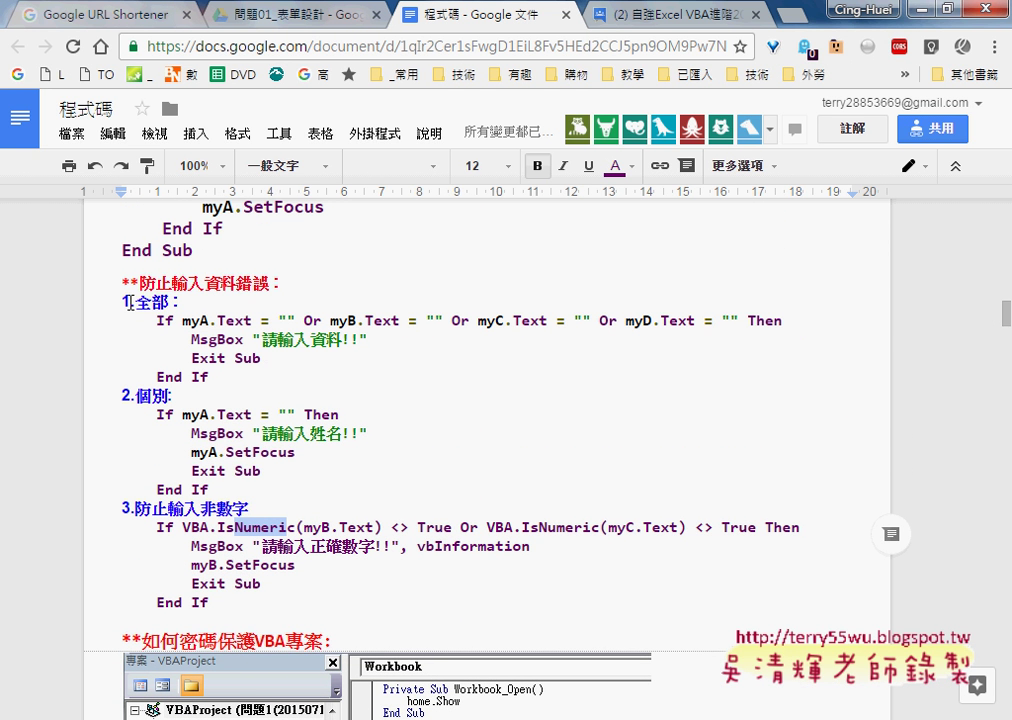
pyautogui.moveTo(208, 377); pyautogui.dragTo(95, 322)
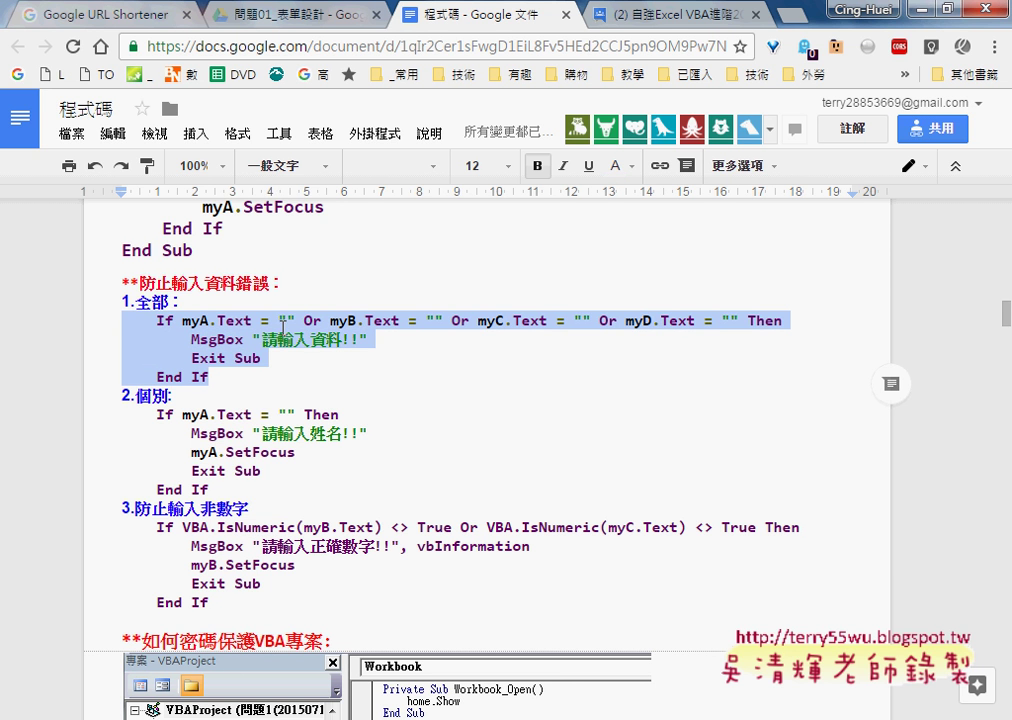
pyautogui.click(300, 322)
pyautogui.moveTo(183, 322); pyautogui.dragTo(444, 322)
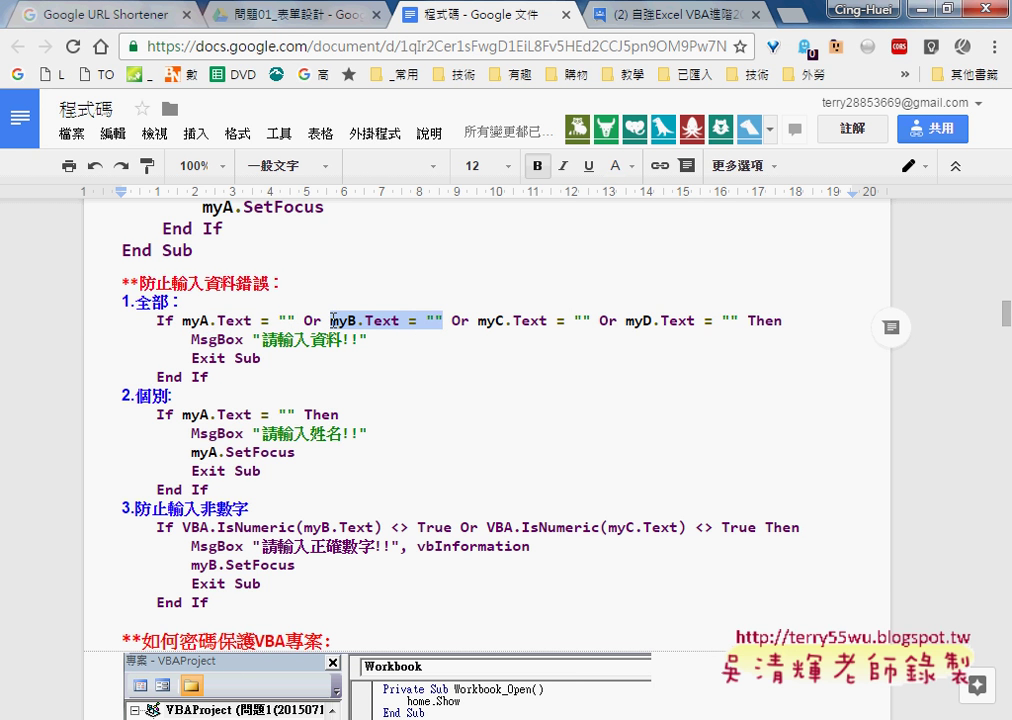
pyautogui.moveTo(304, 321); pyautogui.dragTo(322, 321)
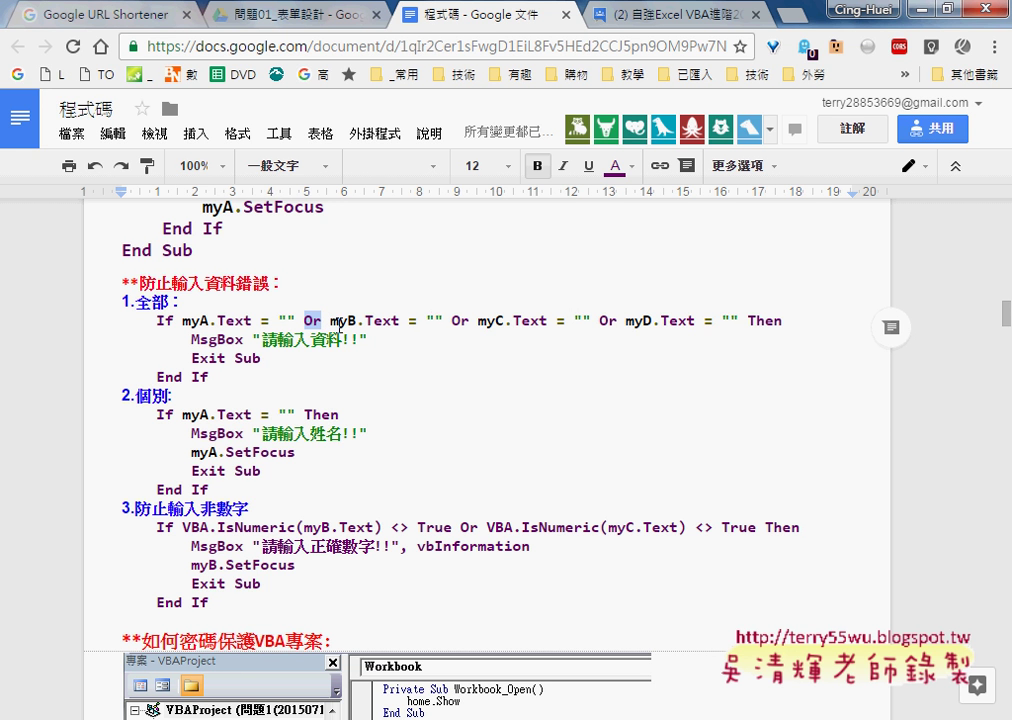
pyautogui.click(733, 320)
pyautogui.moveTo(737, 320); pyautogui.dragTo(178, 321)
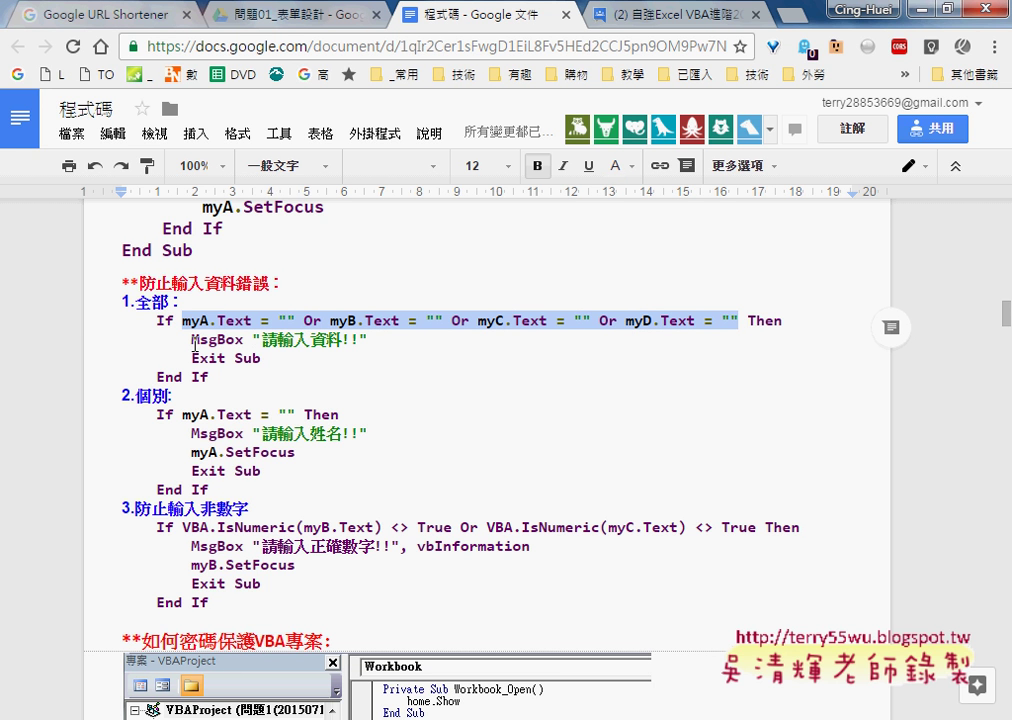
pyautogui.moveTo(192, 340); pyautogui.dragTo(355, 345)
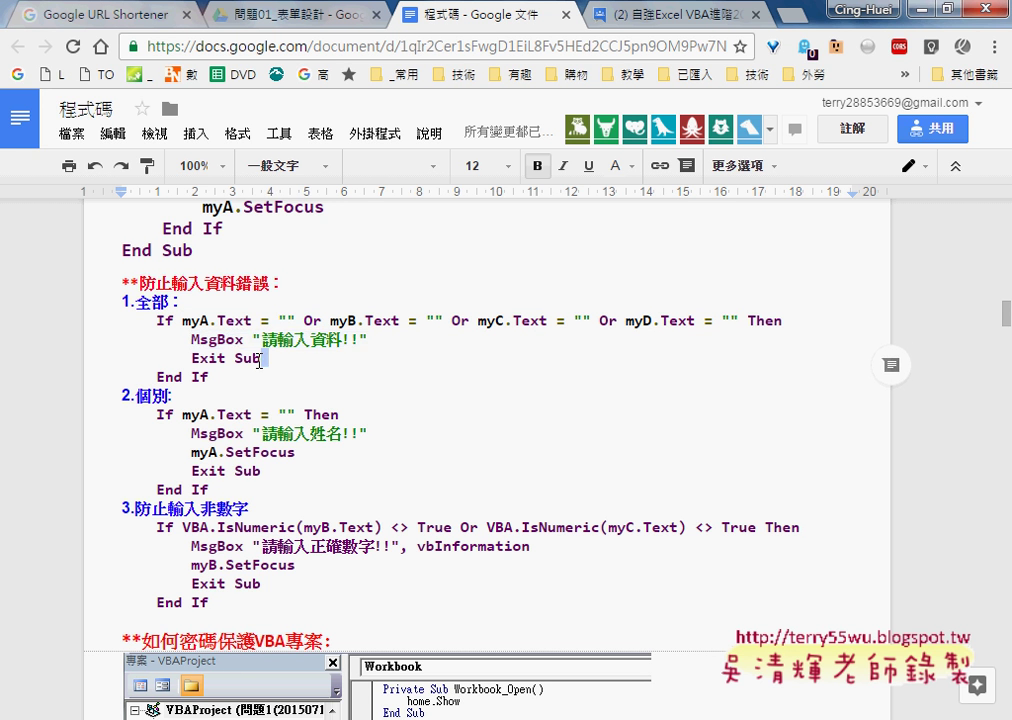
pyautogui.moveTo(262, 358); pyautogui.dragTo(193, 358)
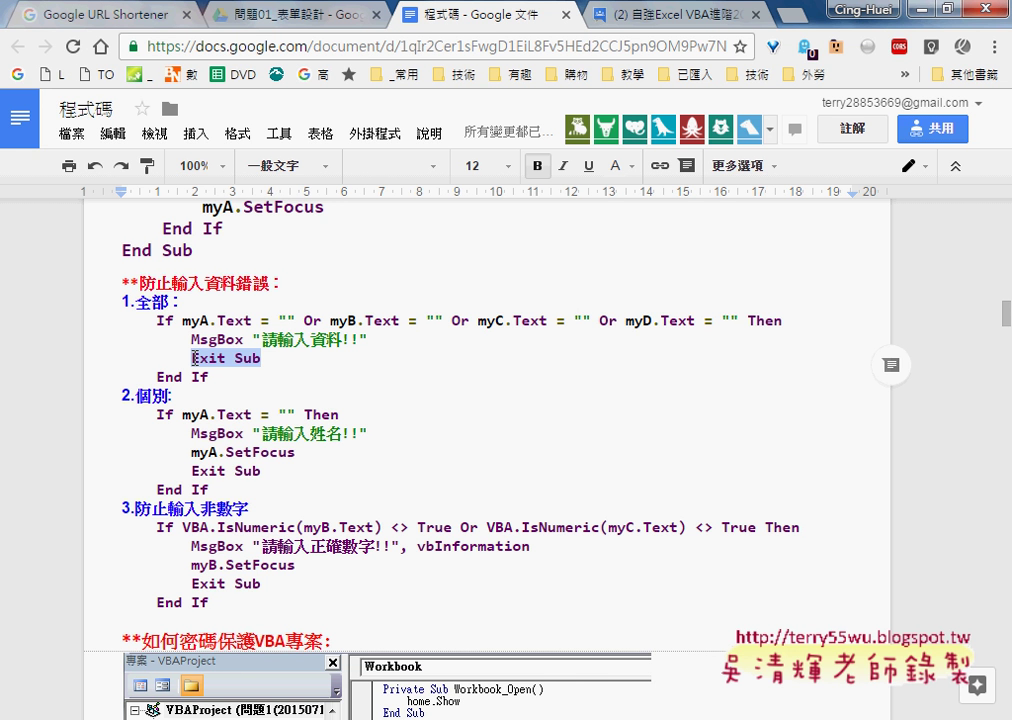
# Copy the whole empty-field If…End If block and return to the VBA editor.
pyautogui.moveTo(207, 377); pyautogui.dragTo(105, 327)
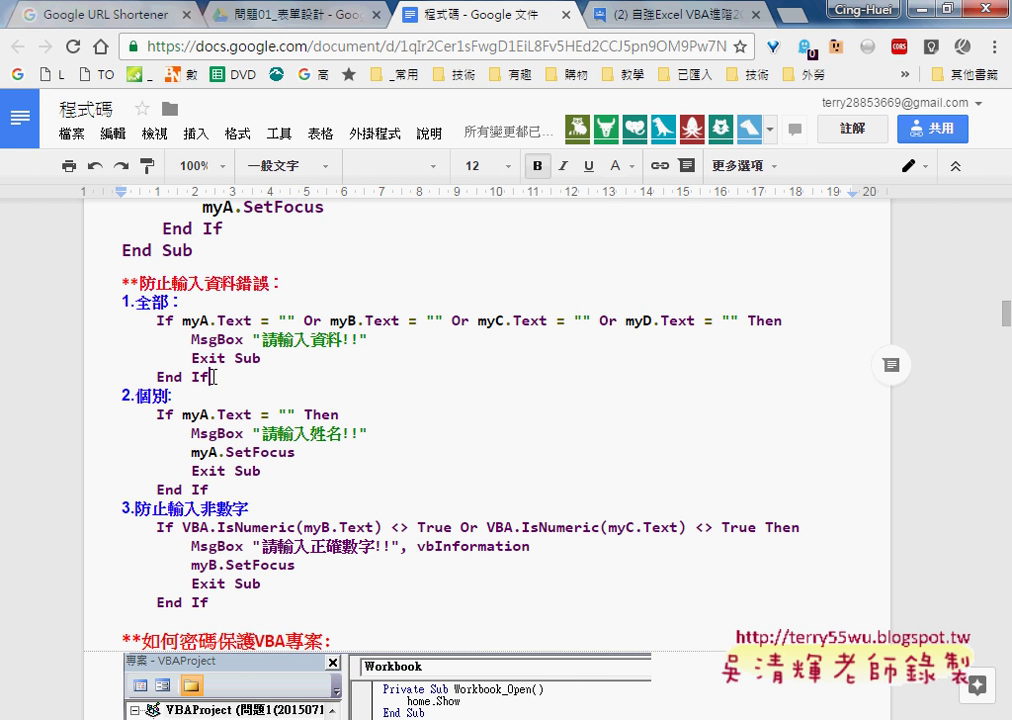
pyautogui.rightClick(142, 328)
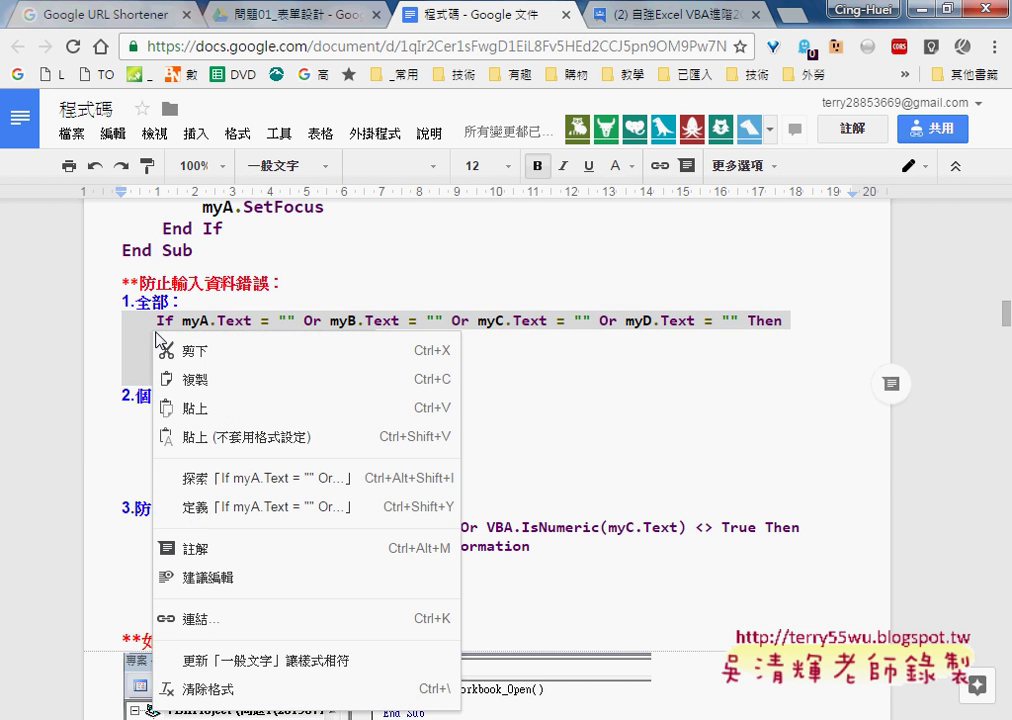
pyautogui.click(185, 377)
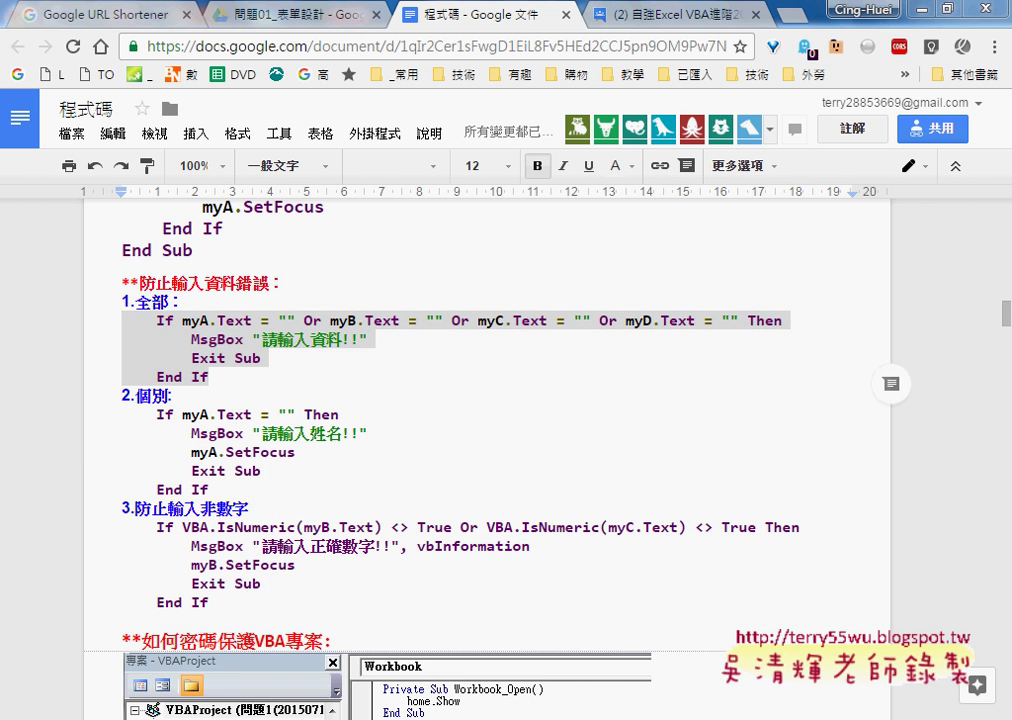
pyautogui.moveTo(392, 715)
pyautogui.click(484, 565)
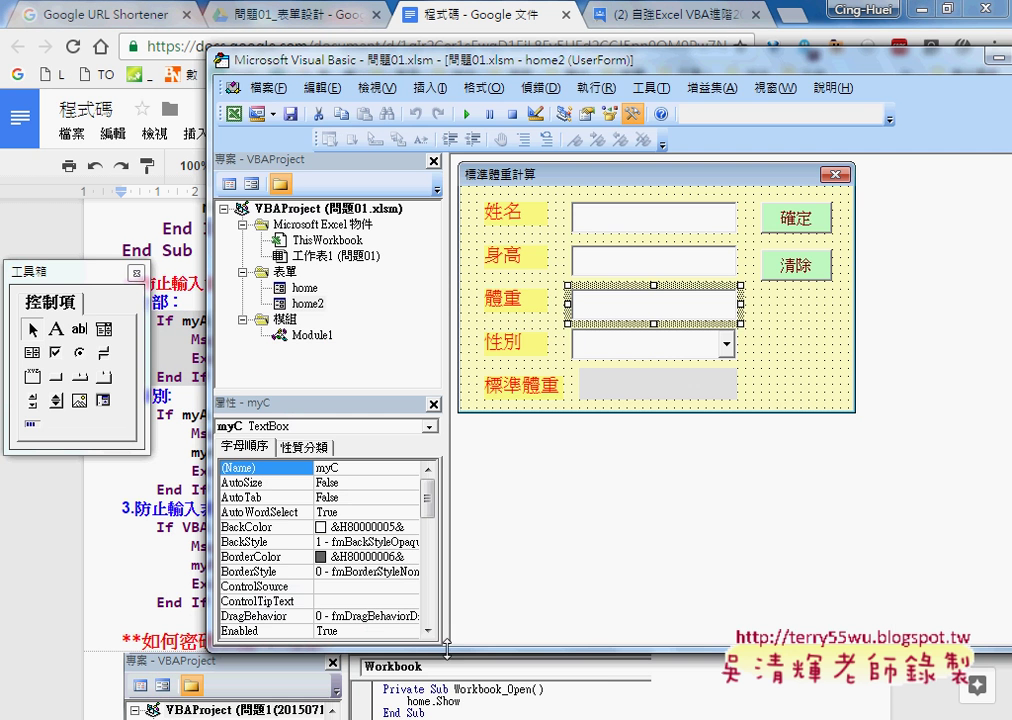
# Paste the copied empty-field If block at the top of the 確定 button's B1_Click procedure.
pyautogui.click(795, 224)
pyautogui.doubleClick(795, 224)
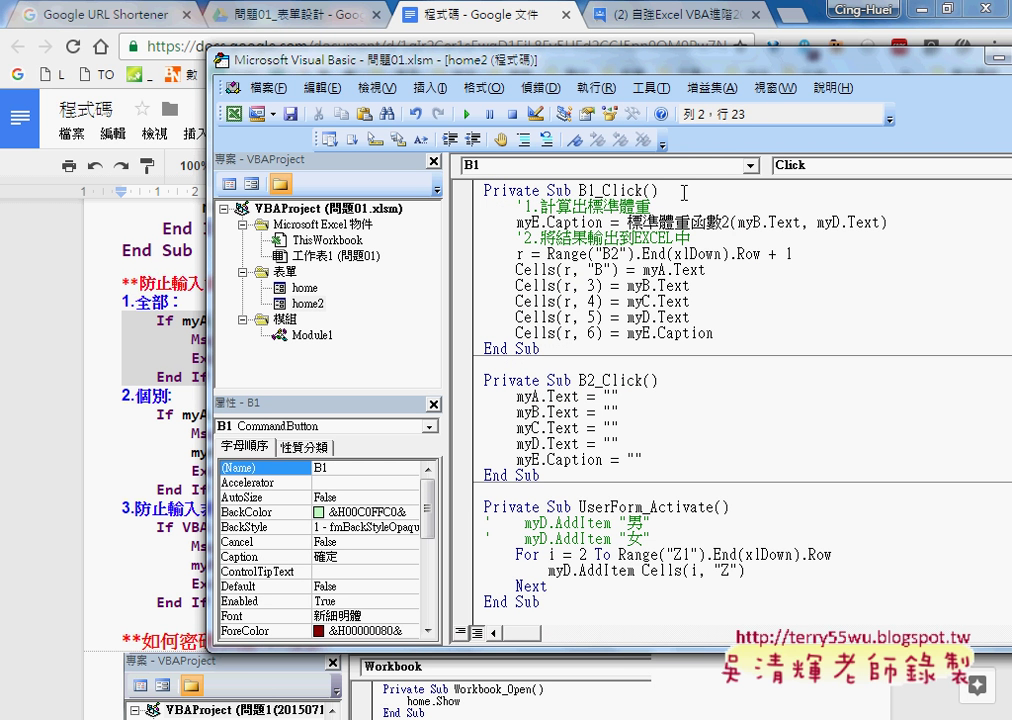
pyautogui.press('Return')
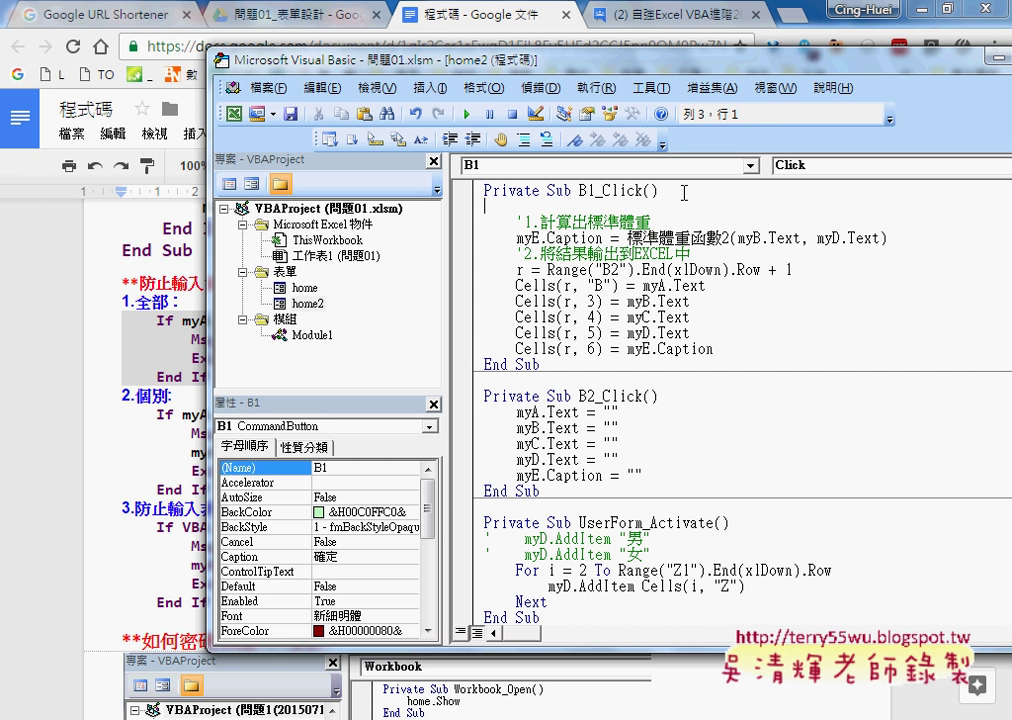
pyautogui.hotkey('ctrl', 'v')
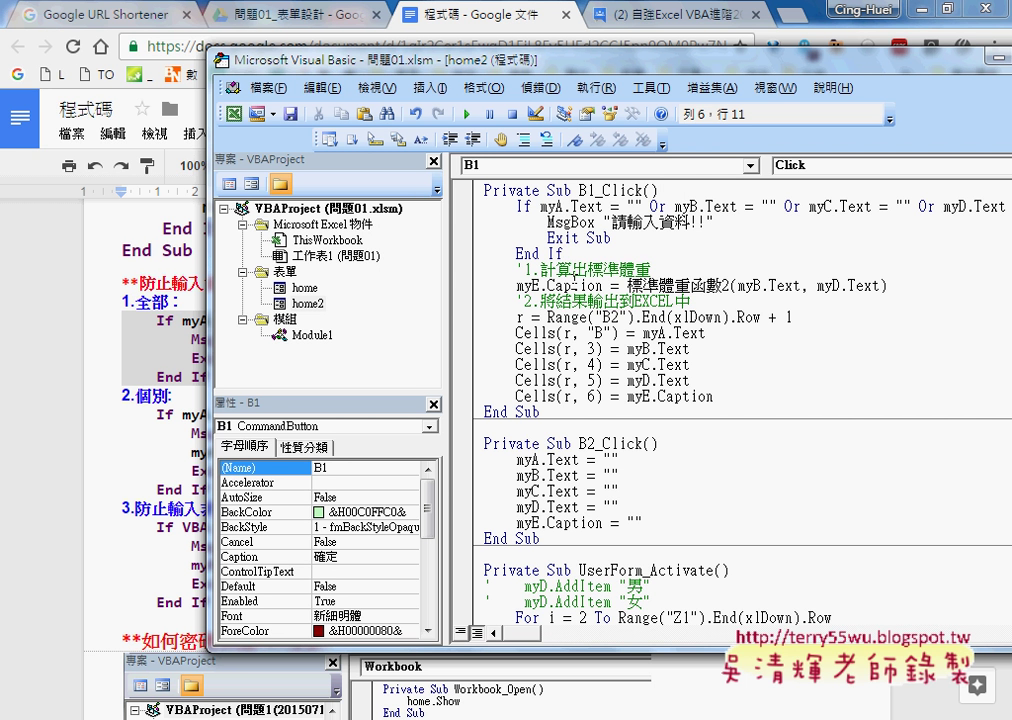
# Add vbCritical as the 請輸入資料!! MsgBox style and run the form.
pyautogui.press('Up')
pyautogui.press('Up')
pyautogui.click(749, 226)
pyautogui.write(',')
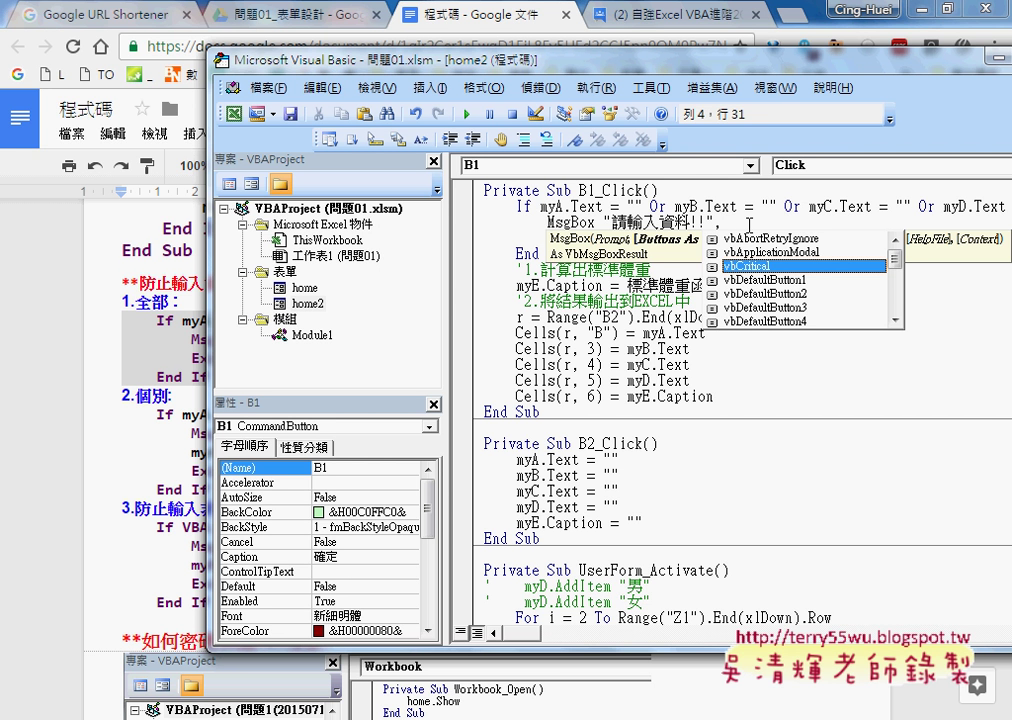
pyautogui.press('space')
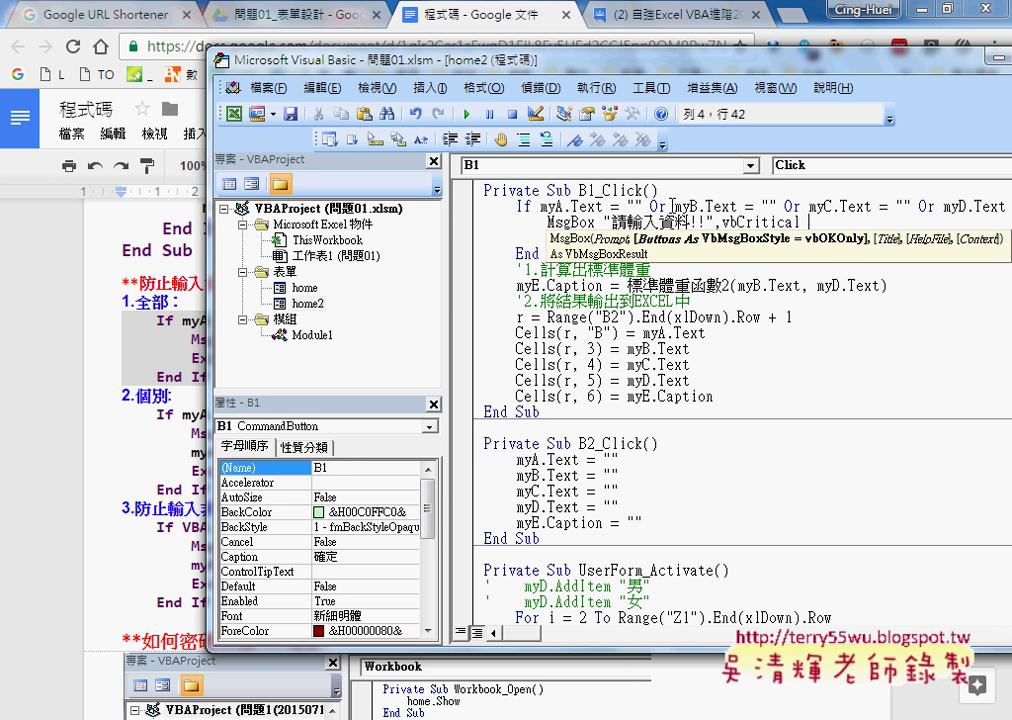
pyautogui.click(466, 114)
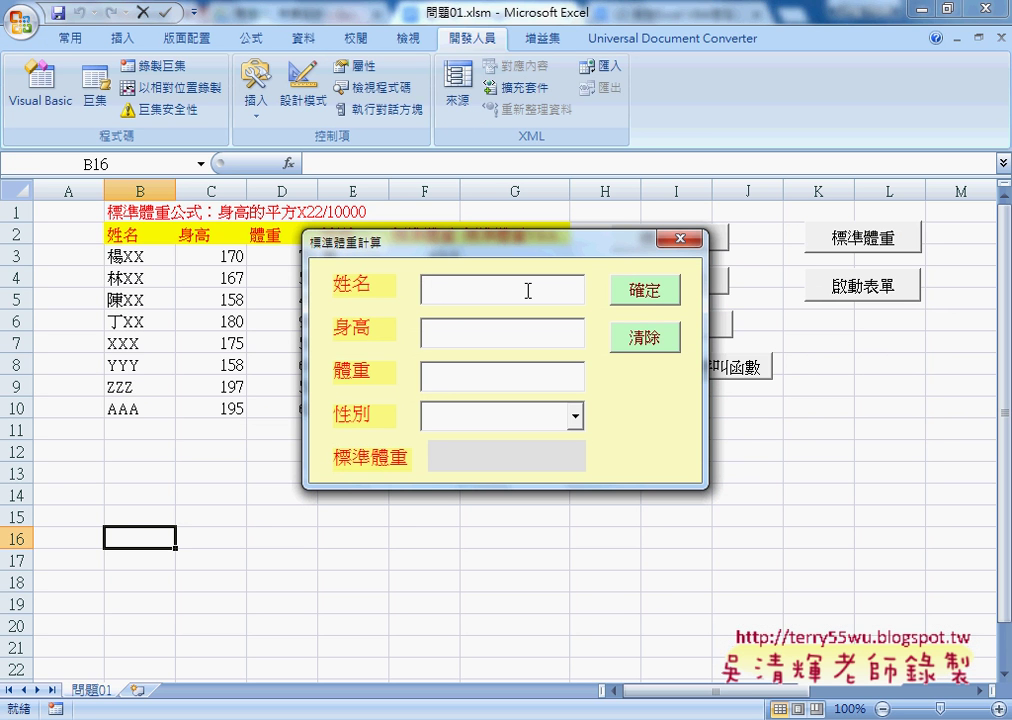
# Submit the empty form, dismiss the critical 請輸入資料!! warning, click into 姓名, and close the form.
pyautogui.click(652, 294)
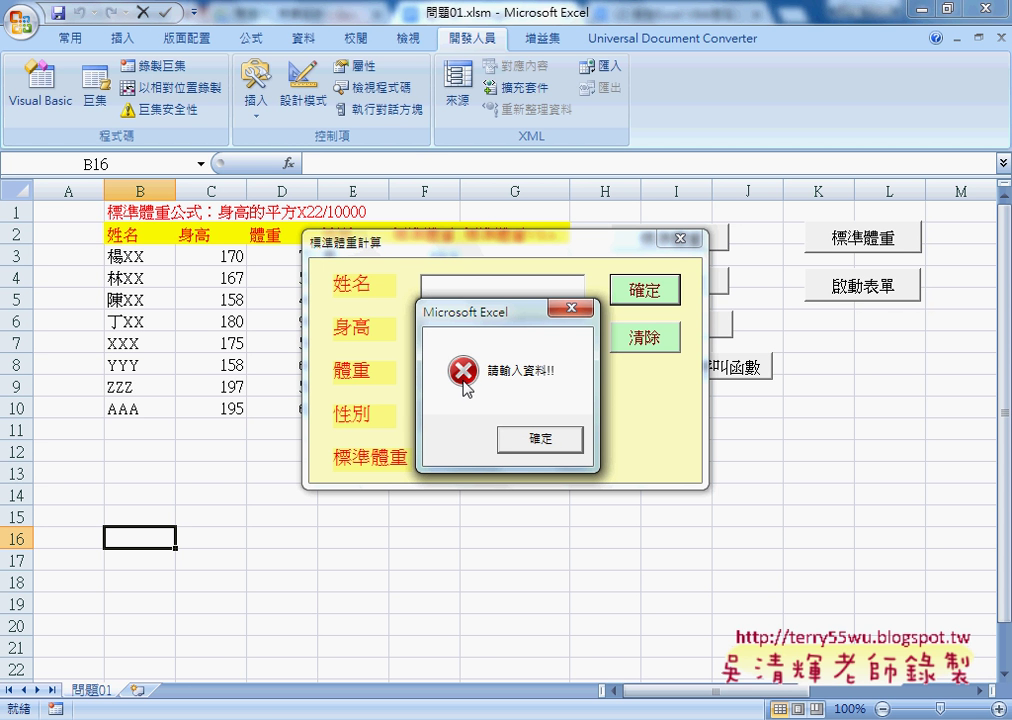
pyautogui.click(543, 440)
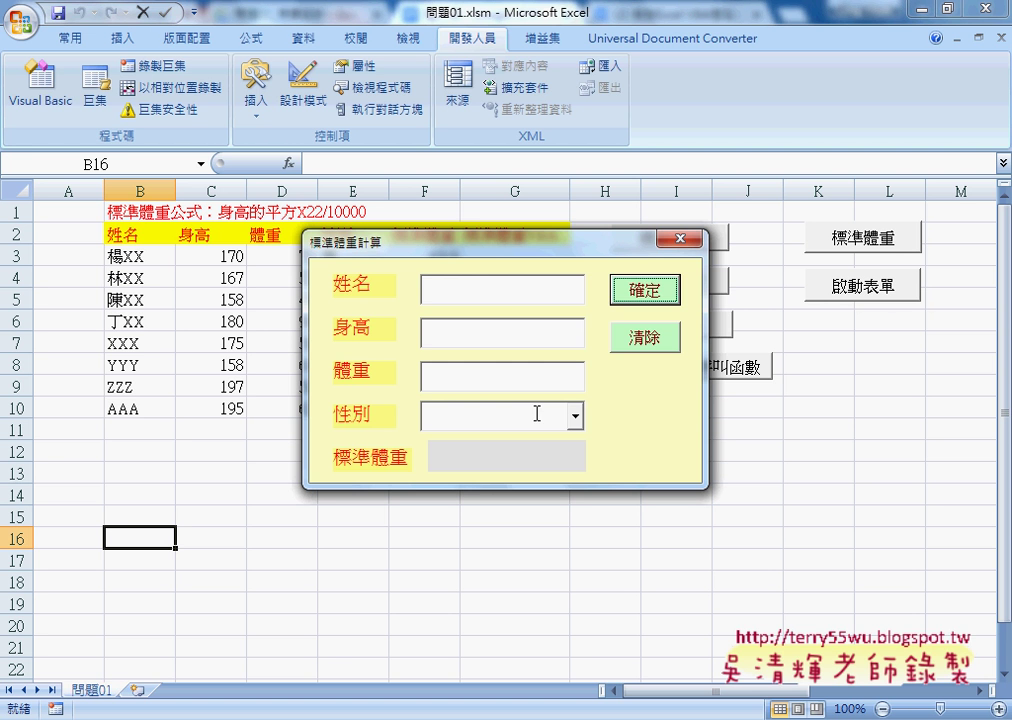
pyautogui.click(483, 288)
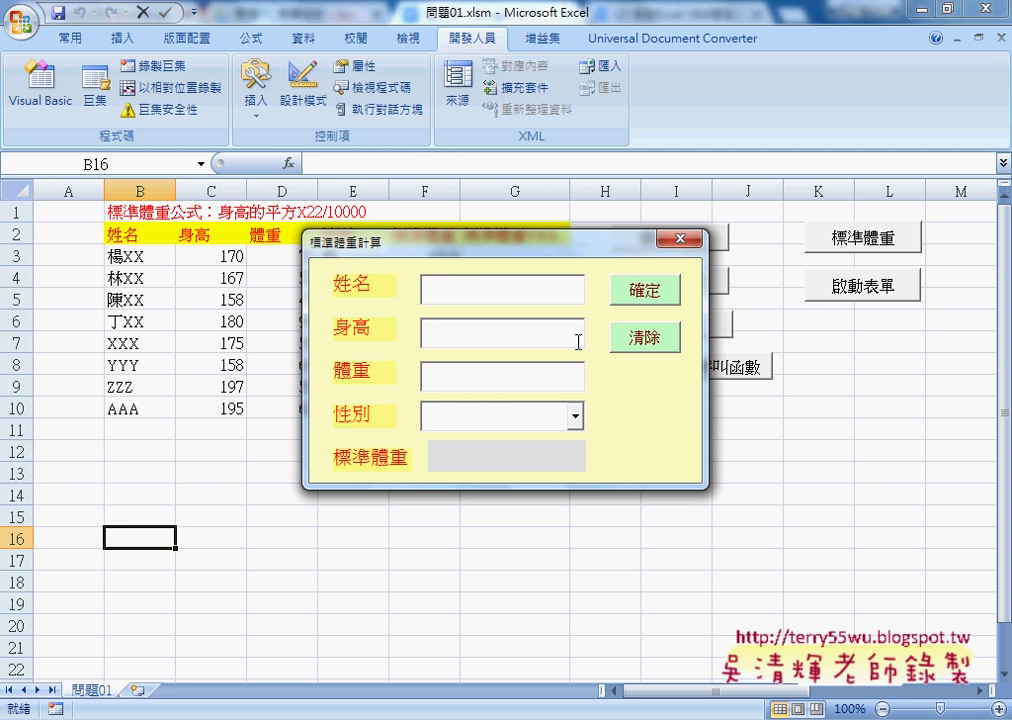
pyautogui.click(478, 296)
pyautogui.click(680, 238)
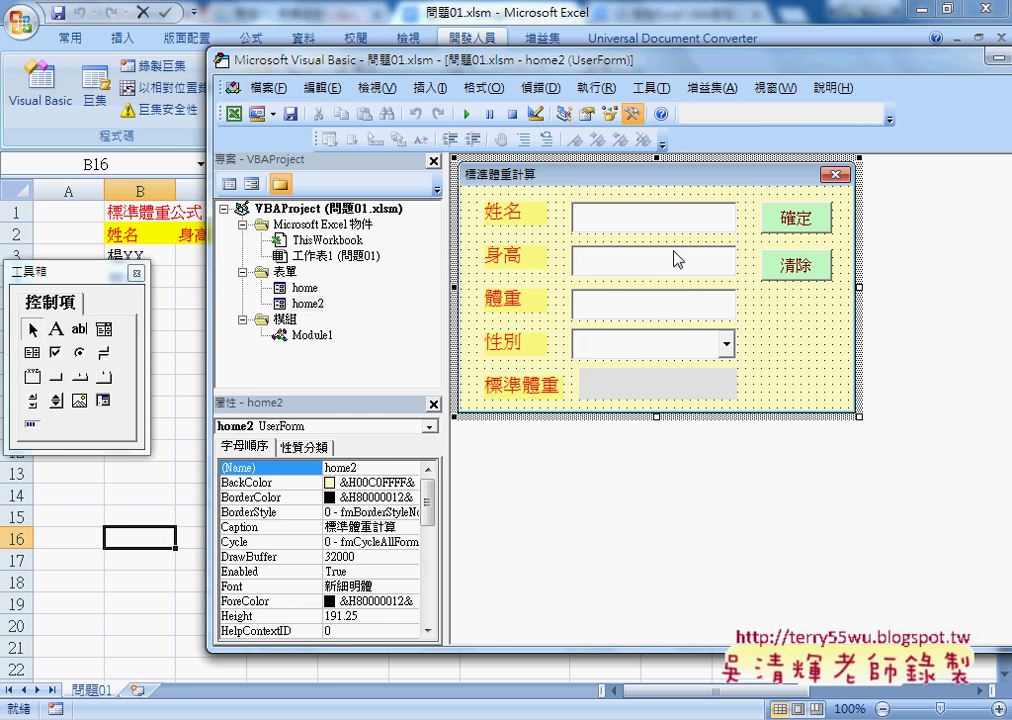
# Add a myA.SetFocus line after the 請輸入資料!! MsgBox in B1_Click's empty-field check.
pyautogui.doubleClick(796, 217)
pyautogui.moveTo(563, 254)
pyautogui.mouseDown()
pyautogui.moveTo(505, 236)
pyautogui.moveTo(484, 206)
pyautogui.mouseUp()
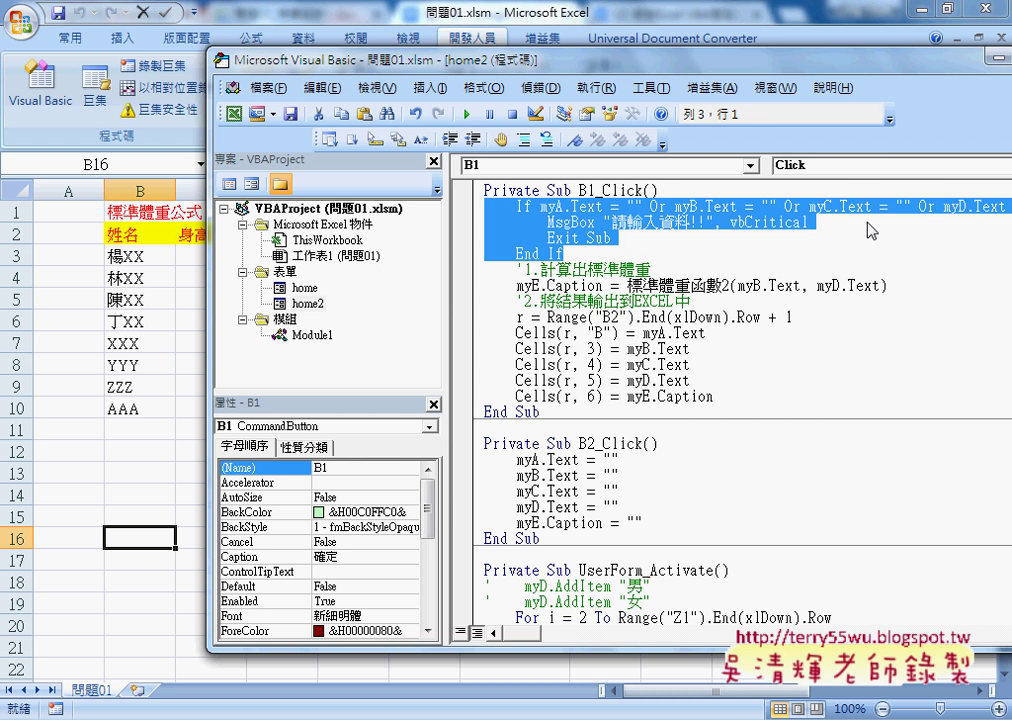
pyautogui.click(866, 254)
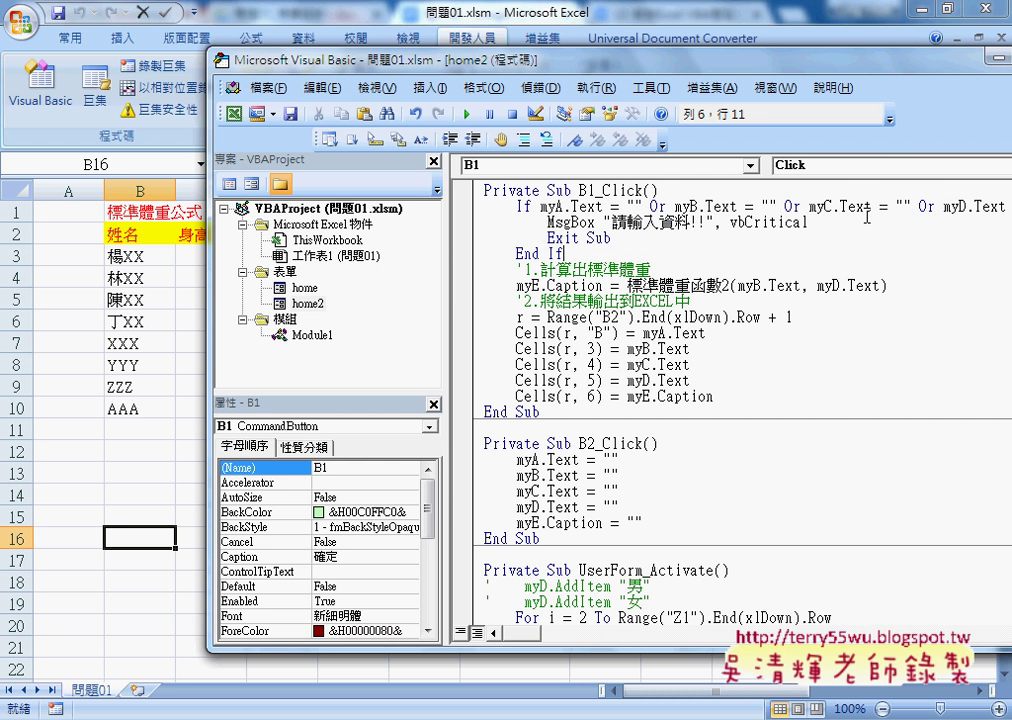
pyautogui.press('Up')
pyautogui.press('Up')
pyautogui.press('End')
pyautogui.press('Return')
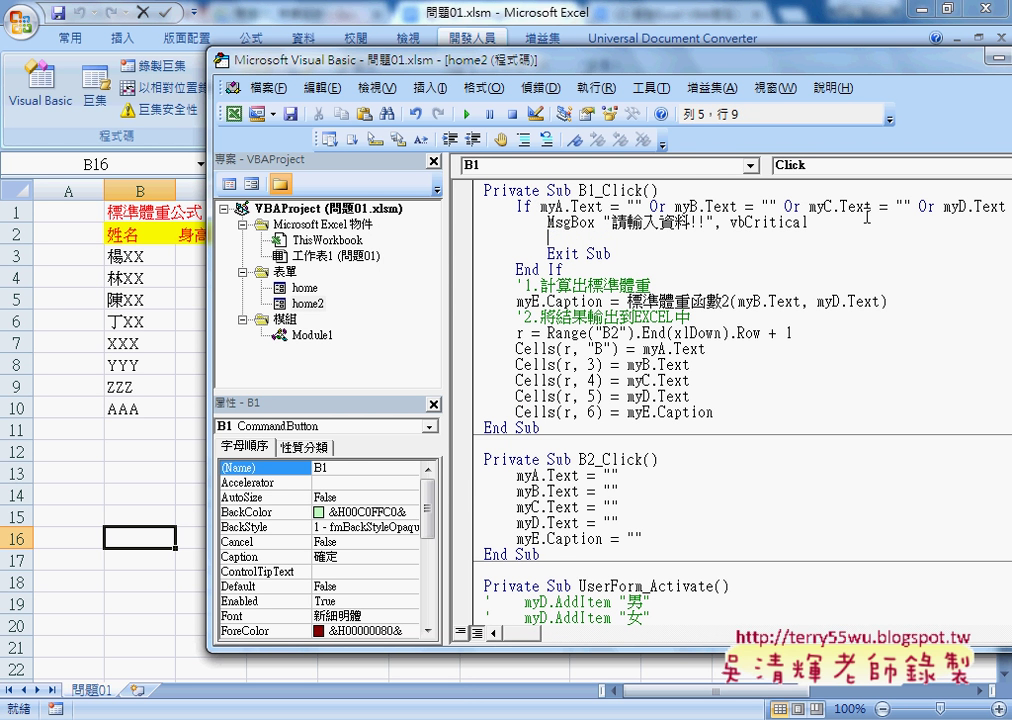
pyautogui.write('myA')
pyautogui.write('.')
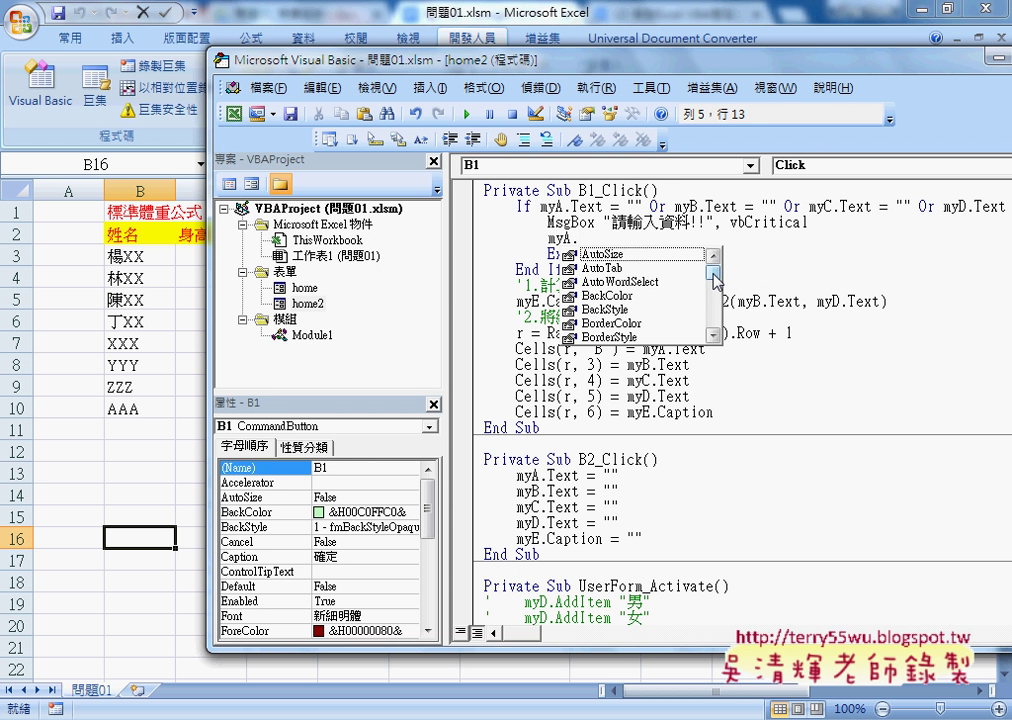
pyautogui.moveTo(716, 272); pyautogui.dragTo(716, 292)
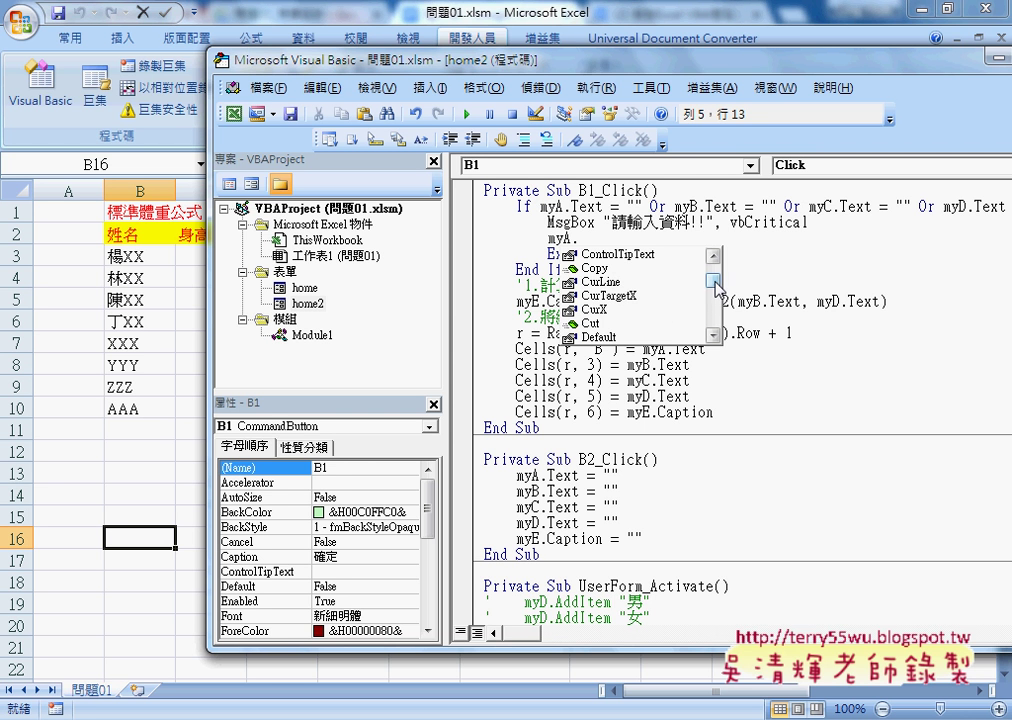
pyautogui.click(715, 288)
pyautogui.moveTo(716, 288); pyautogui.dragTo(714, 322)
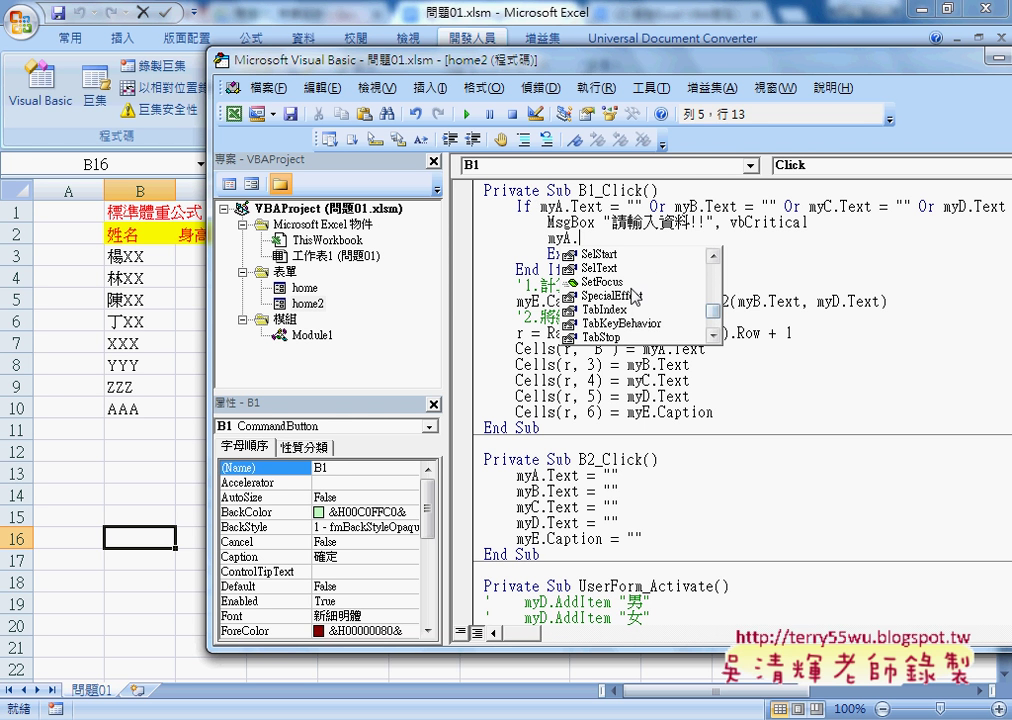
pyautogui.click(610, 284)
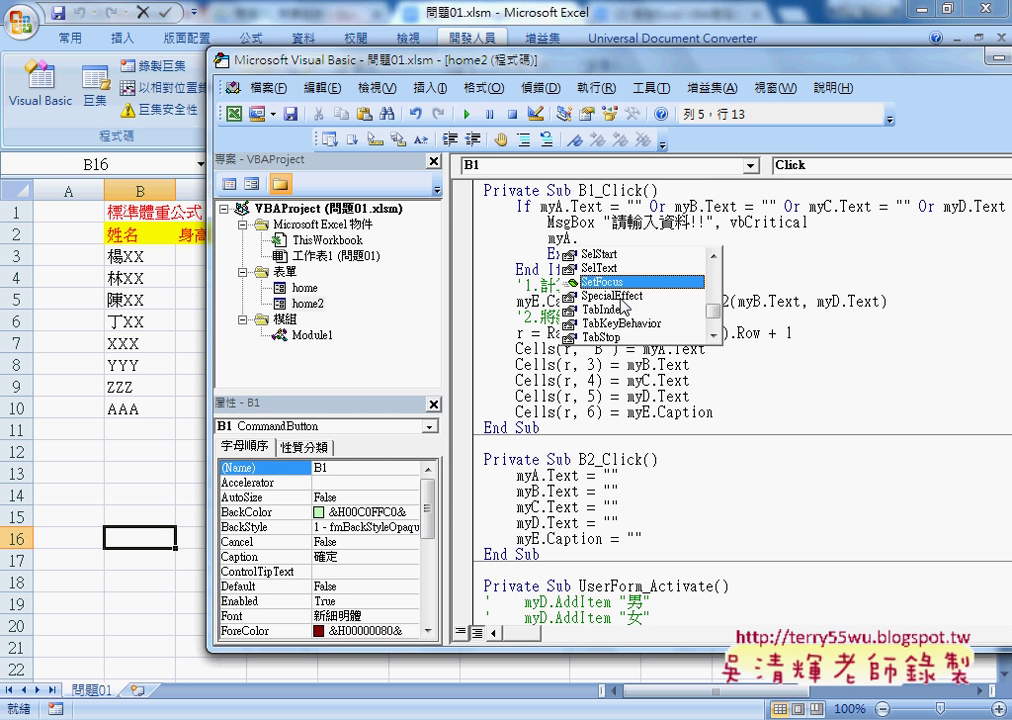
pyautogui.press('Tab')
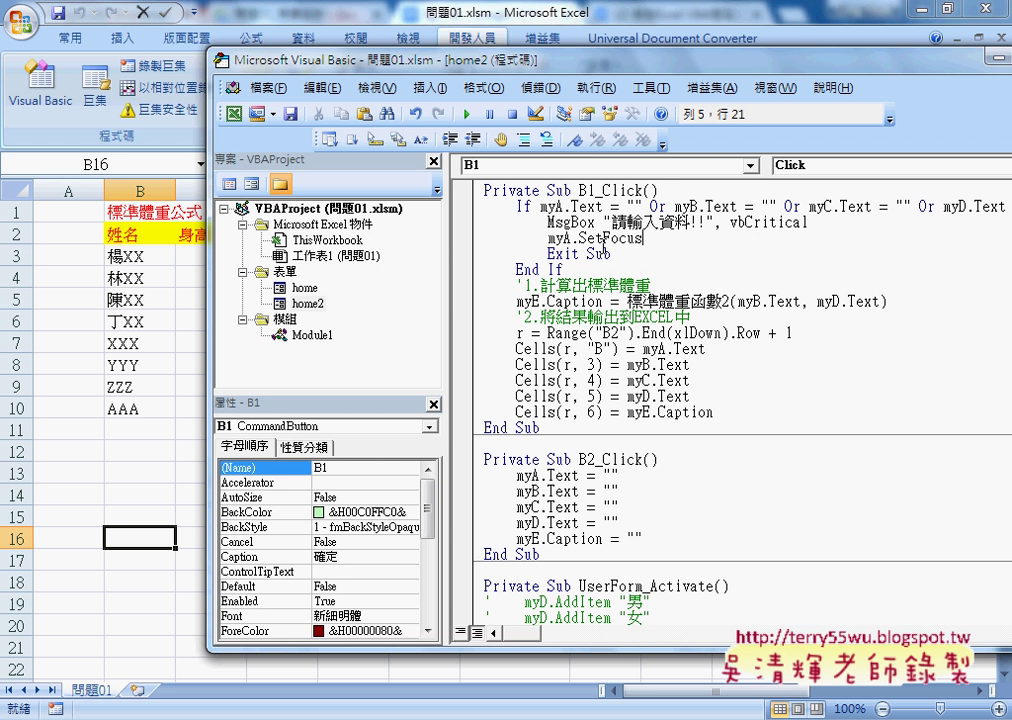
# Highlight the new myA.SetFocus line, then run the form.
pyautogui.moveTo(548, 239); pyautogui.dragTo(643, 239)
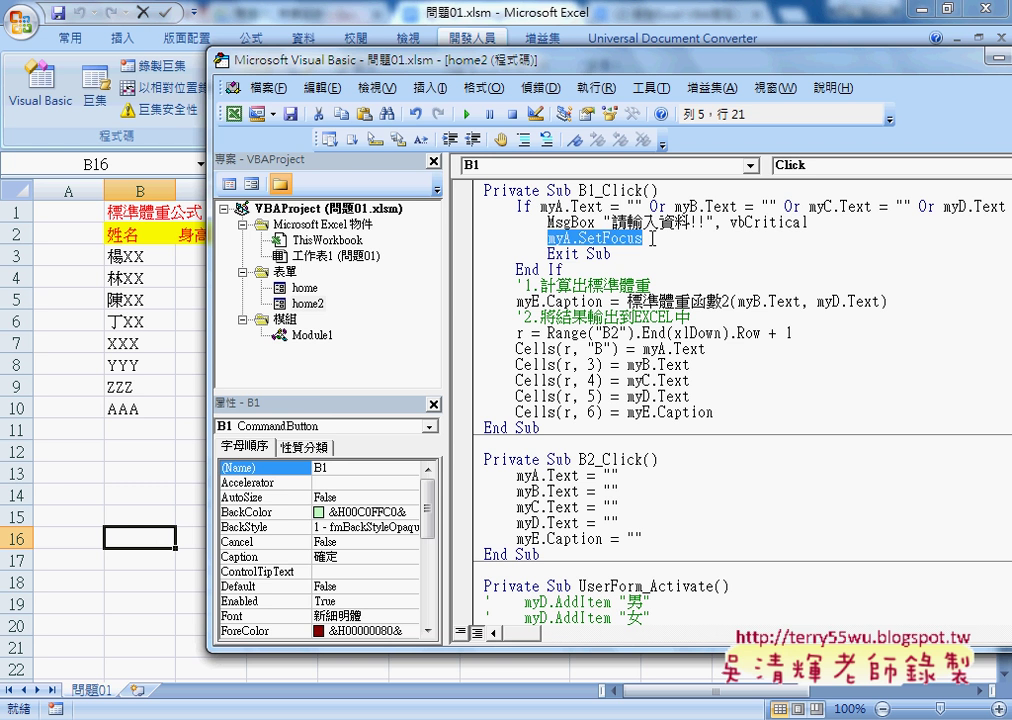
pyautogui.click(627, 239)
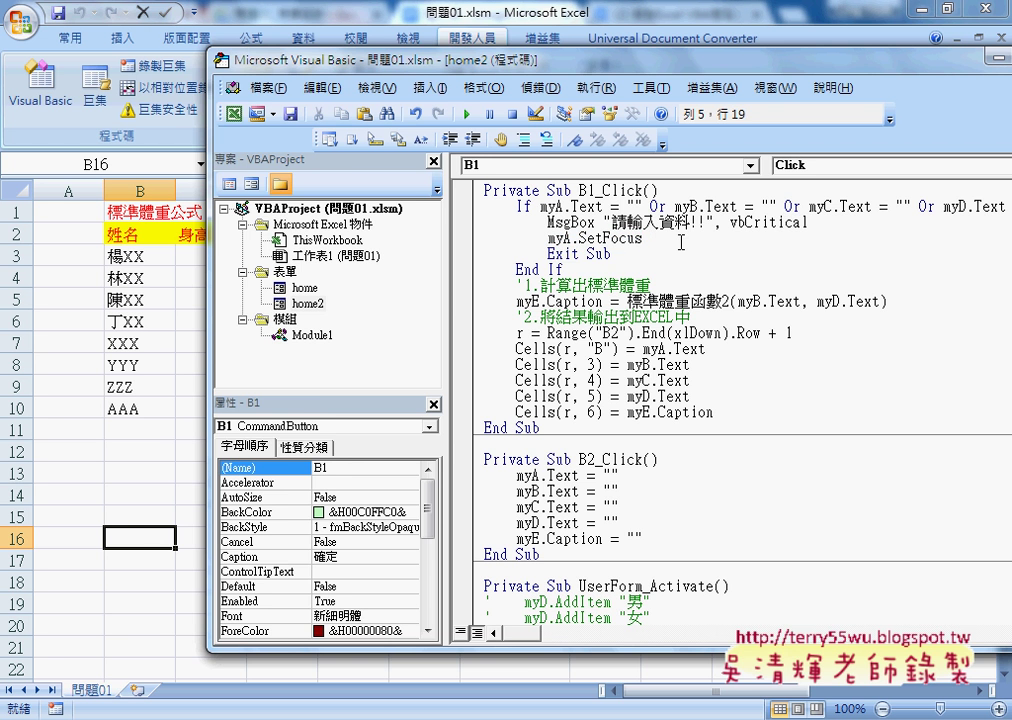
pyautogui.click(466, 114)
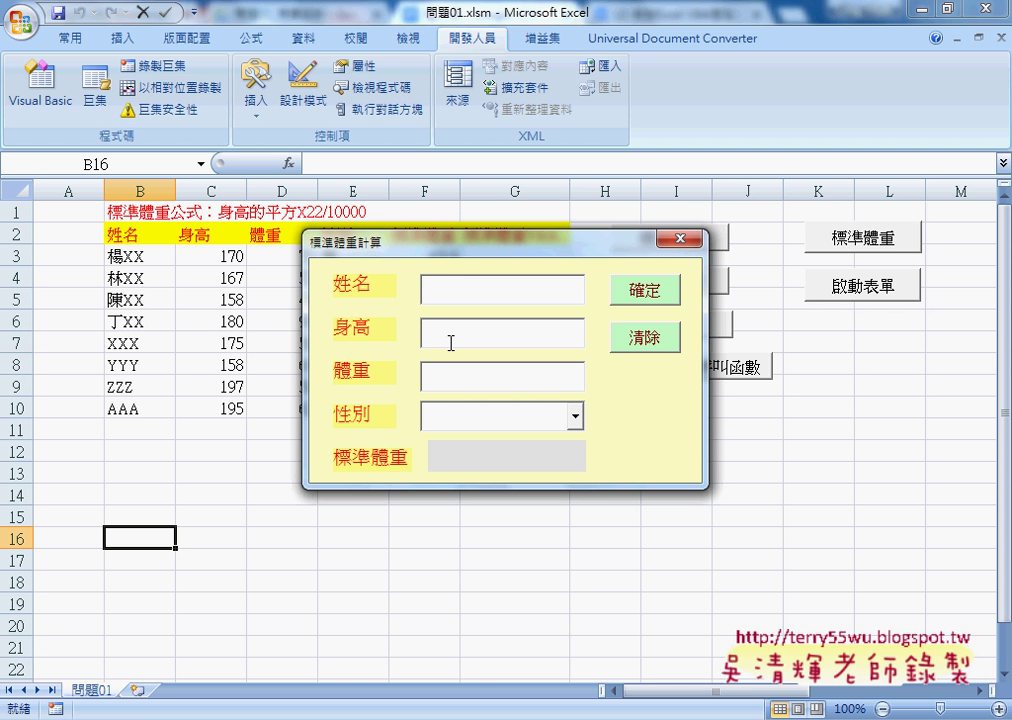
# Submit the empty form, dismiss the 請輸入資料!! warning, click the 姓名 box, and close the form.
pyautogui.click(450, 383)
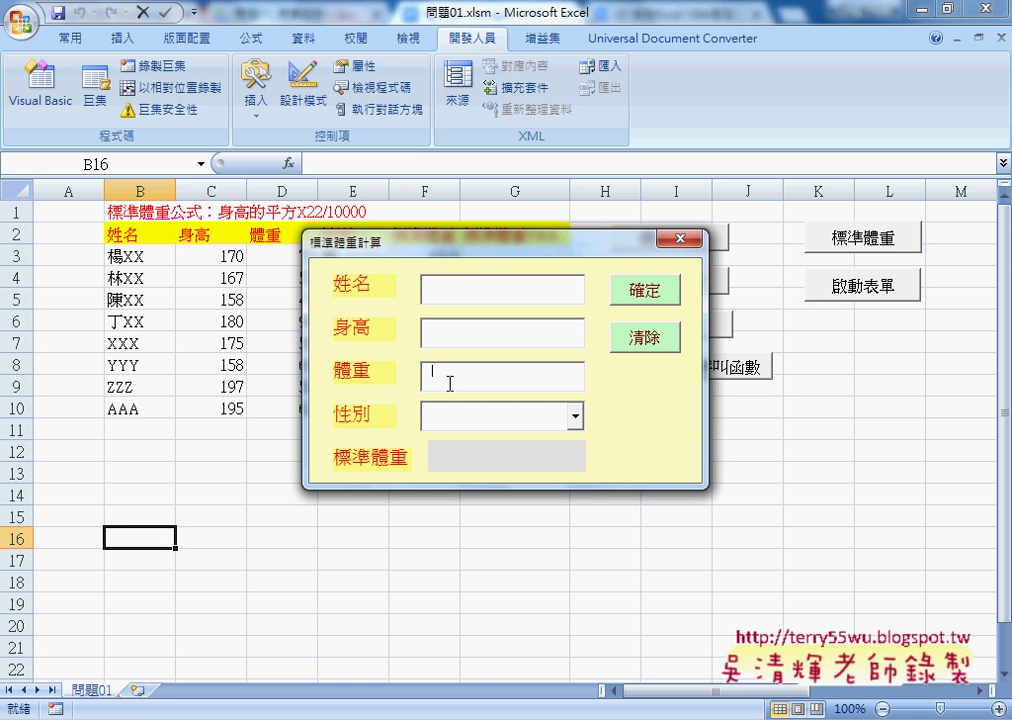
pyautogui.click(635, 297)
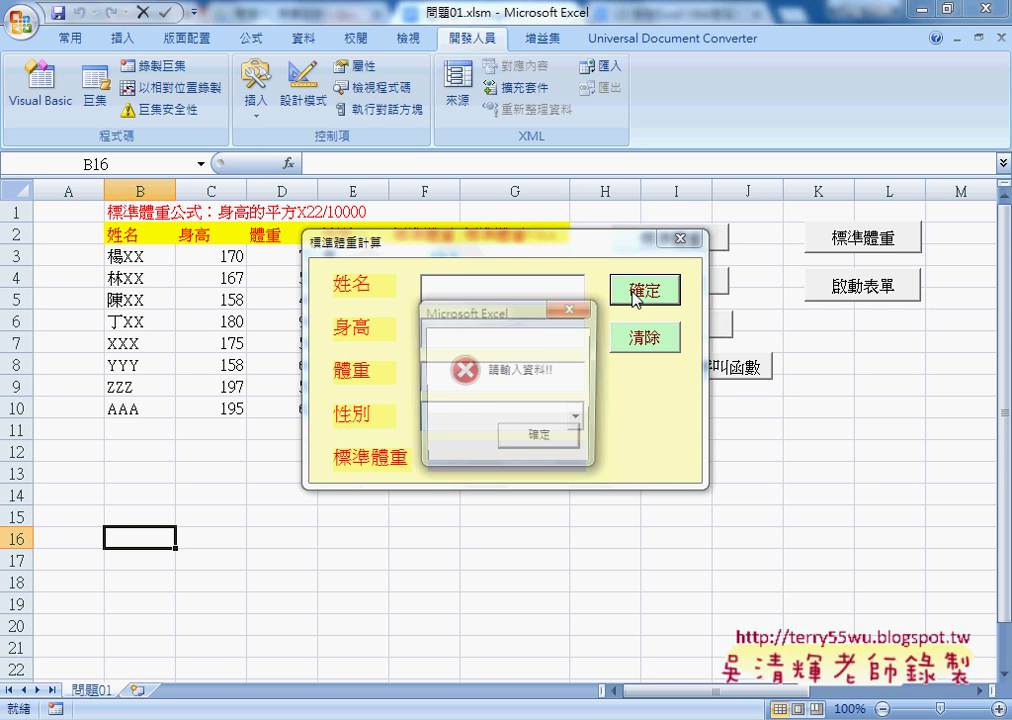
pyautogui.click(550, 443)
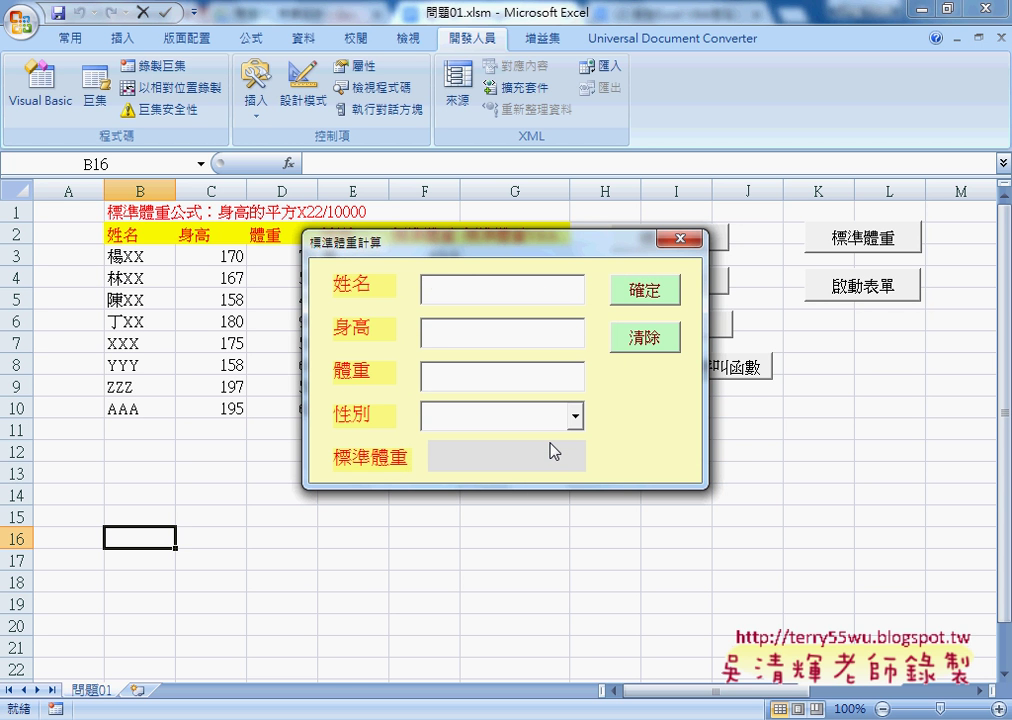
pyautogui.click(438, 290)
pyautogui.click(678, 243)
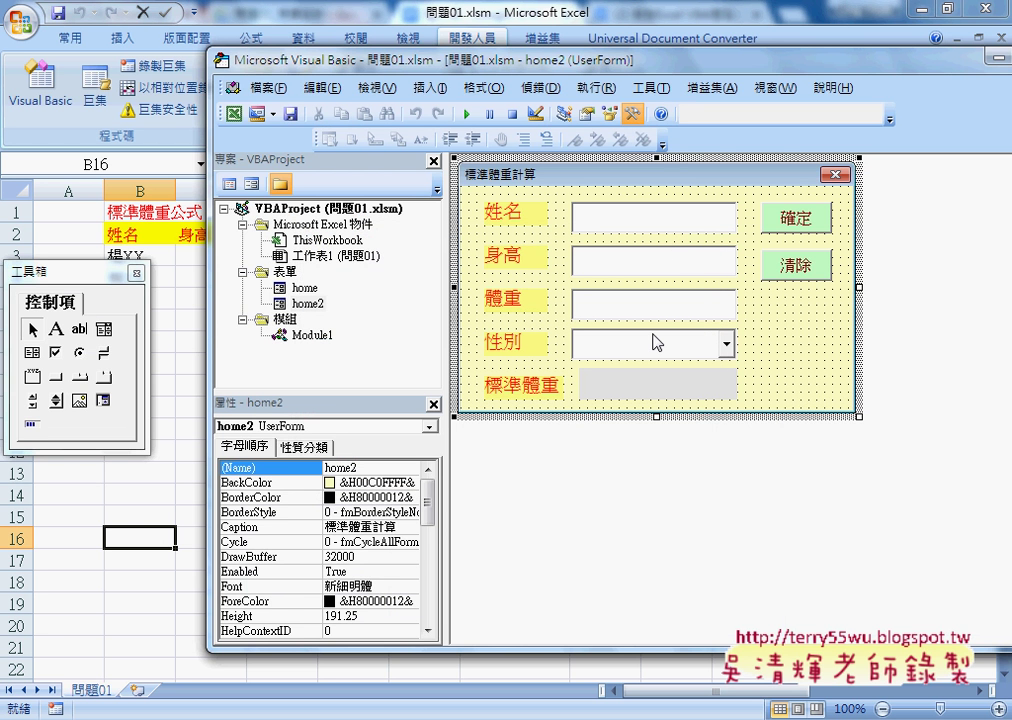
# Open the 確定 button's B1_Click code and review the empty-field and 2.個別 name check examples in the notes.
pyautogui.doubleClick(796, 218)
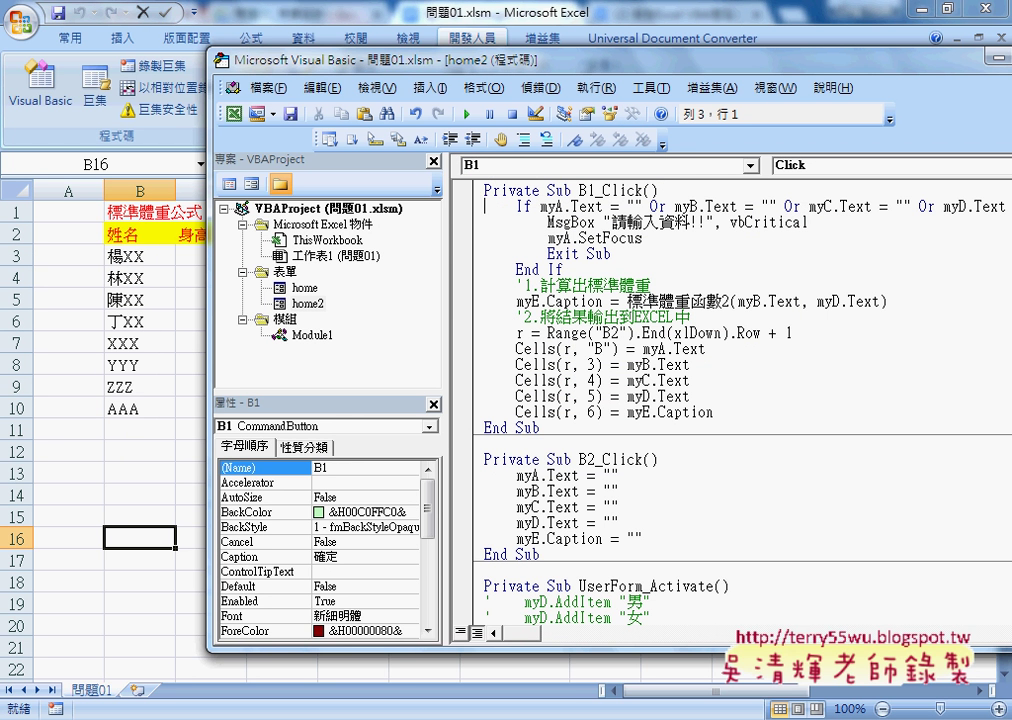
pyautogui.moveTo(453, 719)
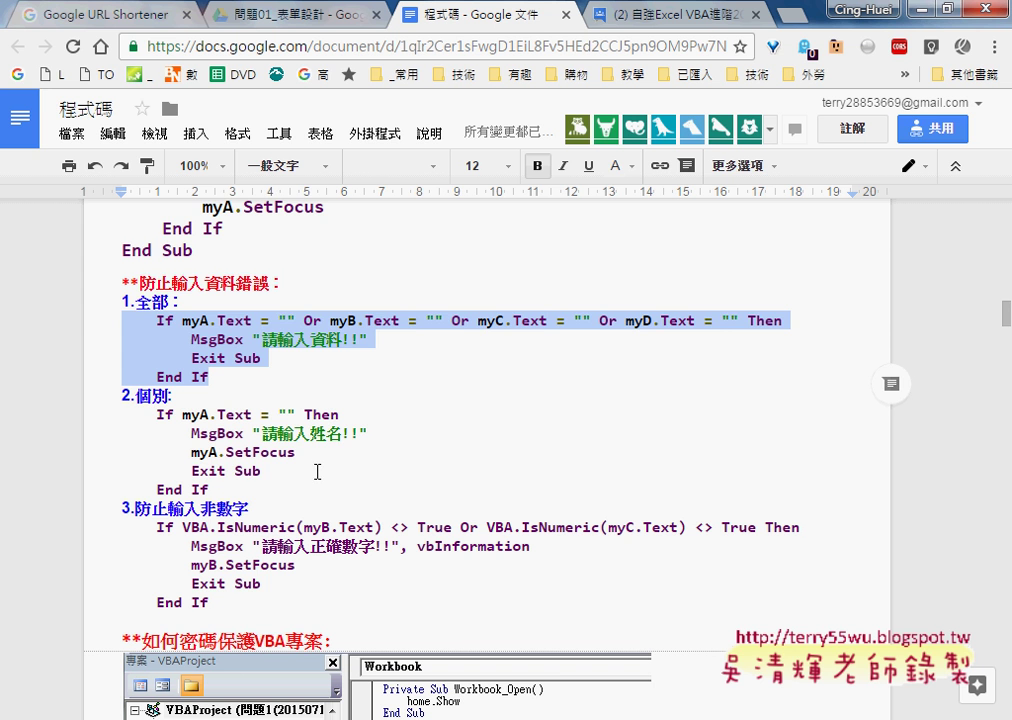
pyautogui.doubleClick(150, 396)
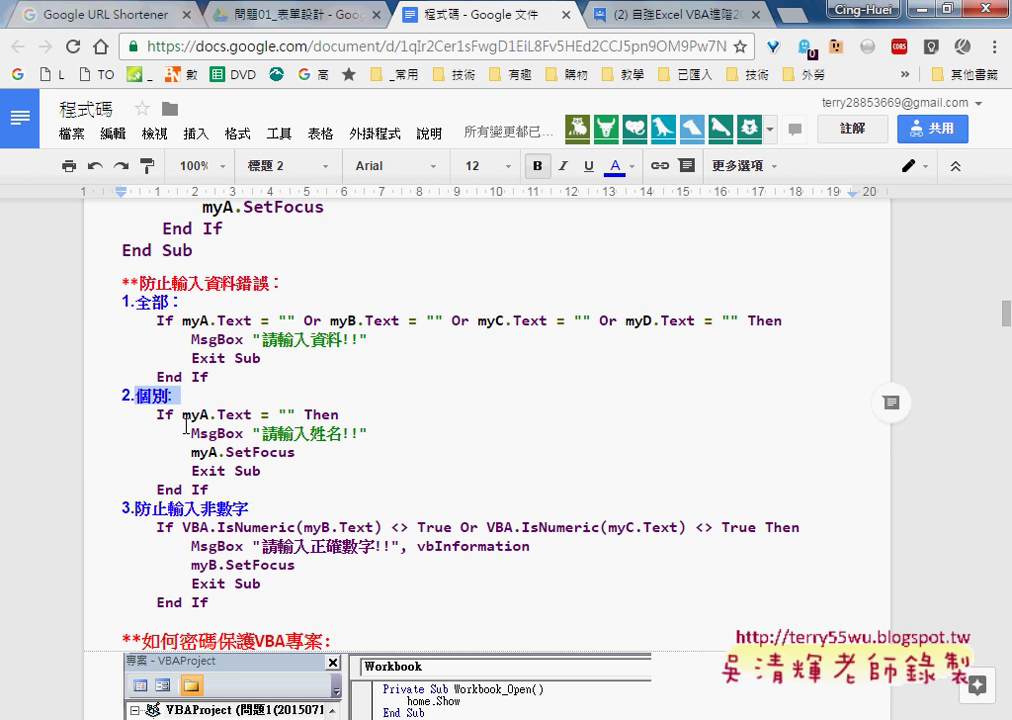
pyautogui.moveTo(182, 414); pyautogui.dragTo(296, 414)
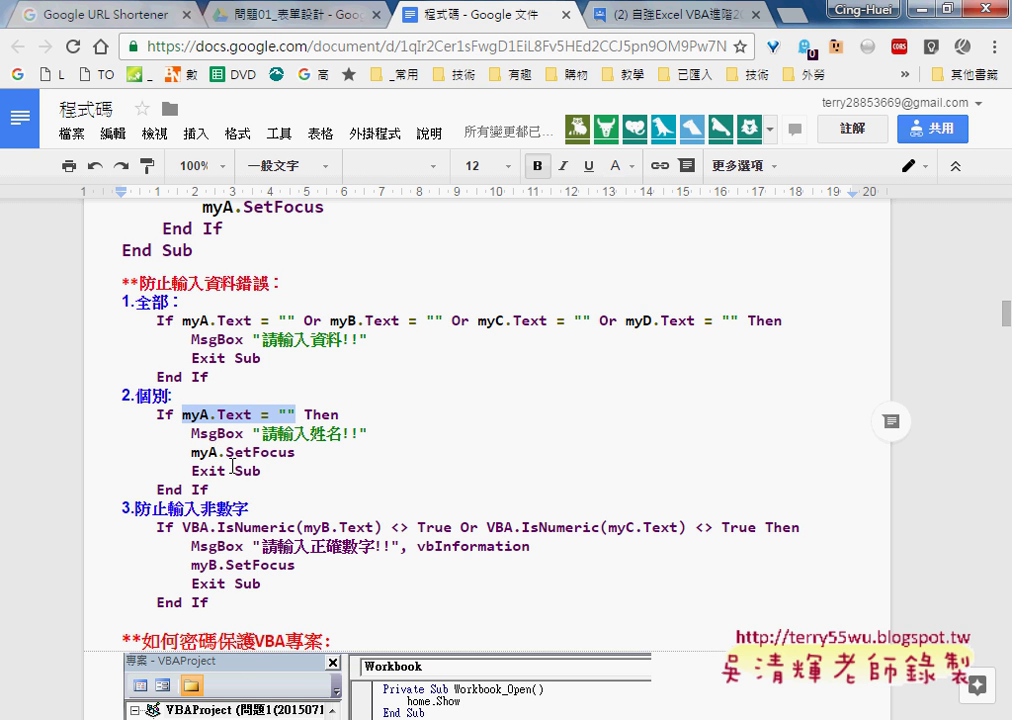
pyautogui.moveTo(208, 376); pyautogui.dragTo(50, 324)
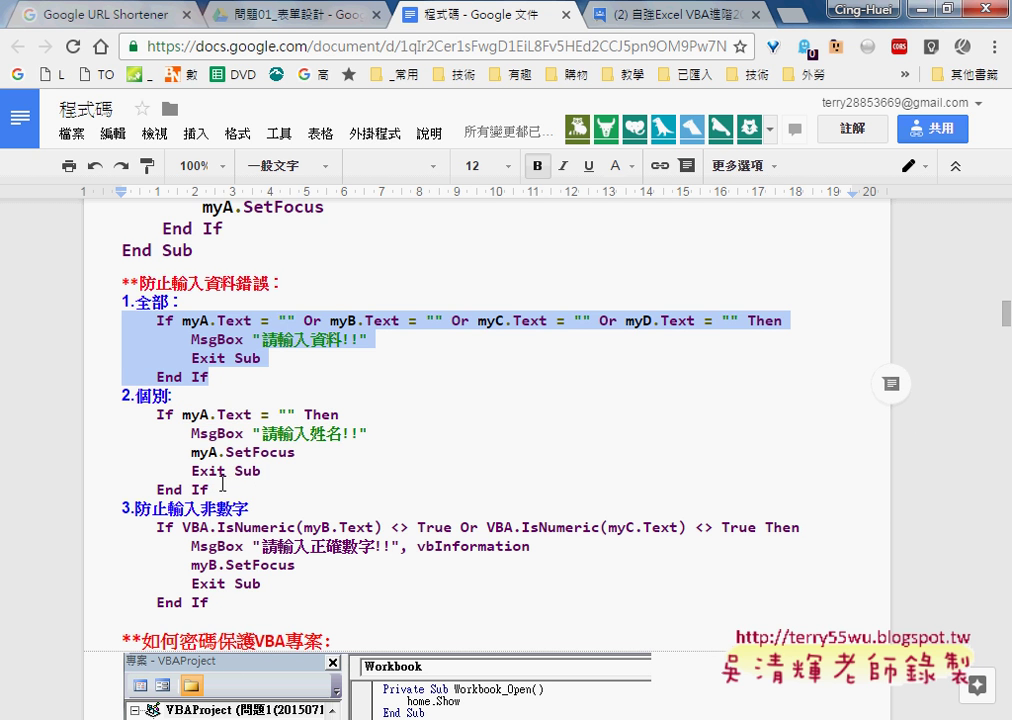
pyautogui.moveTo(210, 489); pyautogui.dragTo(102, 412)
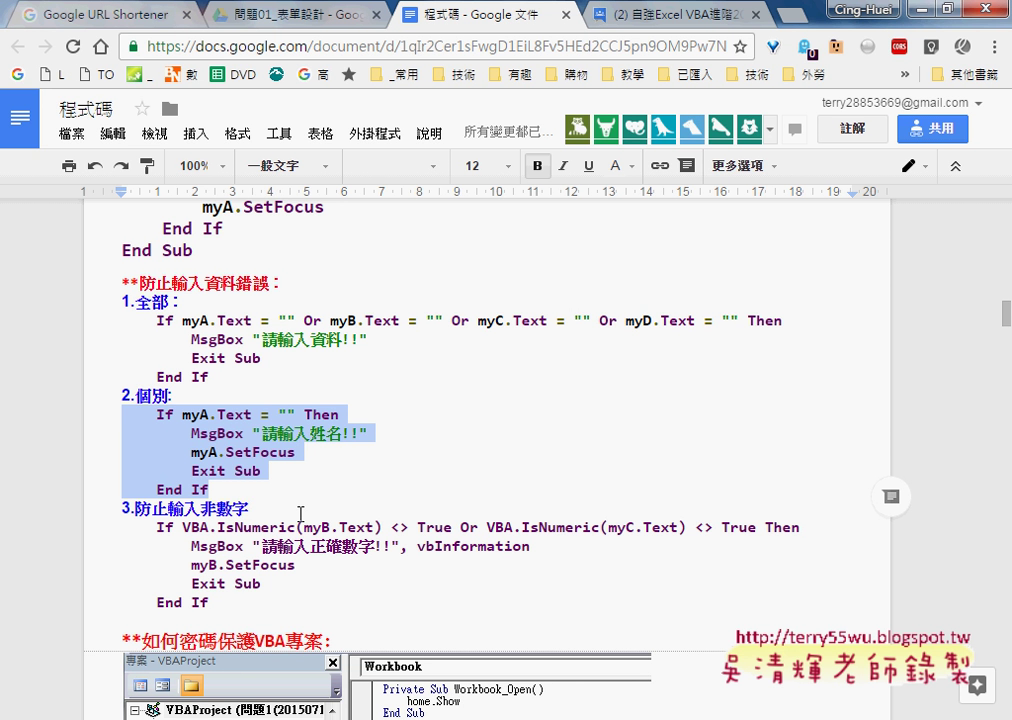
pyautogui.click(275, 457)
# Review the myA.SetFocus line and the 3.防止輸入非數字 IsNumeric example in the notes.
pyautogui.moveTo(191, 452); pyautogui.dragTo(306, 452)
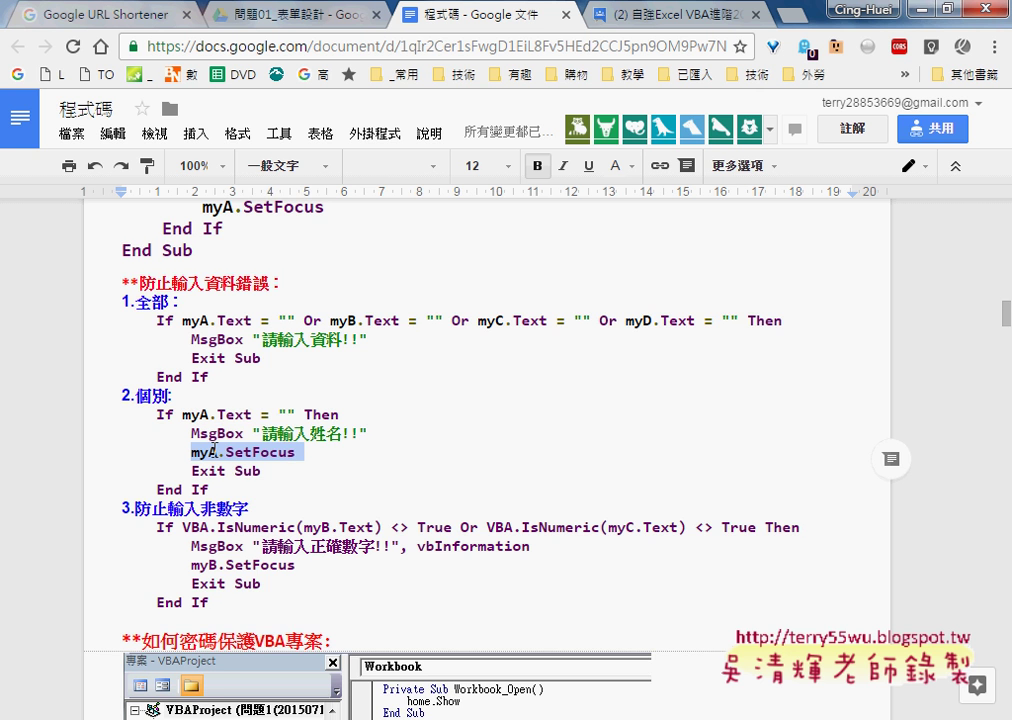
pyautogui.scroll(-1, 322, 468)
pyautogui.scroll(-1, 320, 465)
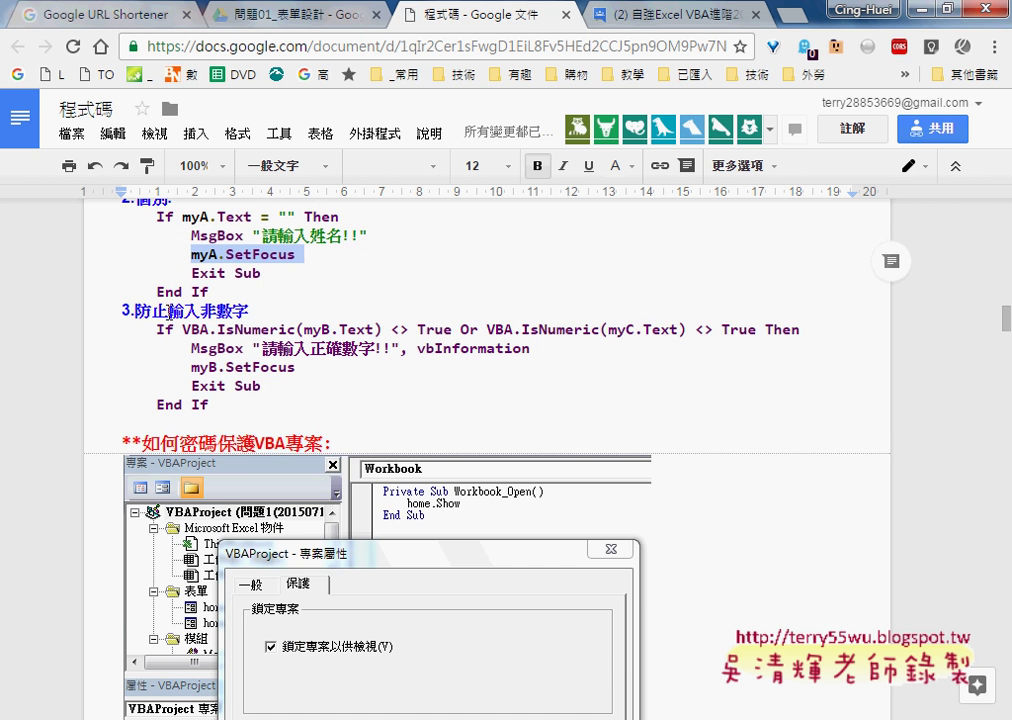
pyautogui.moveTo(168, 311); pyautogui.dragTo(248, 312)
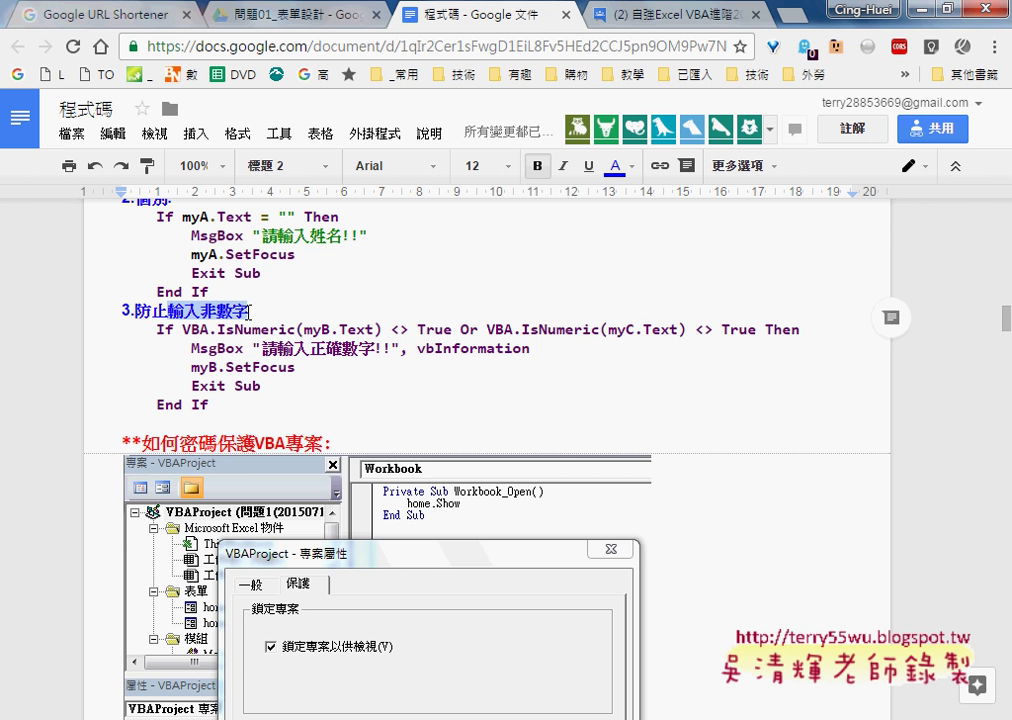
pyautogui.click(226, 329)
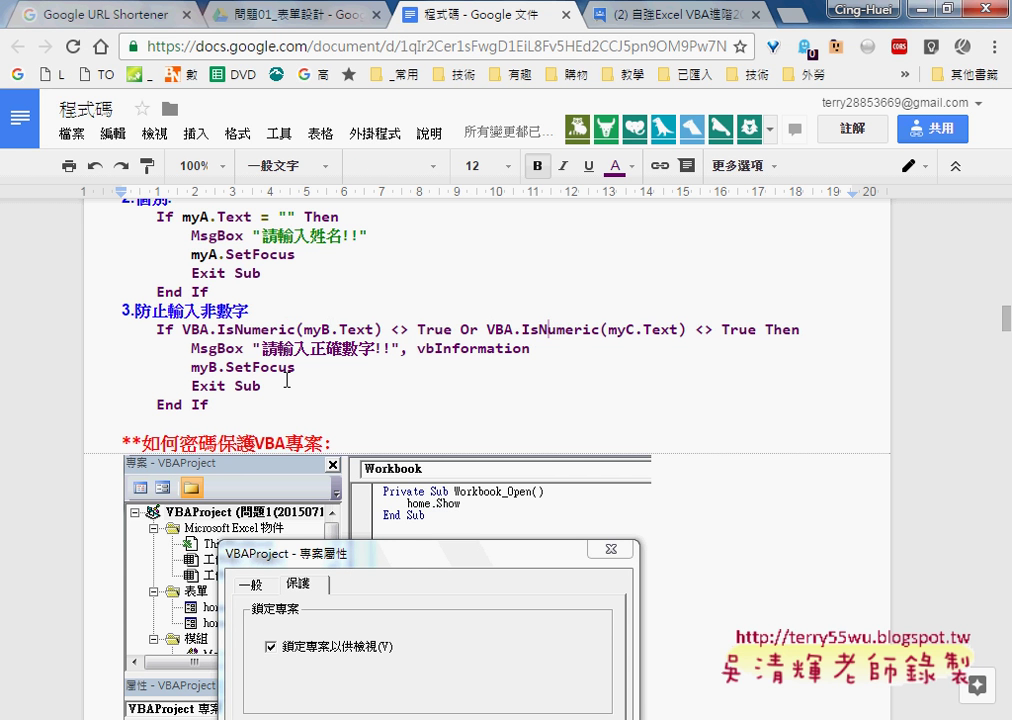
pyautogui.moveTo(186, 329); pyautogui.dragTo(207, 330)
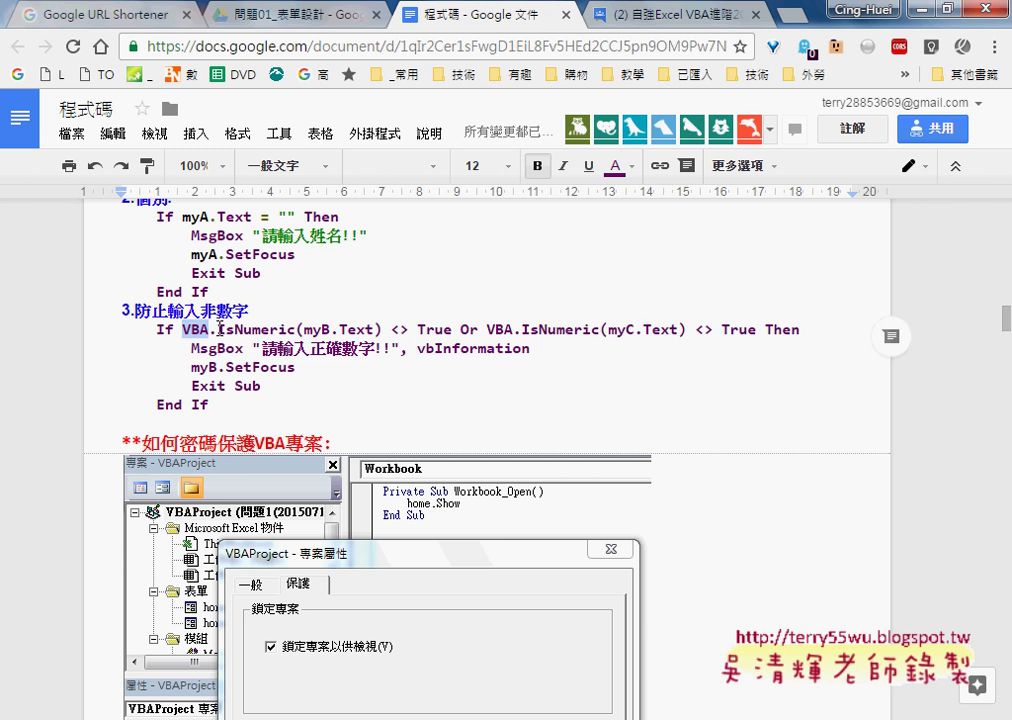
pyautogui.moveTo(218, 329); pyautogui.dragTo(294, 329)
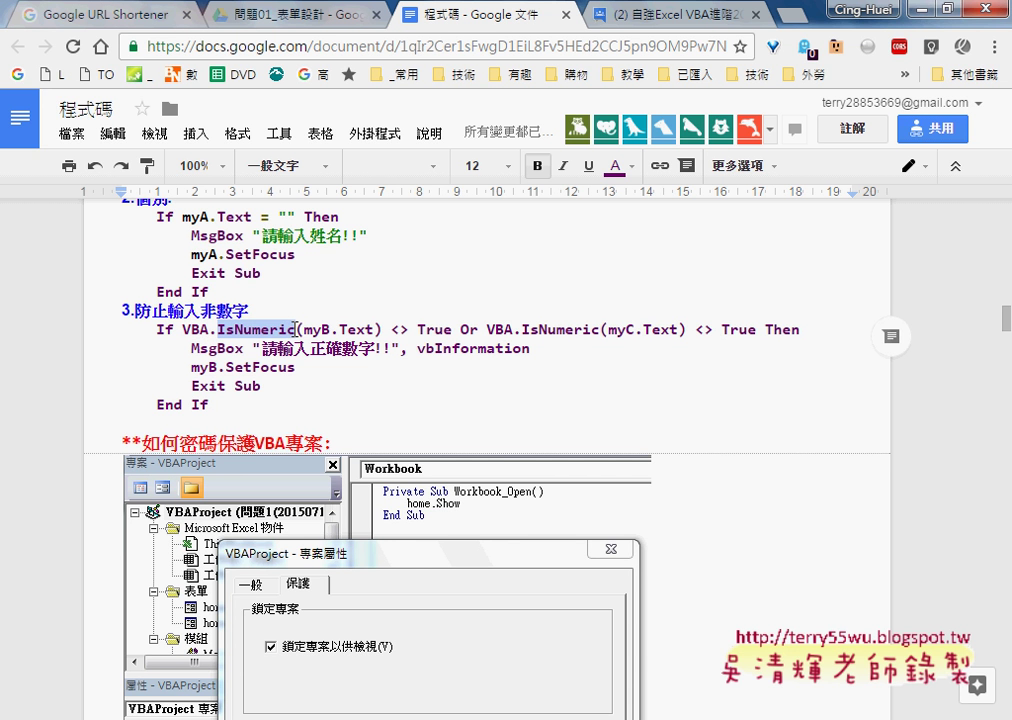
# Examine the myB.Text height and weight IsNumeric conditions, then select the whole numeric check block.
pyautogui.click(310, 329)
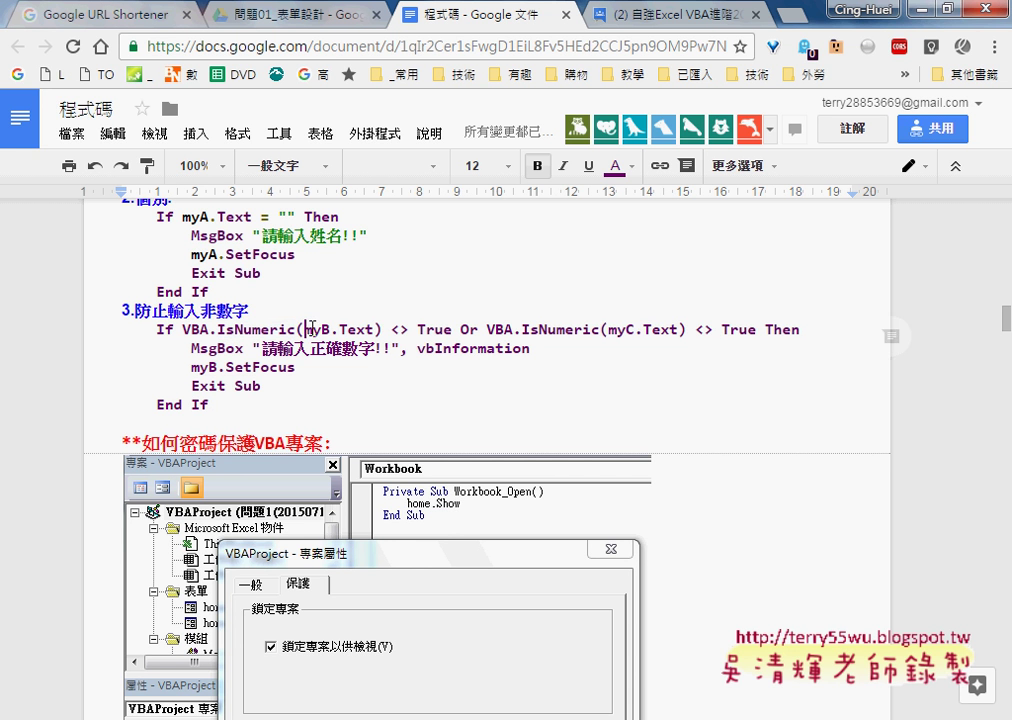
pyautogui.moveTo(310, 329); pyautogui.dragTo(374, 329)
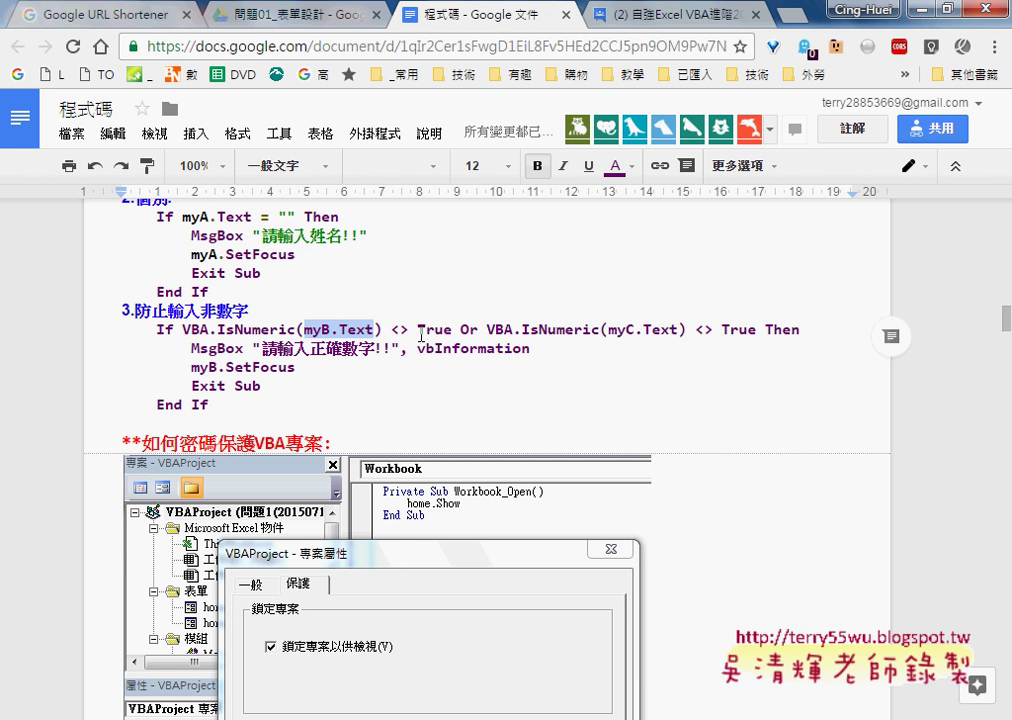
pyautogui.moveTo(451, 330); pyautogui.dragTo(186, 328)
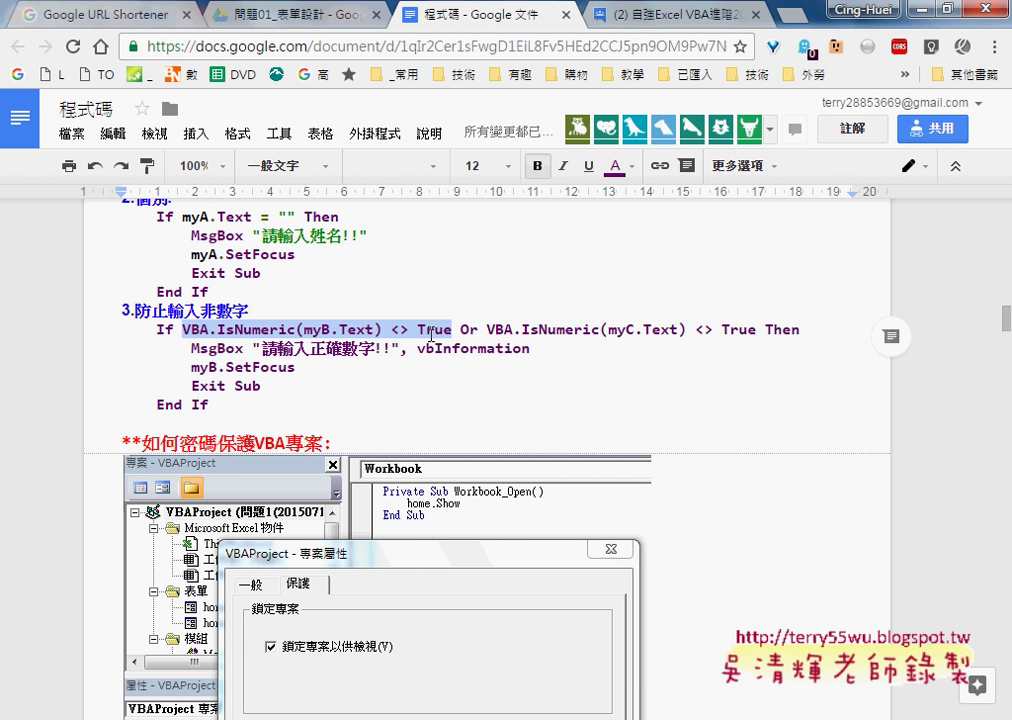
pyautogui.moveTo(478, 329); pyautogui.dragTo(757, 329)
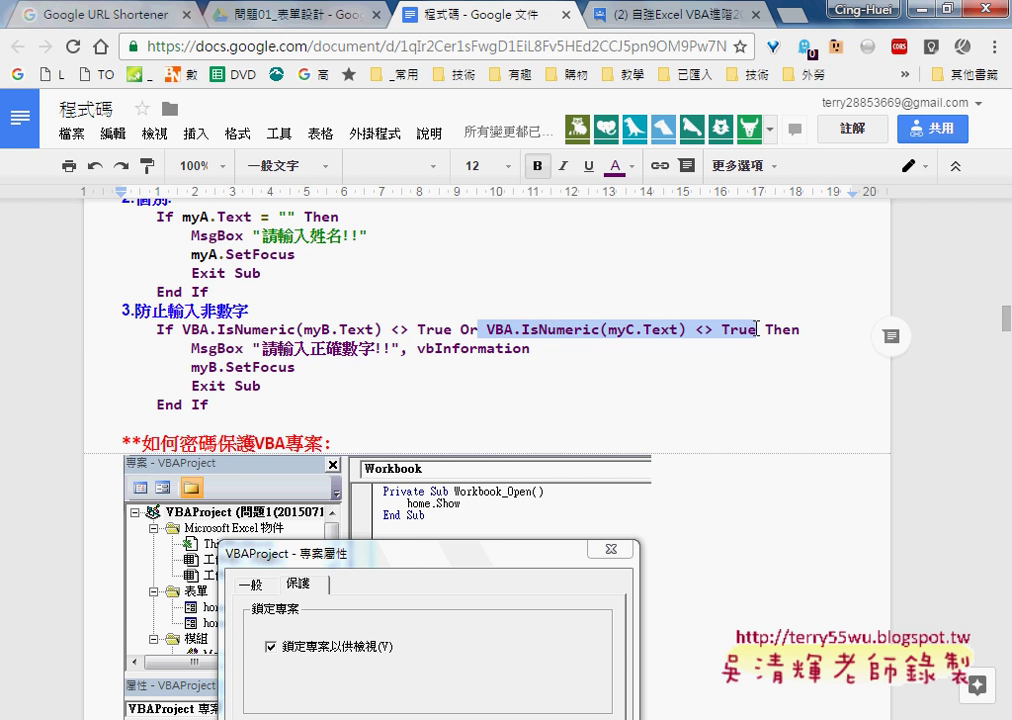
pyautogui.click(800, 329)
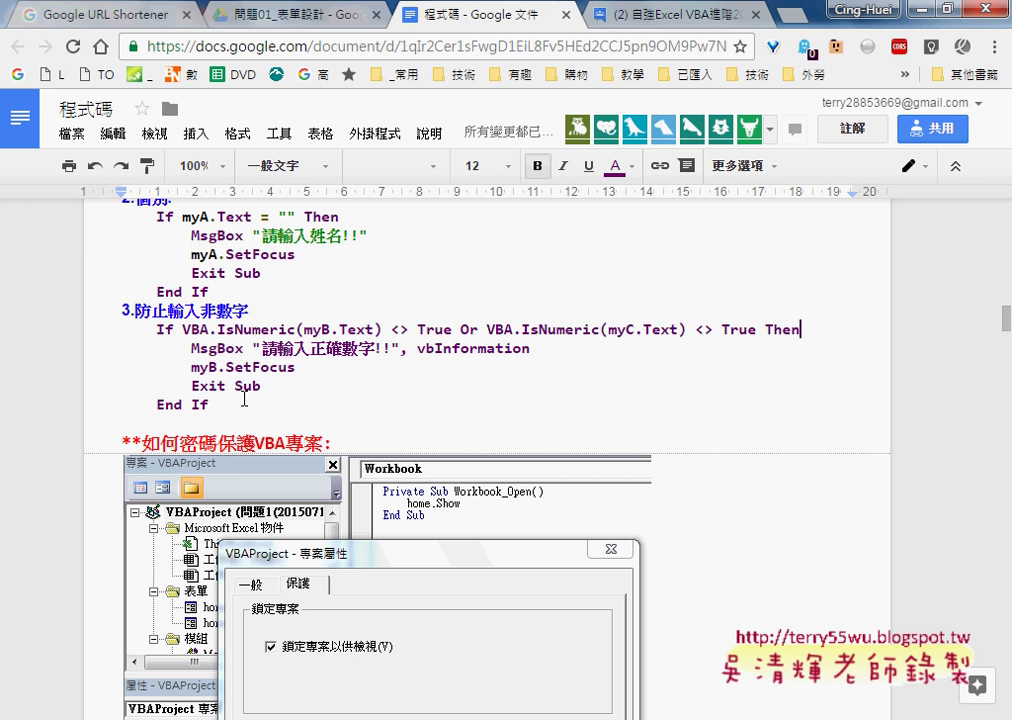
pyautogui.moveTo(208, 404); pyautogui.dragTo(103, 334)
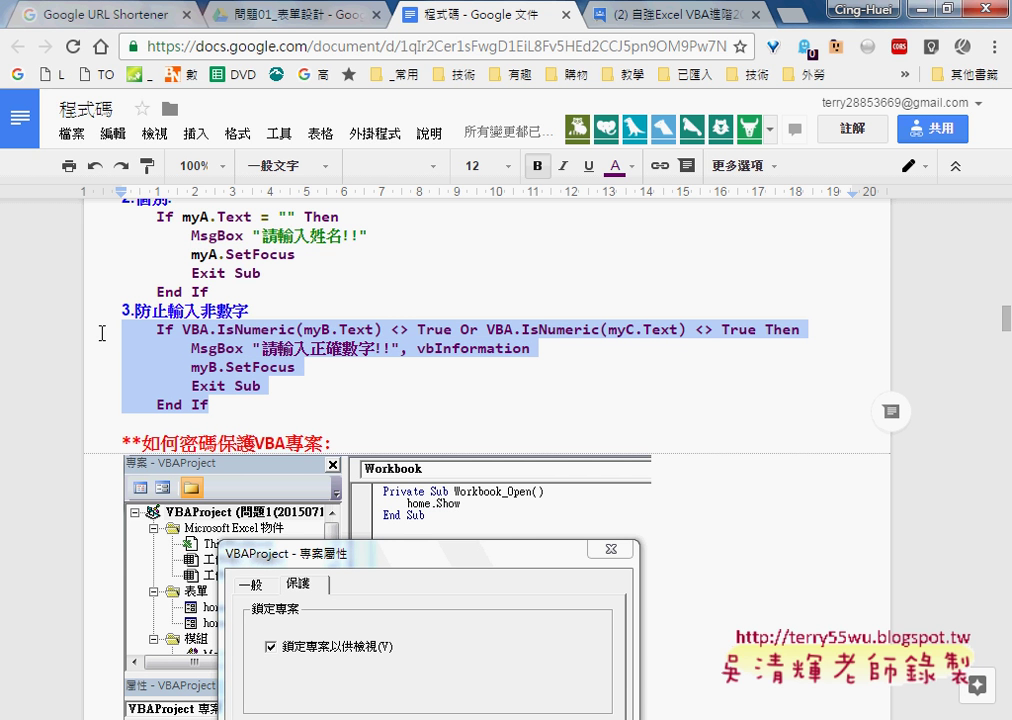
# Paste the IsNumeric check block after the first End If in B1_Click, align it, and run the form.
pyautogui.moveTo(470, 715)
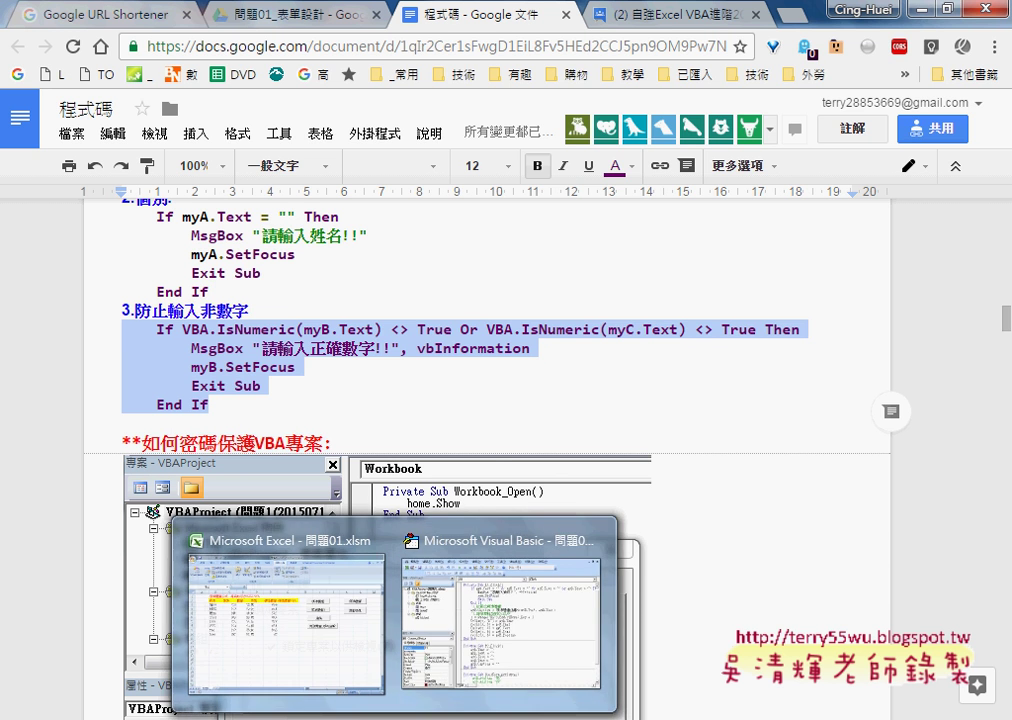
pyautogui.click(467, 640)
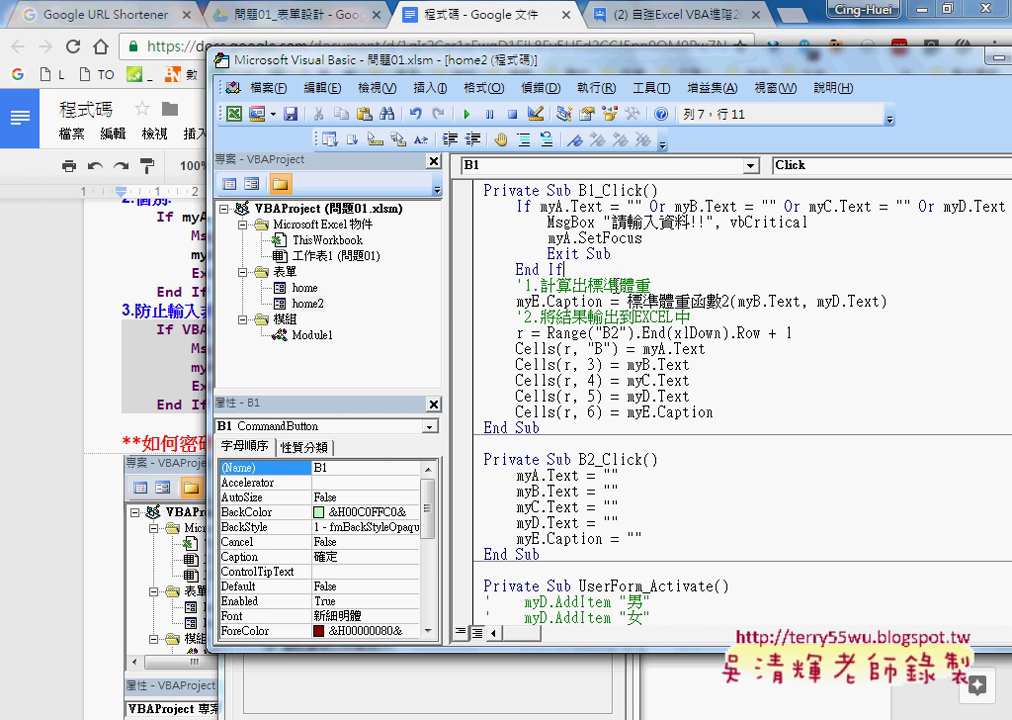
pyautogui.press('Return')
pyautogui.press('Return')
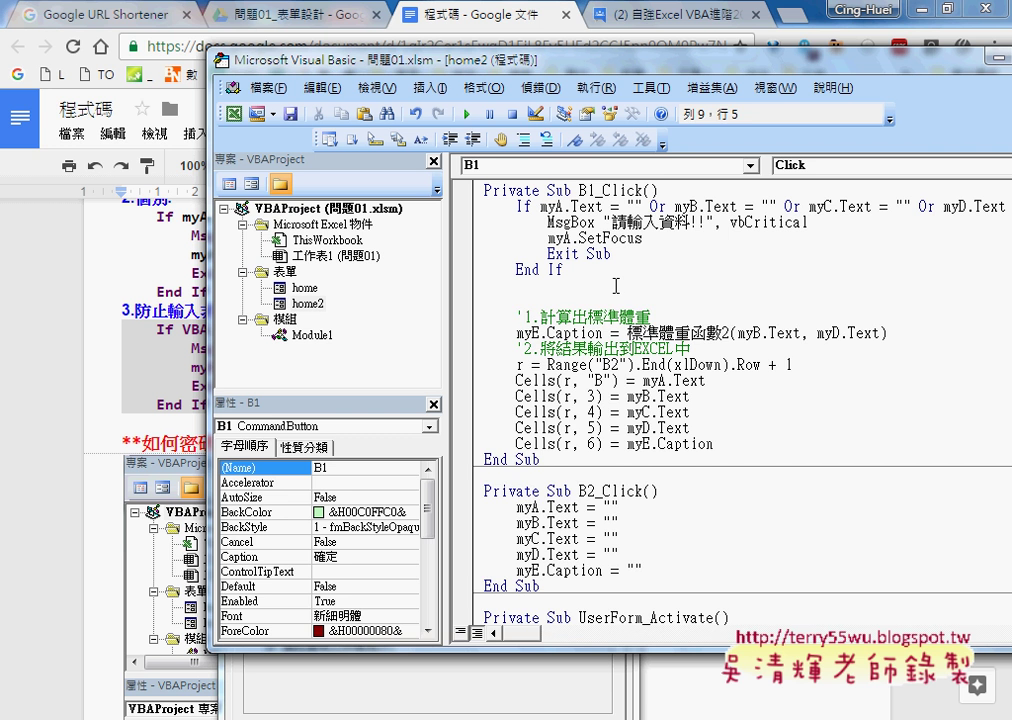
pyautogui.hotkey('ctrl', 'v')
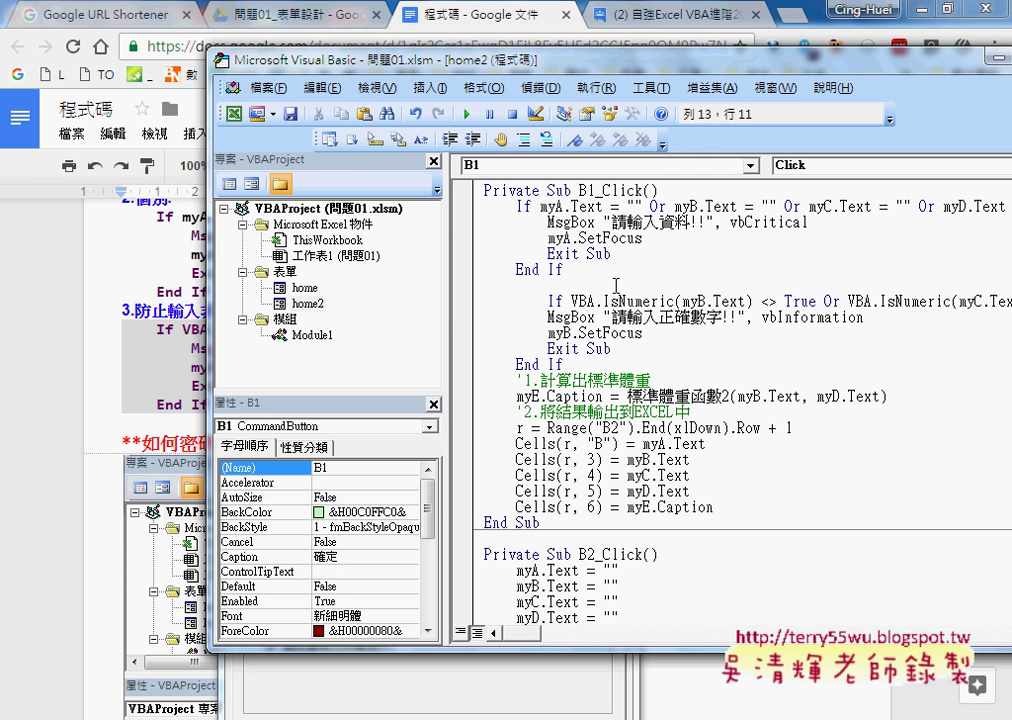
pyautogui.click(548, 300)
pyautogui.hotkey('shift', 'Tab')
pyautogui.click(524, 300)
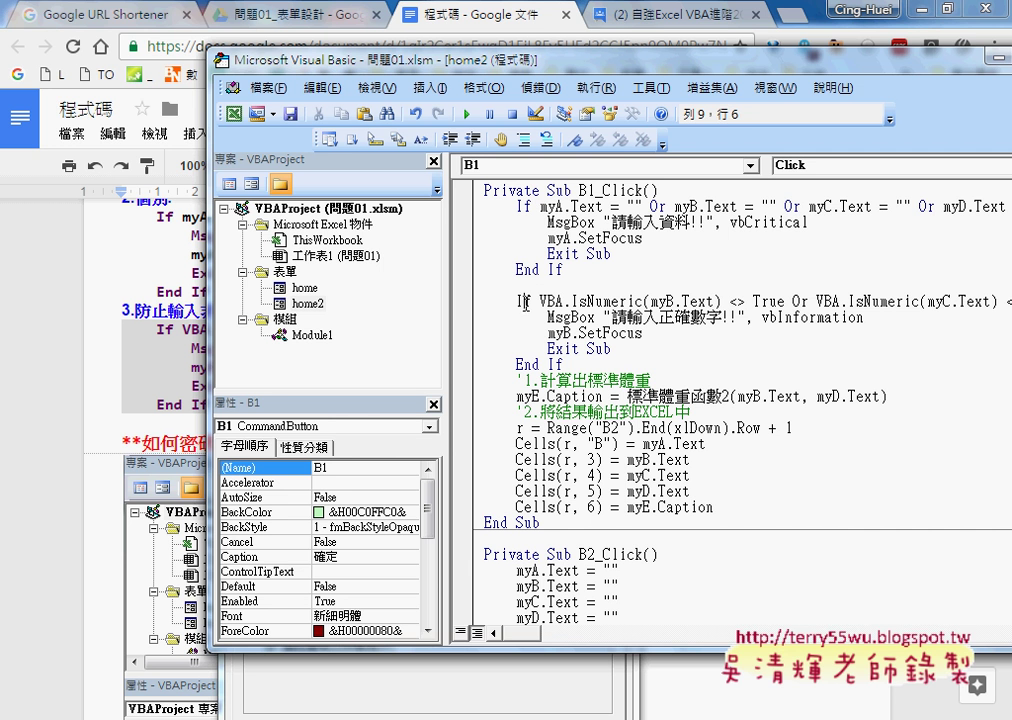
pyautogui.click(524, 363)
pyautogui.click(516, 284)
pyautogui.click(467, 115)
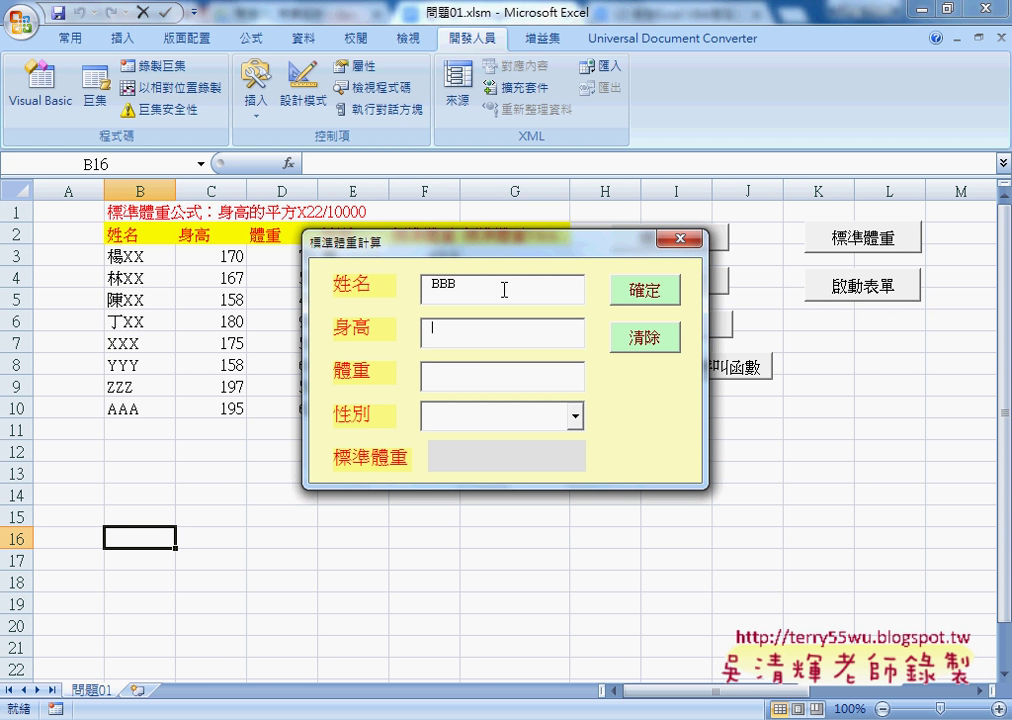
# Submit the form with non-numeric height AAA and weight BBB, then dismiss the 請輸入正確數字!! warning.
pyautogui.write('AAA')
pyautogui.write('BBB')
pyautogui.write('男')
pyautogui.click(459, 332)
pyautogui.click(660, 296)
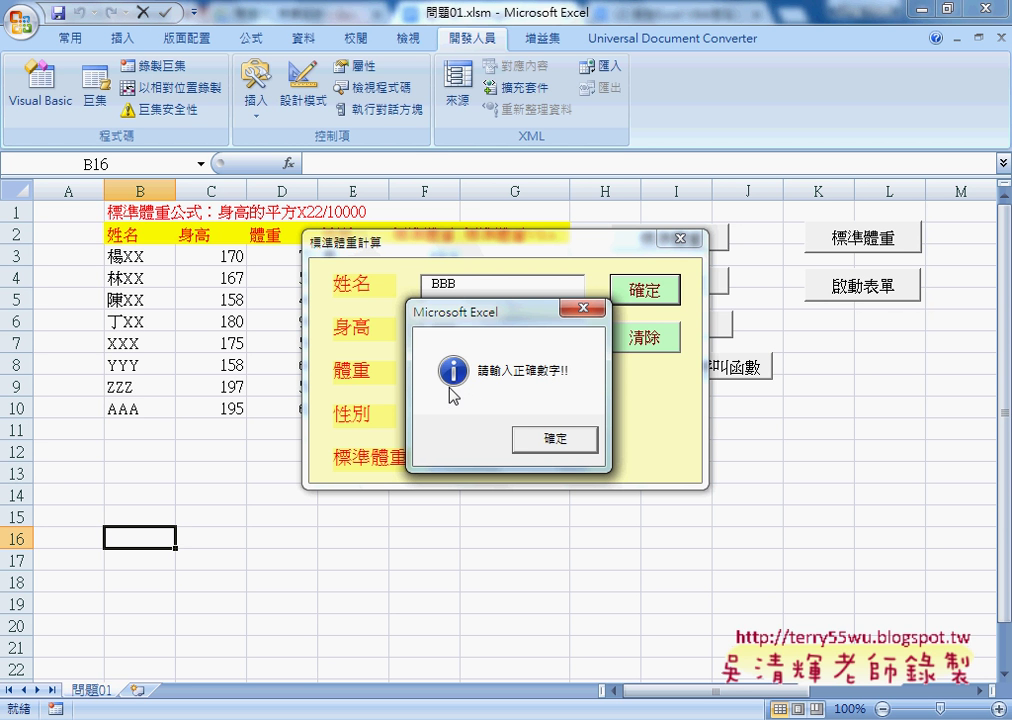
pyautogui.moveTo(470, 311); pyautogui.dragTo(681, 309)
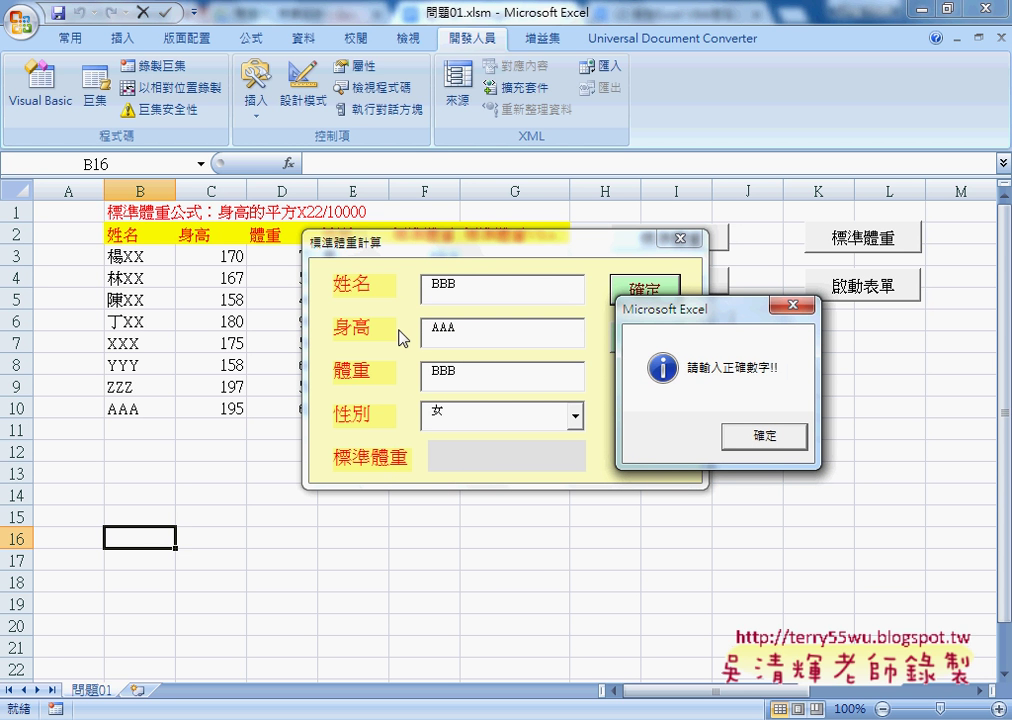
pyautogui.click(755, 437)
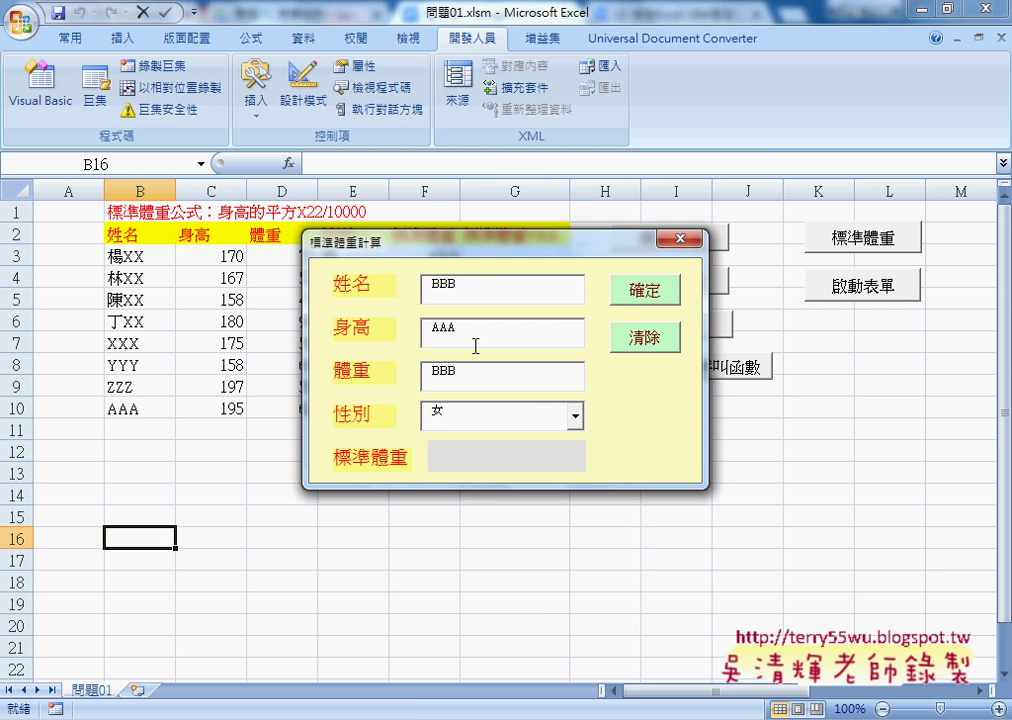
# Stop the running form and delete the weight condition from the IsNumeric height check.
pyautogui.click(402, 505)
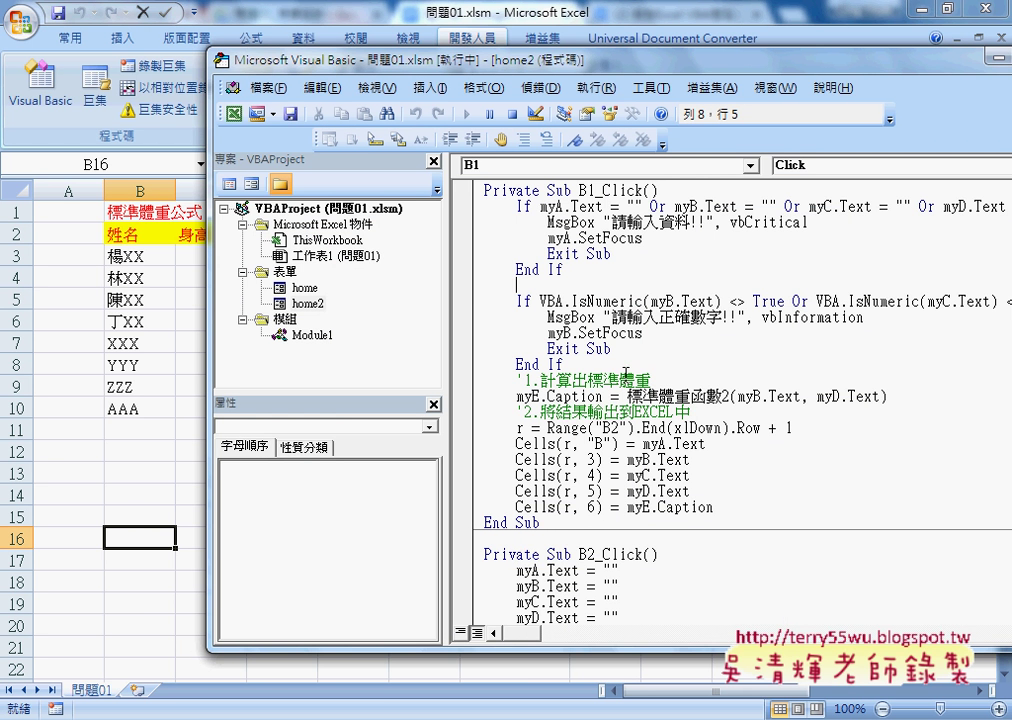
pyautogui.moveTo(440, 60); pyautogui.dragTo(143, 45)
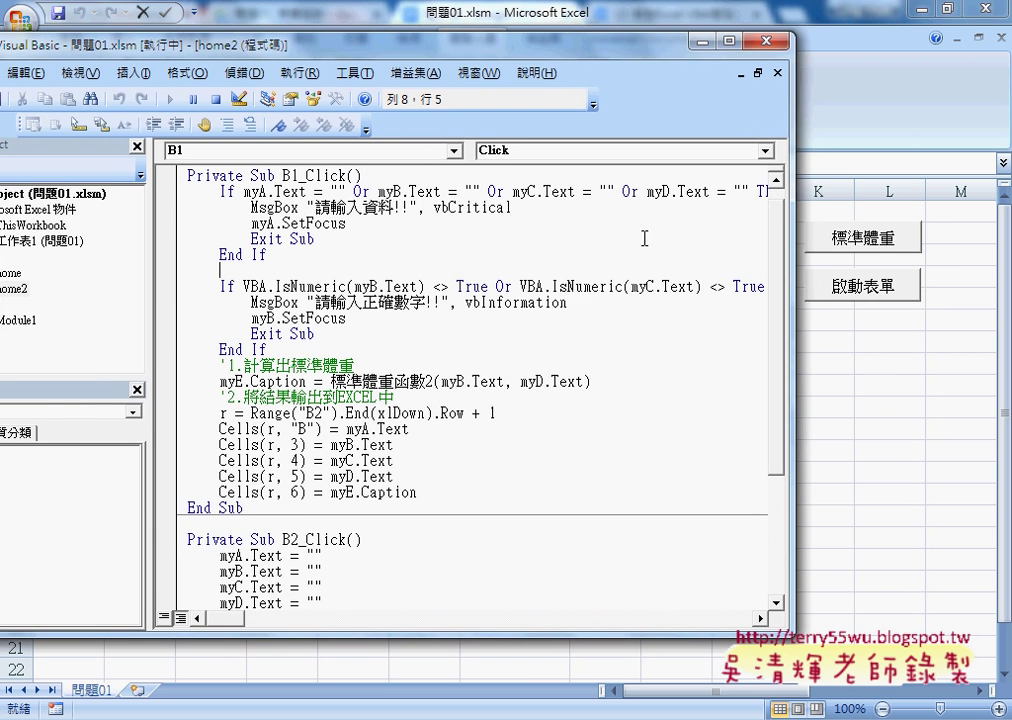
pyautogui.moveTo(793, 400); pyautogui.dragTo(930, 400)
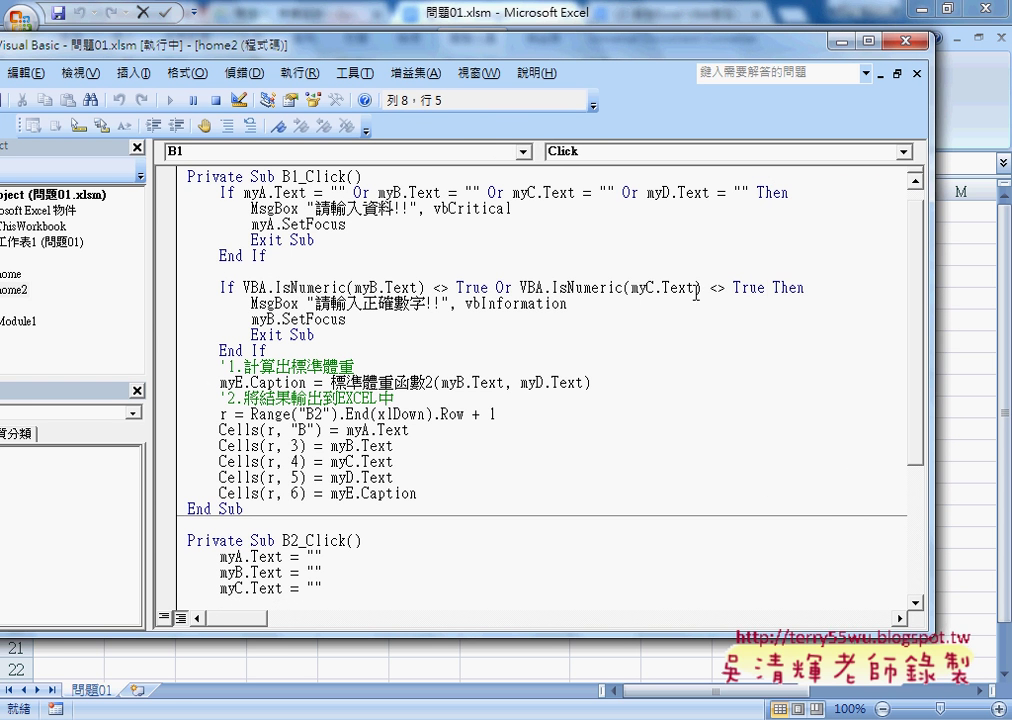
pyautogui.moveTo(489, 288); pyautogui.dragTo(767, 287)
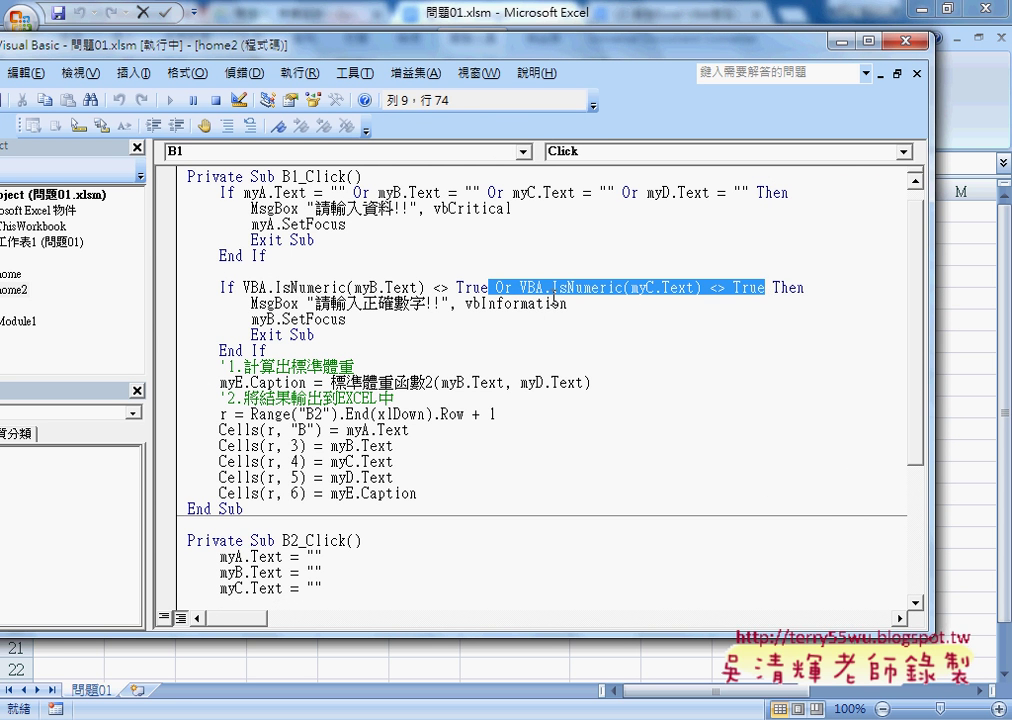
pyautogui.click(237, 100)
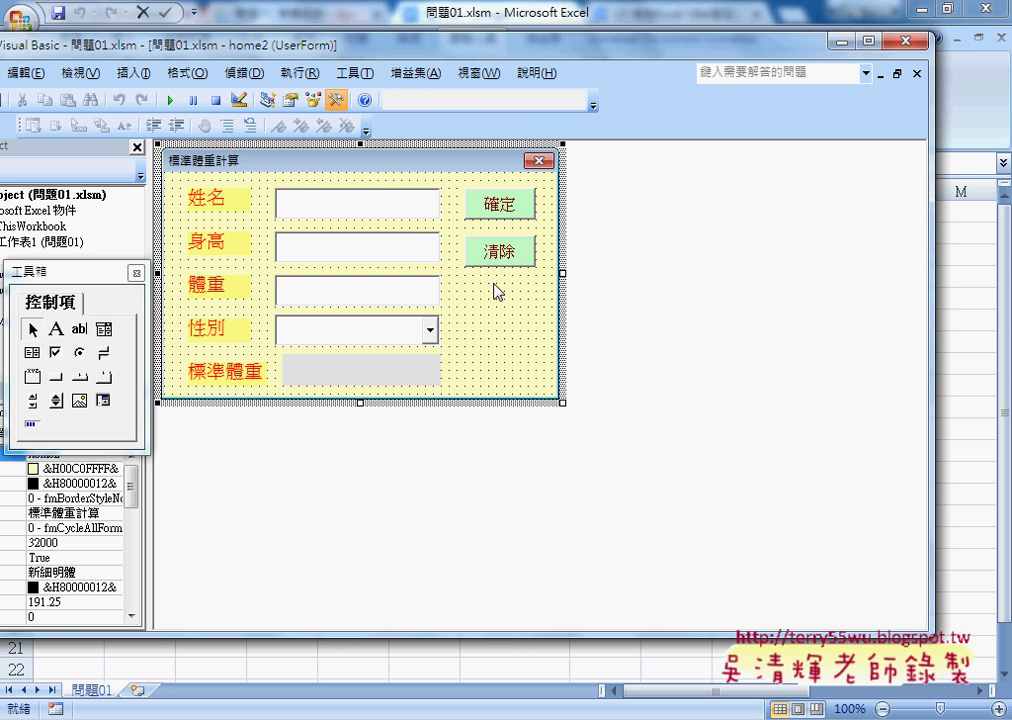
pyautogui.doubleClick(500, 204)
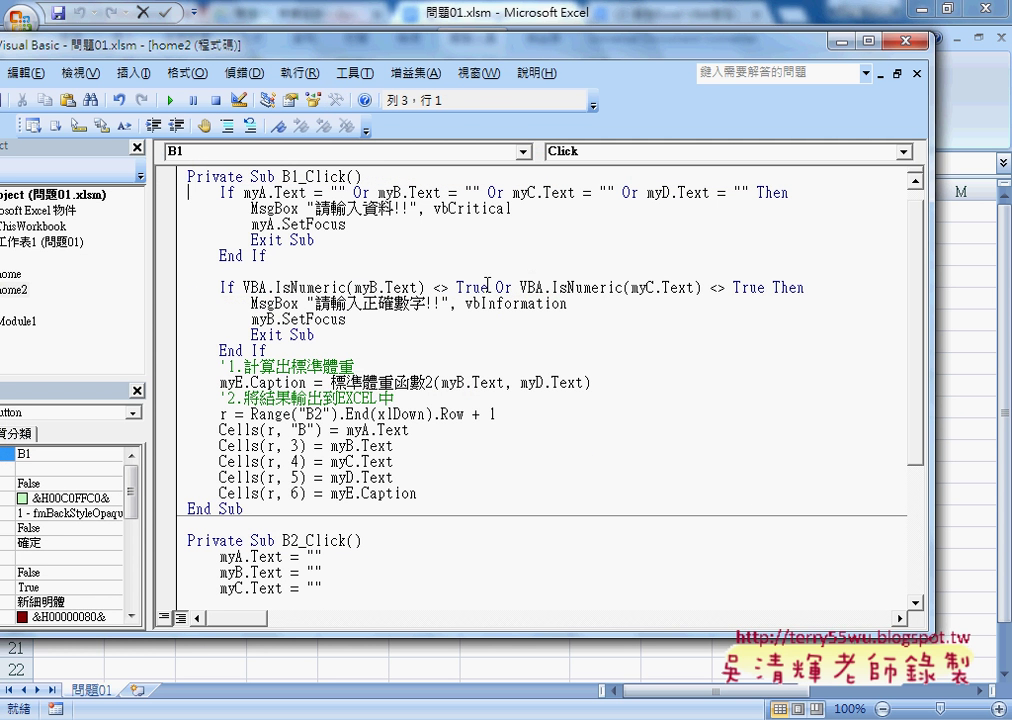
pyautogui.moveTo(489, 287); pyautogui.dragTo(767, 290)
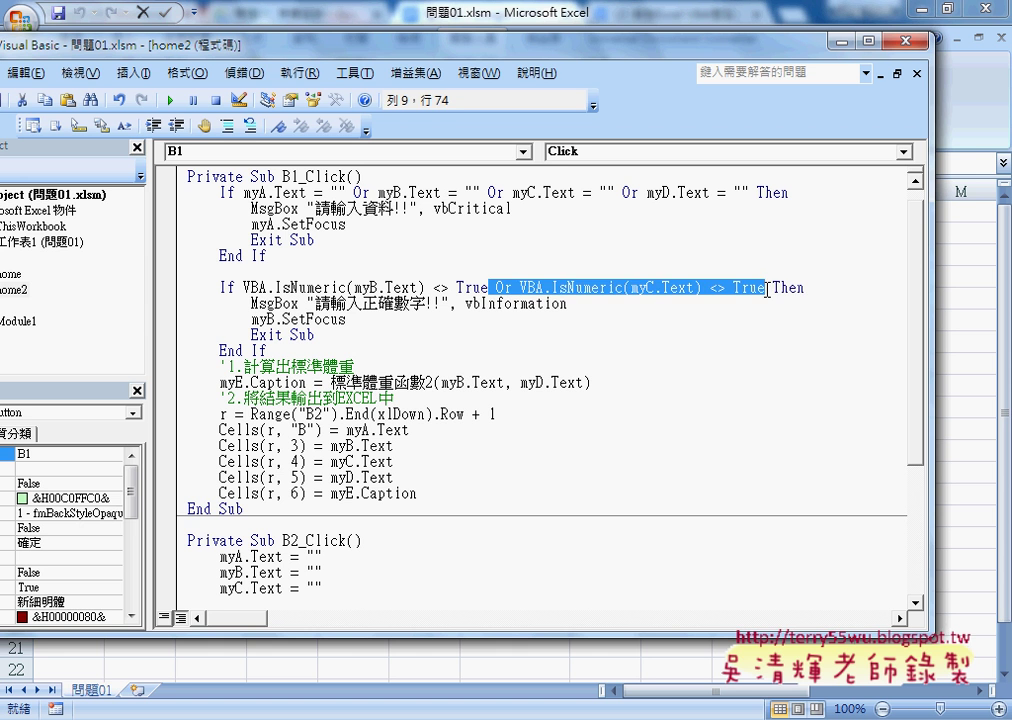
pyautogui.press('Delete')
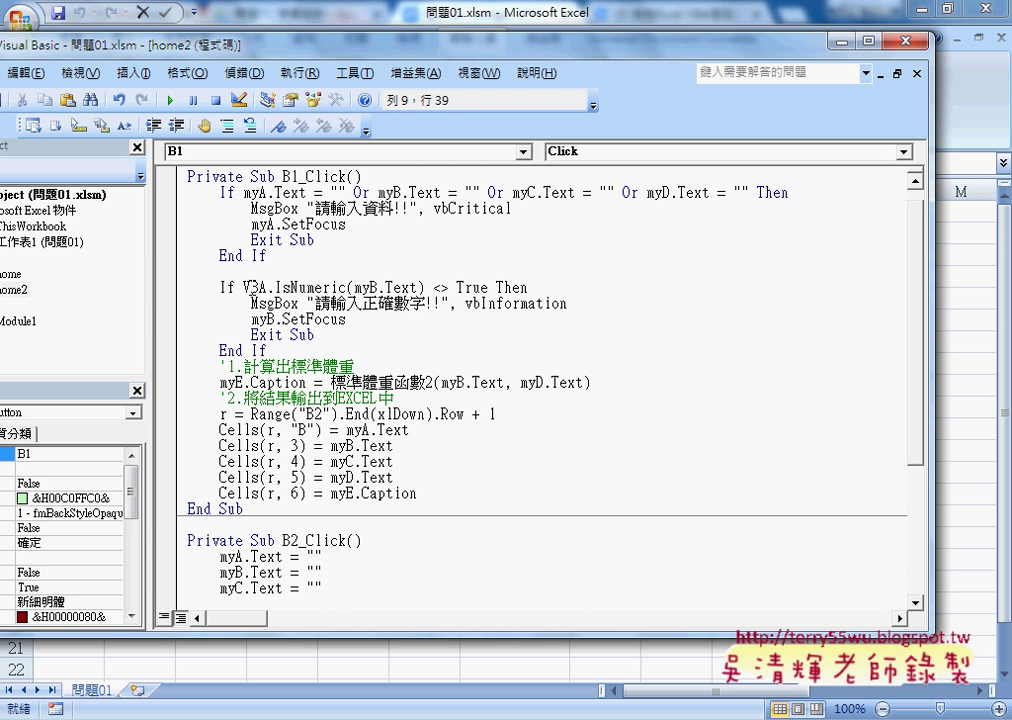
# Add a myB.Text = "" line after the warning message to clear the height box.
pyautogui.moveTo(250, 287); pyautogui.dragTo(433, 287)
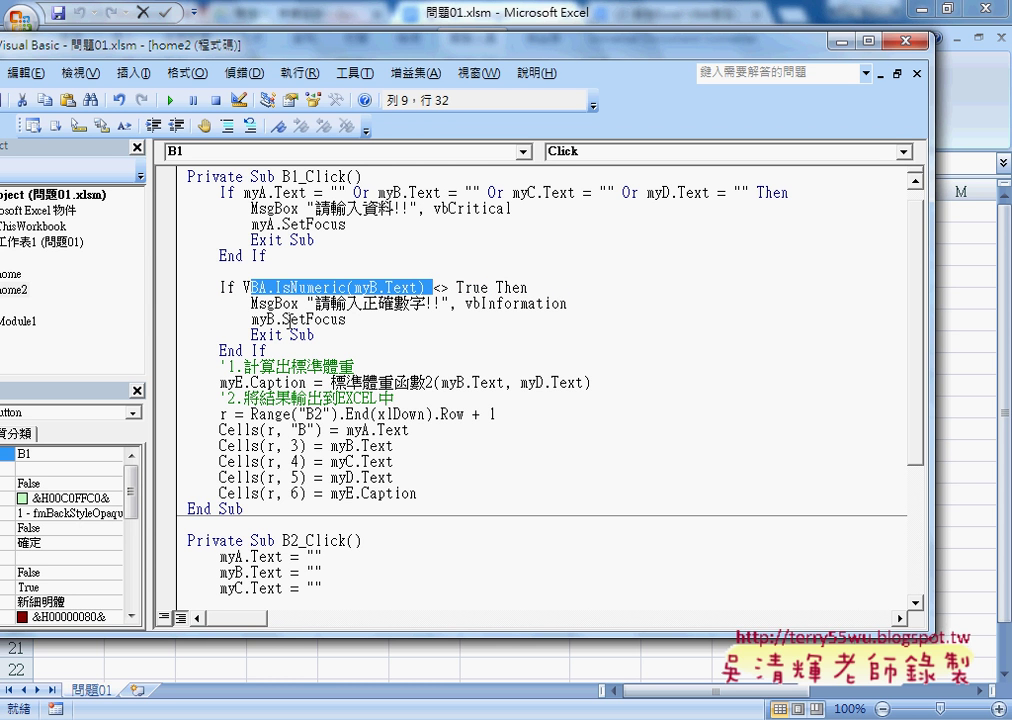
pyautogui.click(274, 319)
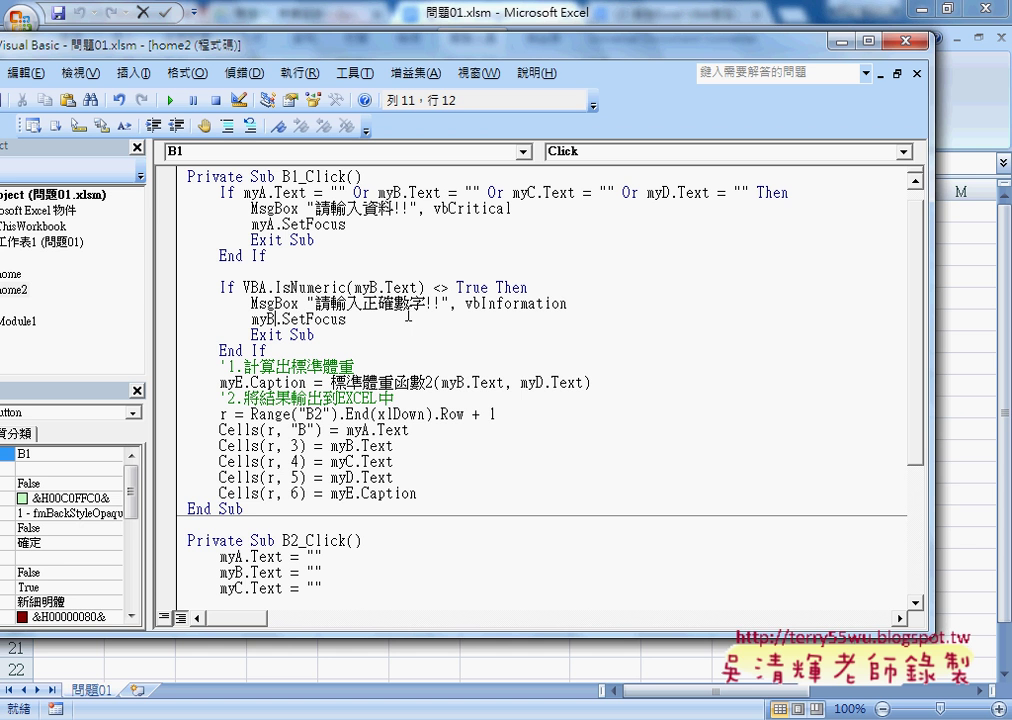
pyautogui.click(588, 303)
pyautogui.press('Return')
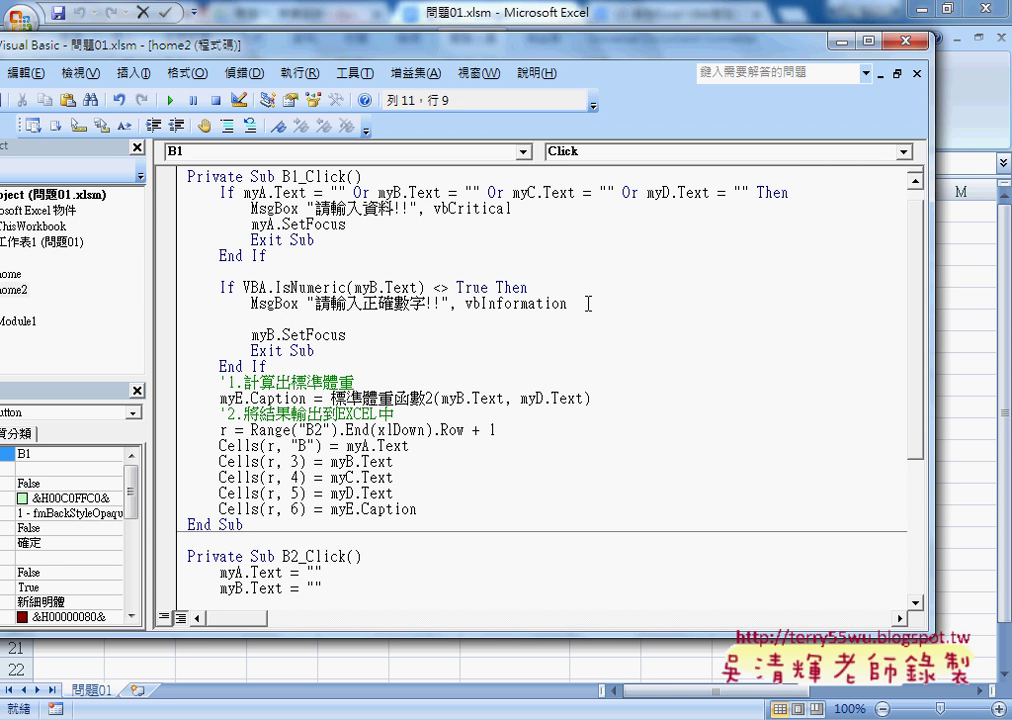
pyautogui.write('m')
pyautogui.write('yB.')
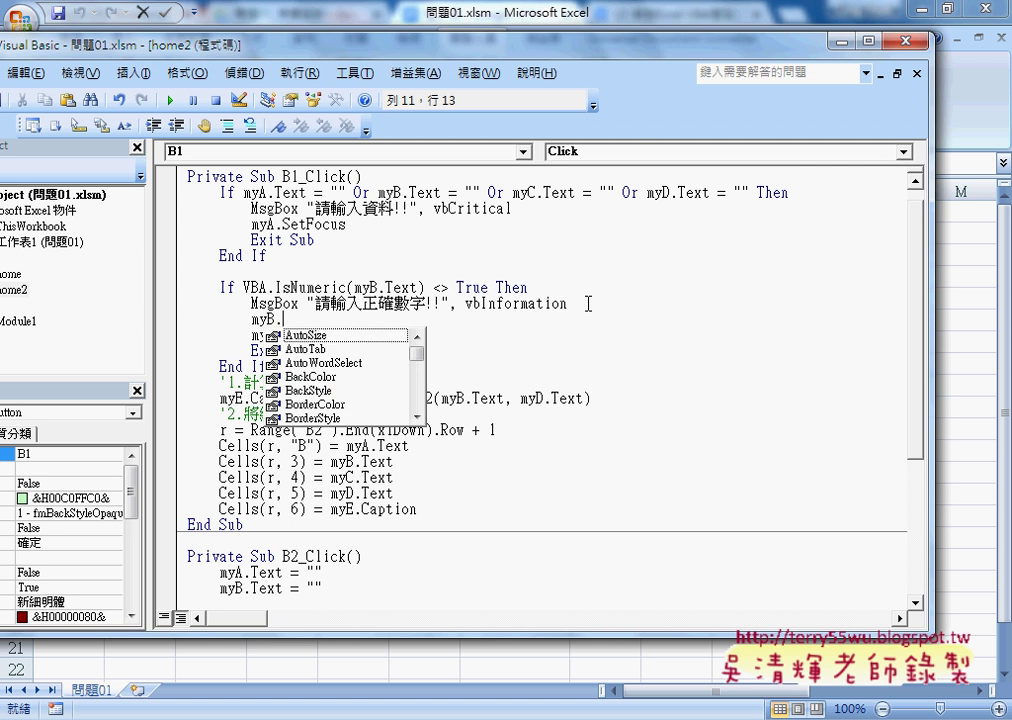
pyautogui.write('tex')
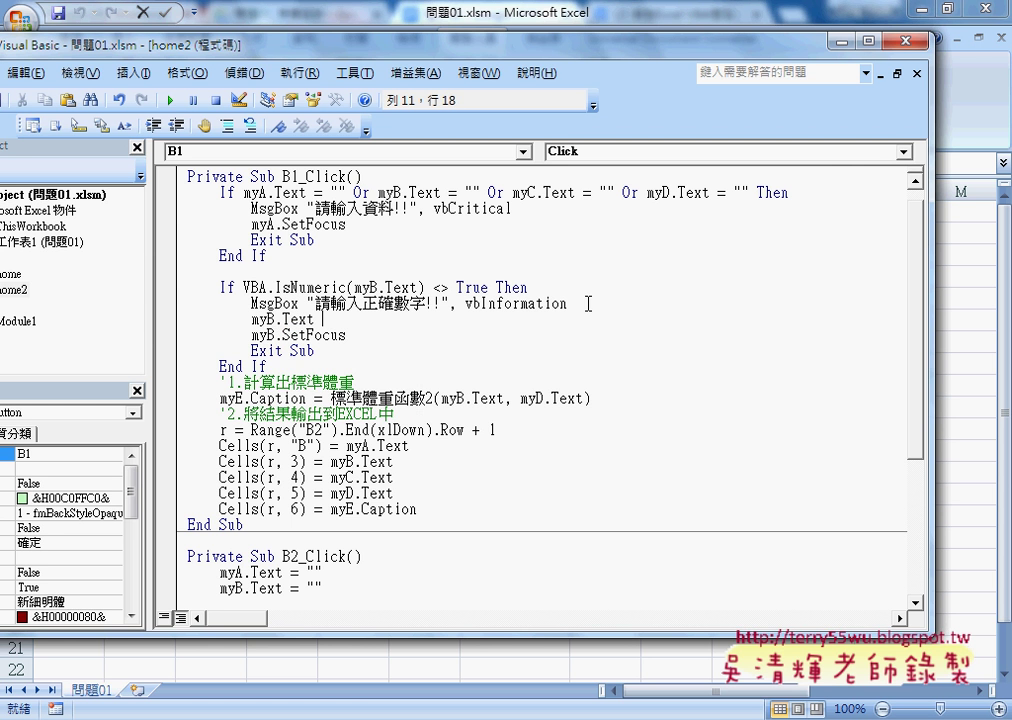
pyautogui.write(' ="')
pyautogui.write('"')
pyautogui.click(452, 398)
pyautogui.doubleClick(342, 320)
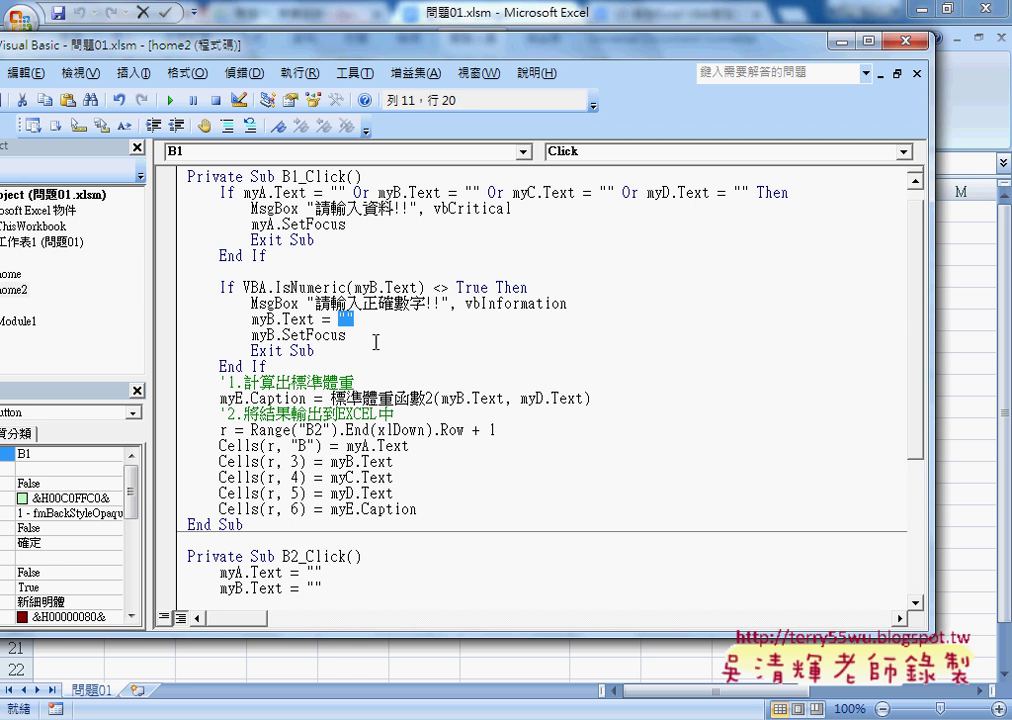
# Duplicate the height-check block below it and change its three myB references to myC.
pyautogui.moveTo(268, 366); pyautogui.dragTo(173, 292)
pyautogui.hotkey('ctrl', 'c')
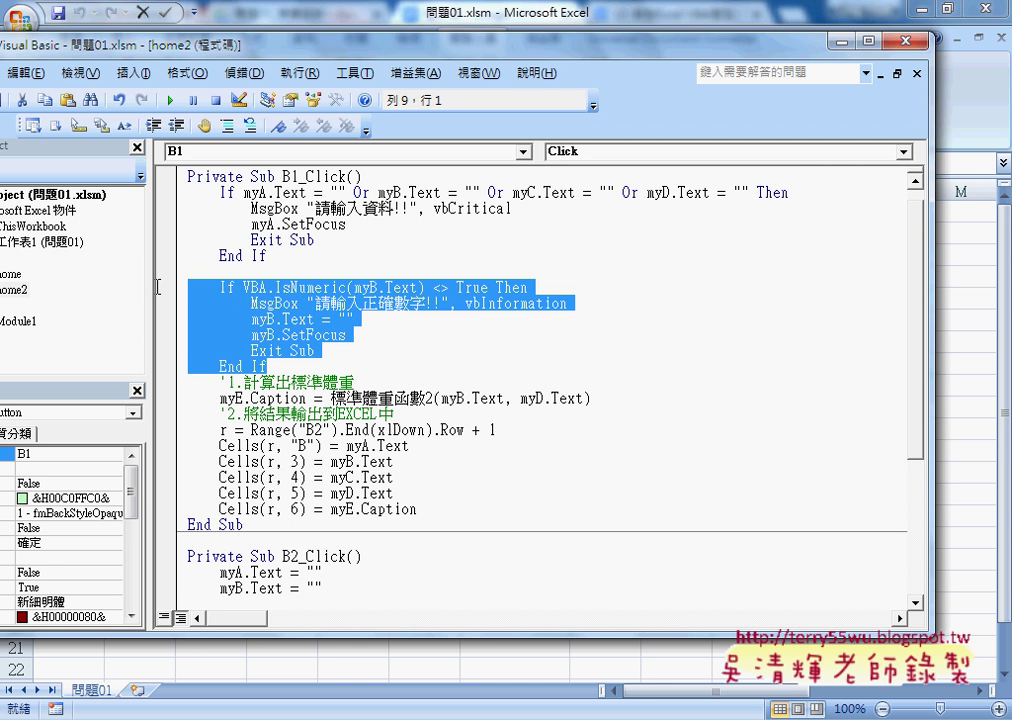
pyautogui.click(280, 364)
pyautogui.press('Return')
pyautogui.hotkey('ctrl', 'v')
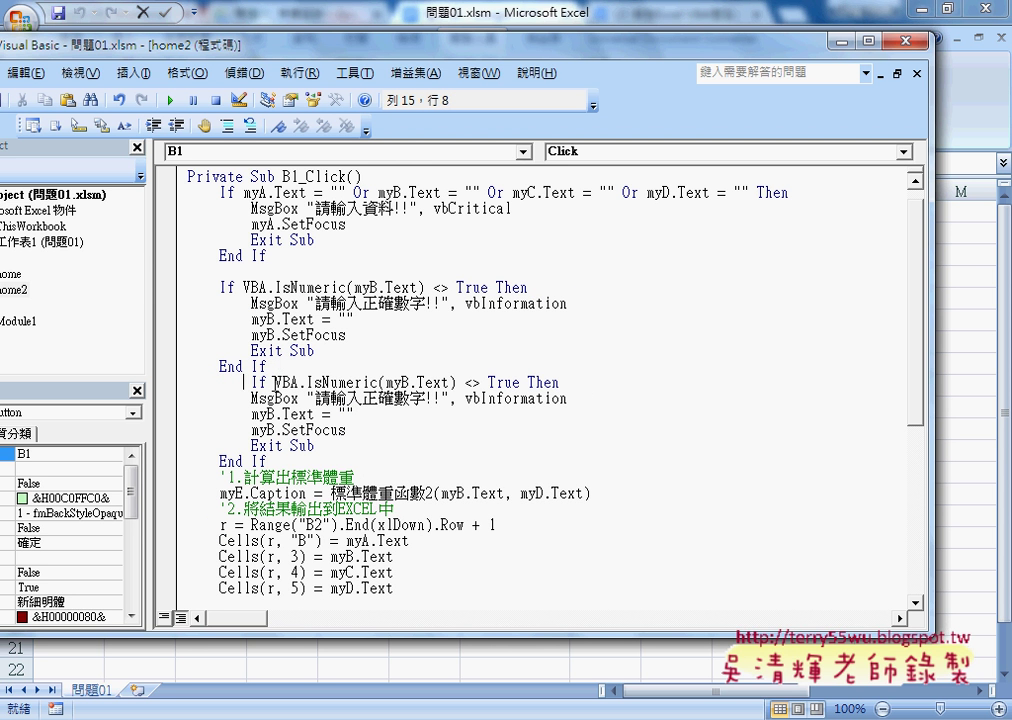
pyautogui.click(252, 382)
pyautogui.press('BackSpace')
pyautogui.press('BackSpace')
pyautogui.press('BackSpace')
pyautogui.moveTo(378, 382); pyautogui.dragTo(368, 382)
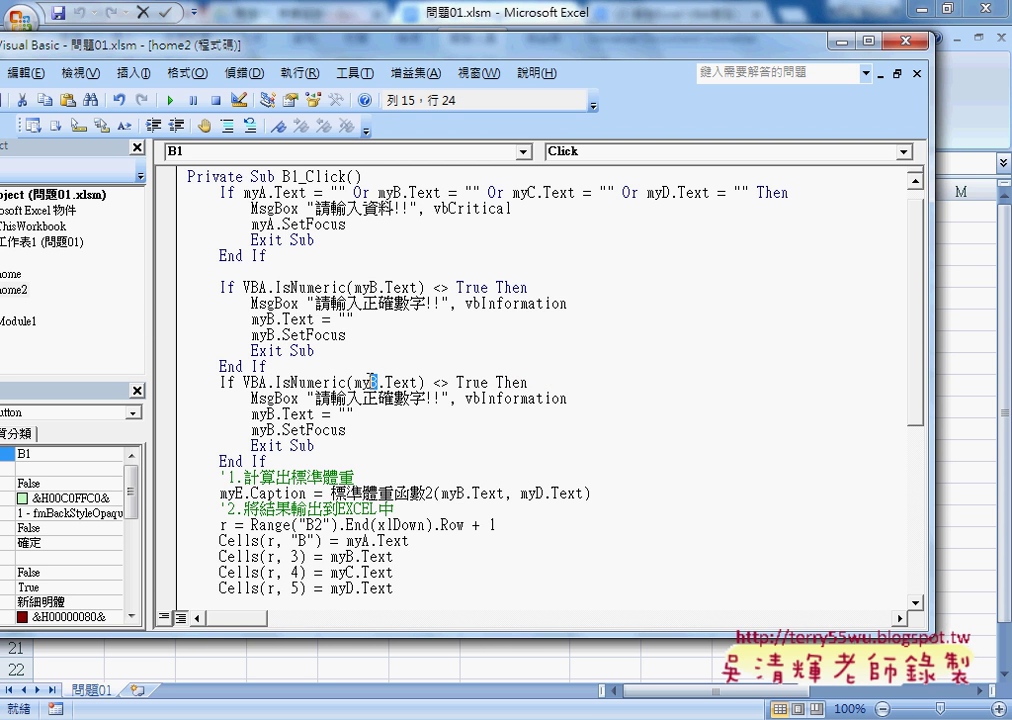
pyautogui.write('C')
pyautogui.moveTo(277, 414); pyautogui.dragTo(268, 414)
pyautogui.write('C')
pyautogui.moveTo(278, 430); pyautogui.dragTo(269, 430)
pyautogui.write('C')
pyautogui.press('Up')
pyautogui.press('Up')
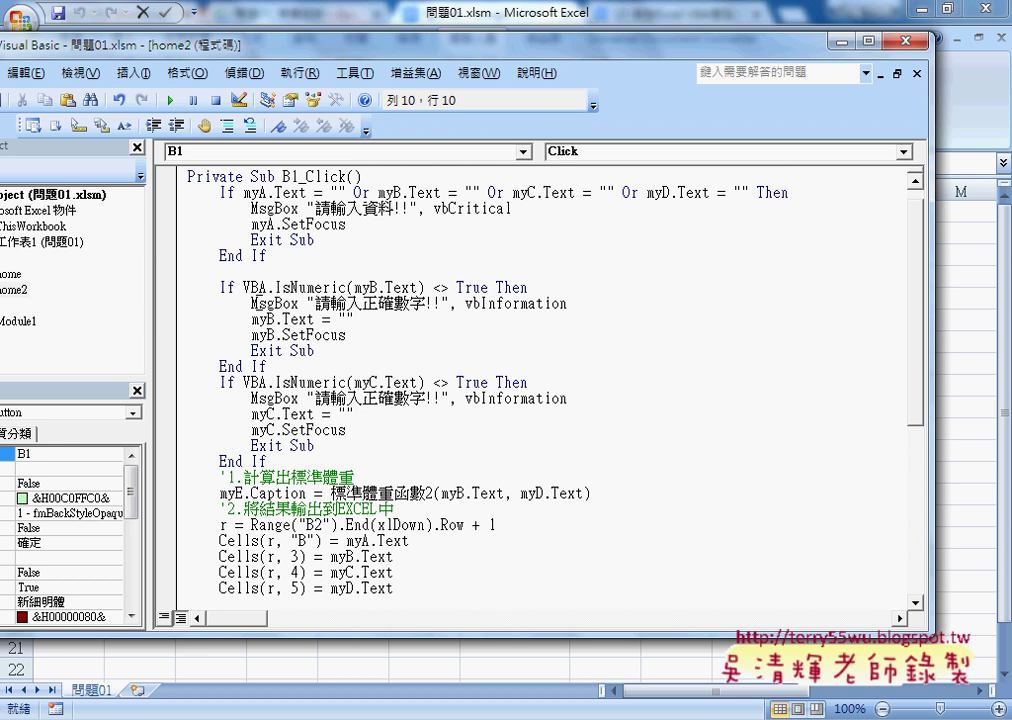
# Run the form, enter AAA for name, height and weight, pick a gender, submit, and dismiss the warning.
pyautogui.click(170, 100)
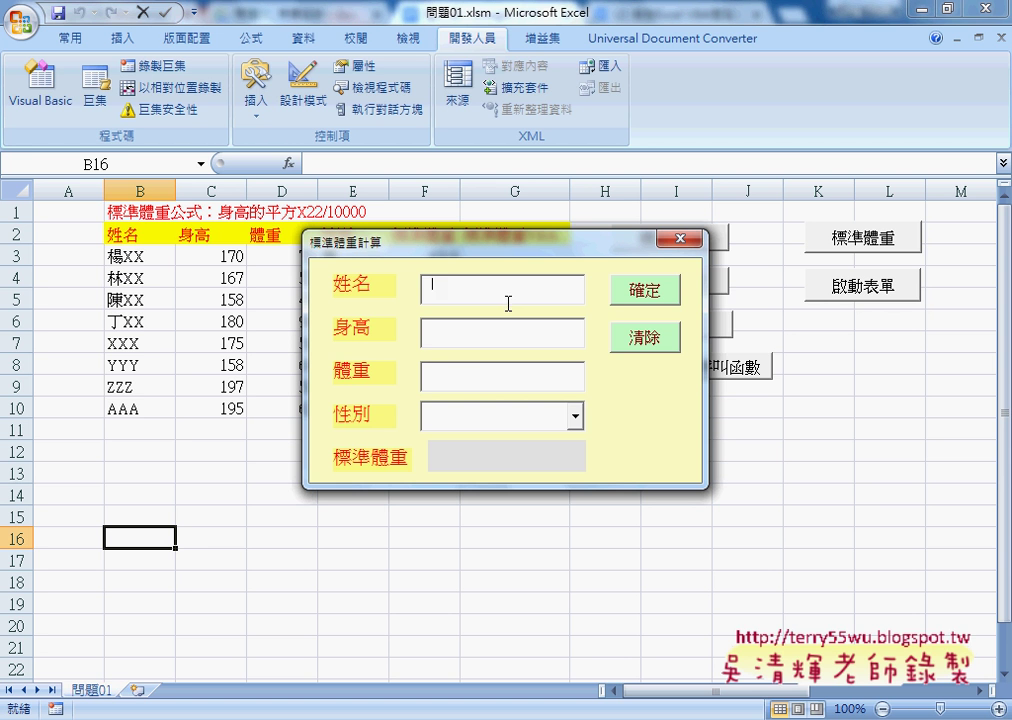
pyautogui.write('AAA')
pyautogui.click(459, 332)
pyautogui.write('AAA')
pyautogui.click(452, 379)
pyautogui.write('AAA')
pyautogui.click(575, 416)
pyautogui.click(571, 447)
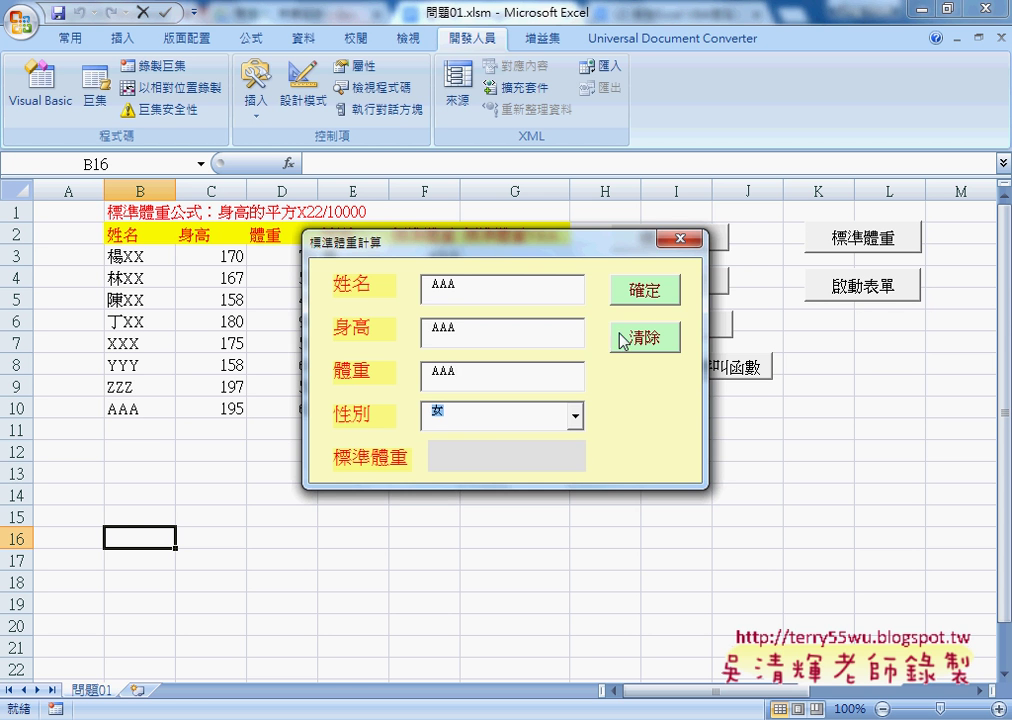
pyautogui.click(645, 294)
pyautogui.click(546, 441)
# Change the height to 175, resubmit so the invalid weight is cleared, then close the form.
pyautogui.write('175')
pyautogui.click(654, 292)
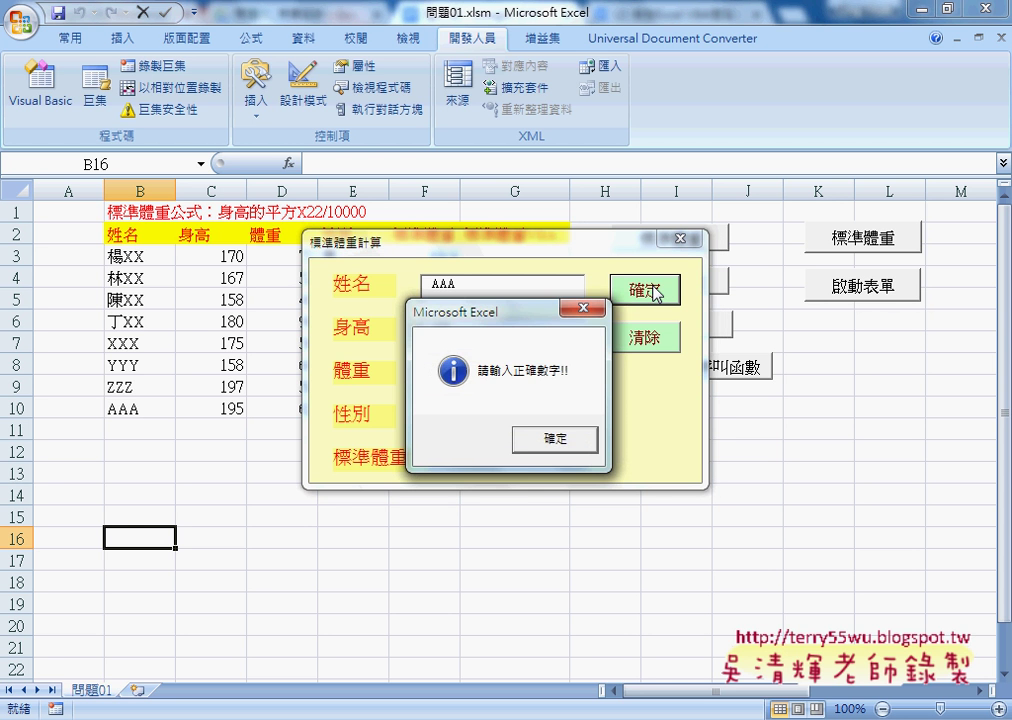
pyautogui.moveTo(524, 318); pyautogui.dragTo(752, 298)
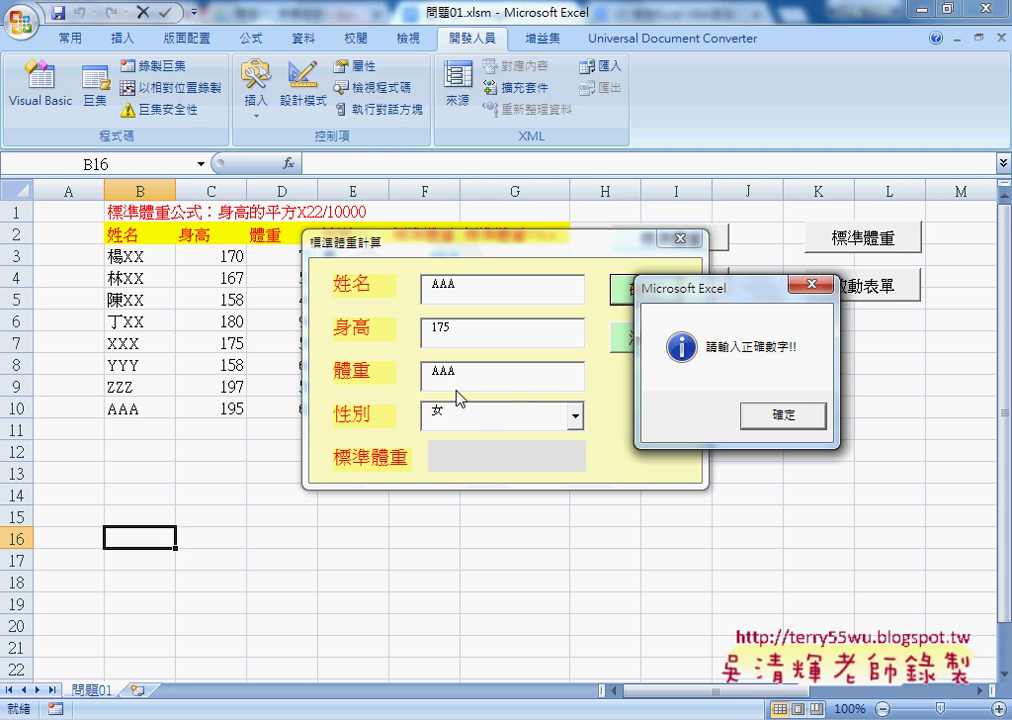
pyautogui.click(787, 418)
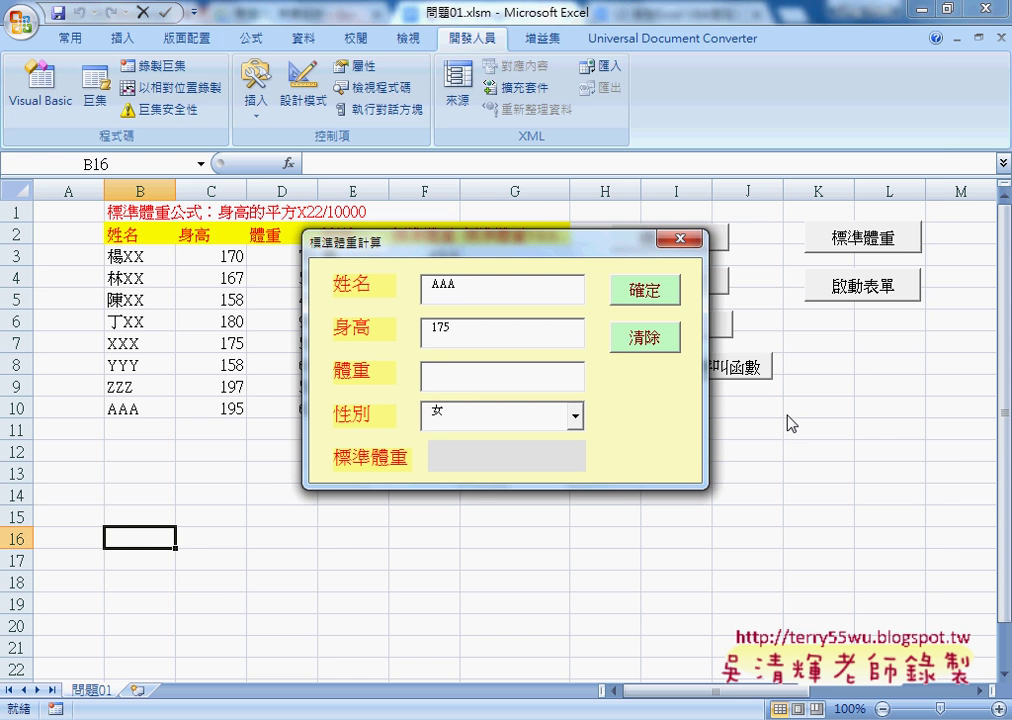
pyautogui.click(680, 238)
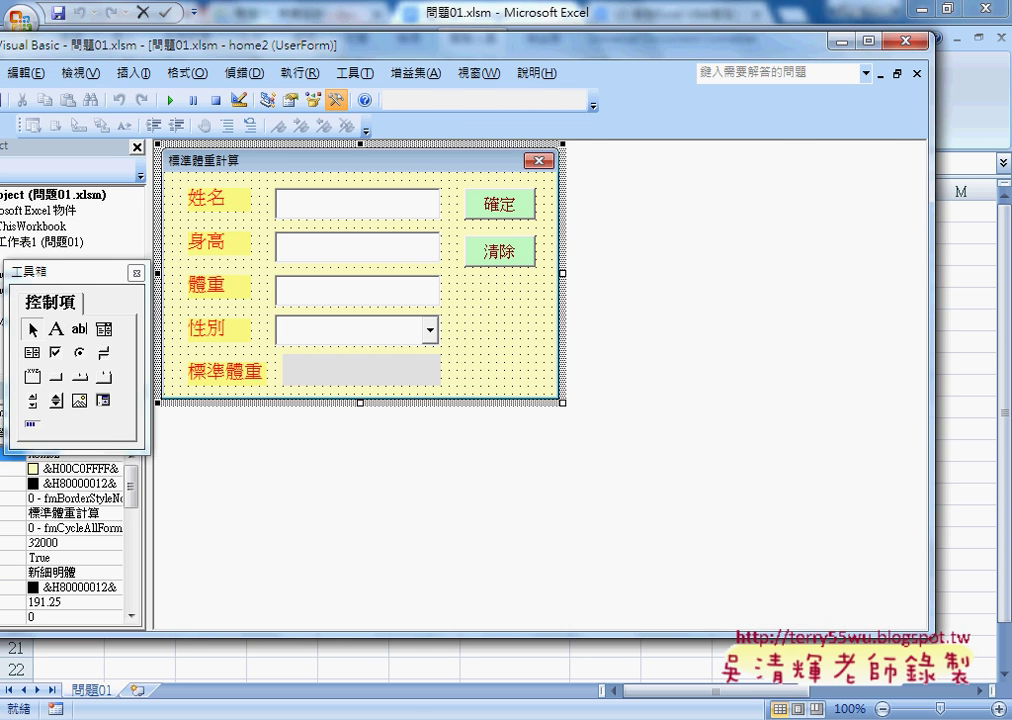
# Scroll the 程式碼 notes to the 3.防止輸入非數字 section.
pyautogui.scroll(3, 300, 367)
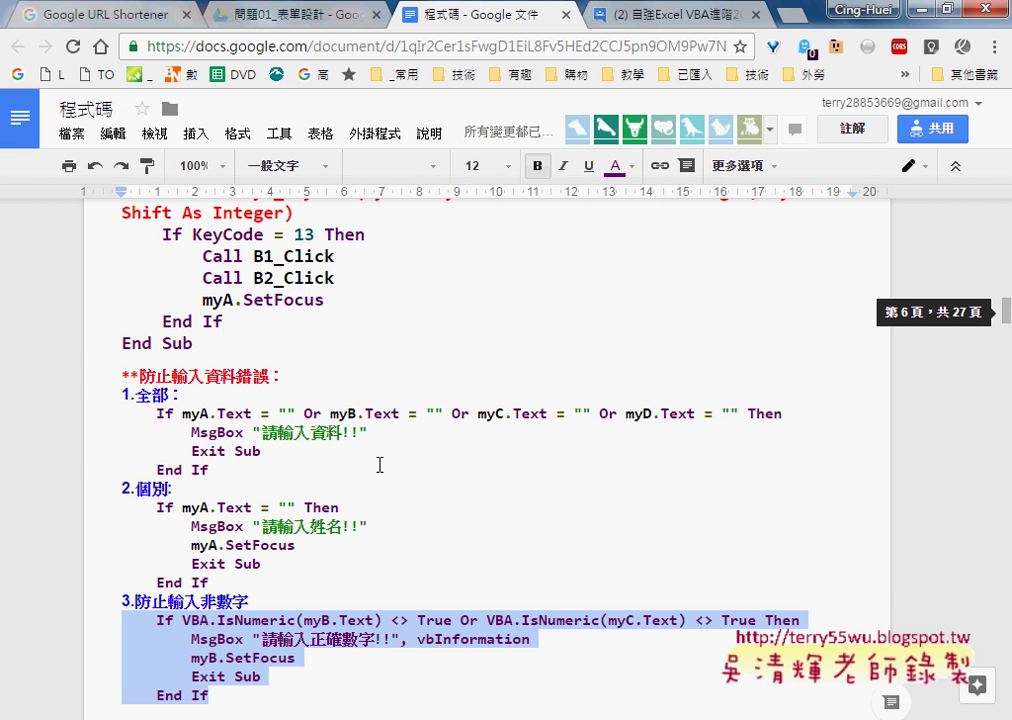
pyautogui.scroll(-1, 320, 467)
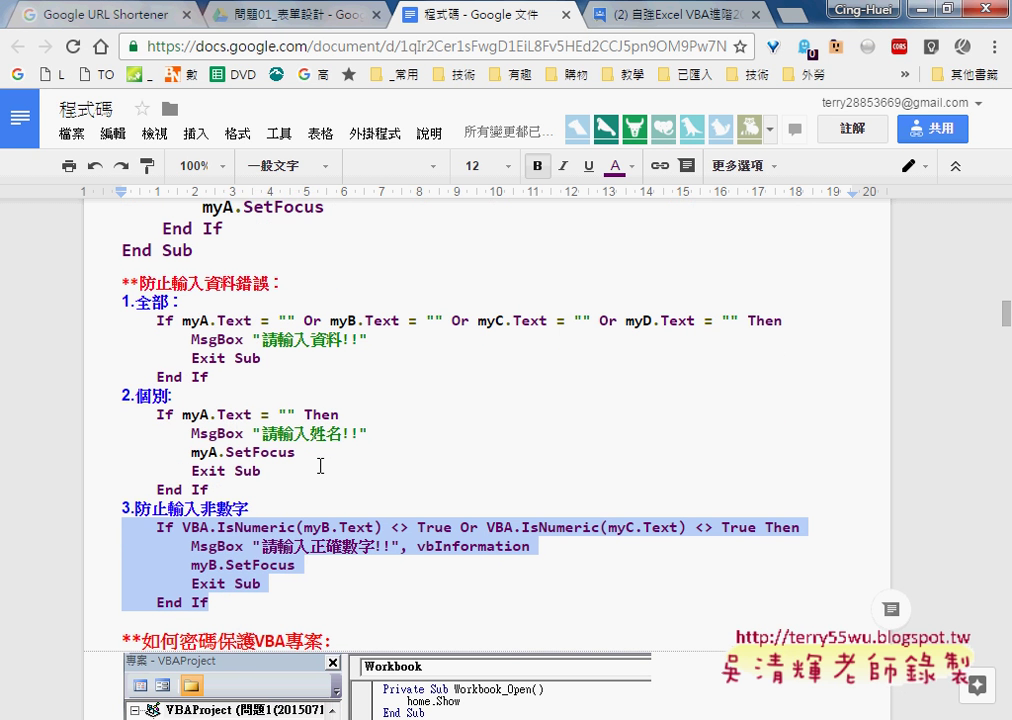